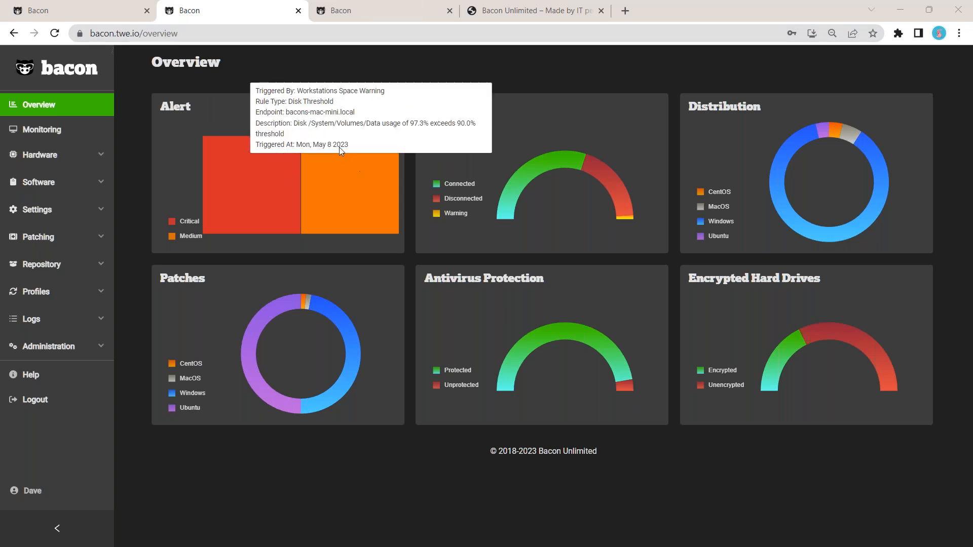
Step: Open the Hardware Endpoints list and scroll through the endpoints
{"action": "left_click", "coordinate": [63, 159]}
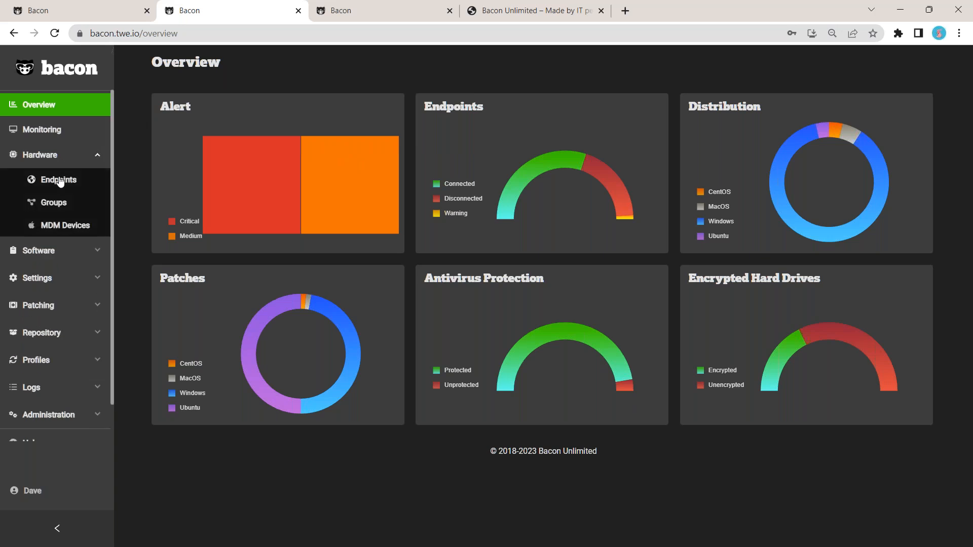
{"action": "left_click", "coordinate": [59, 180]}
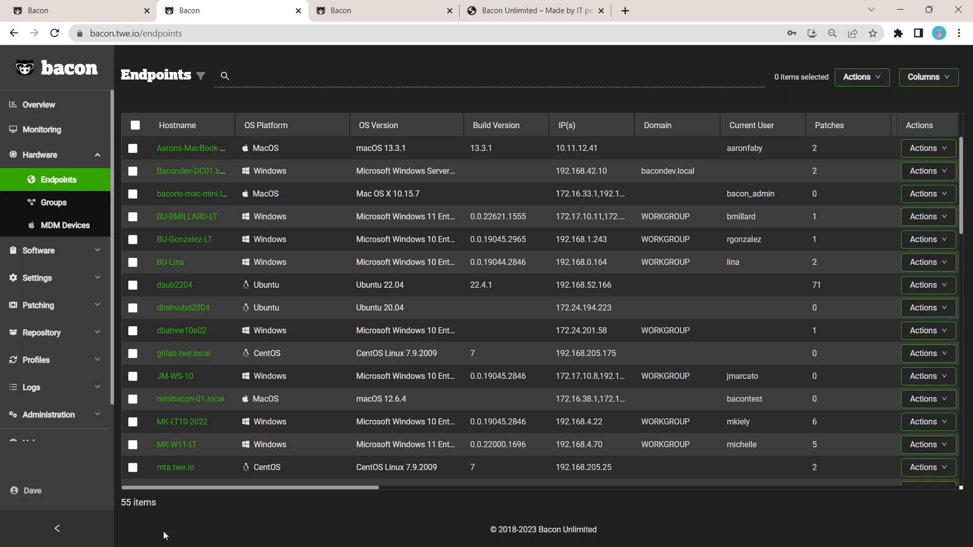
{"action": "scroll", "coordinate": [285, 273], "scroll_direction": "down", "scroll_amount": 5}
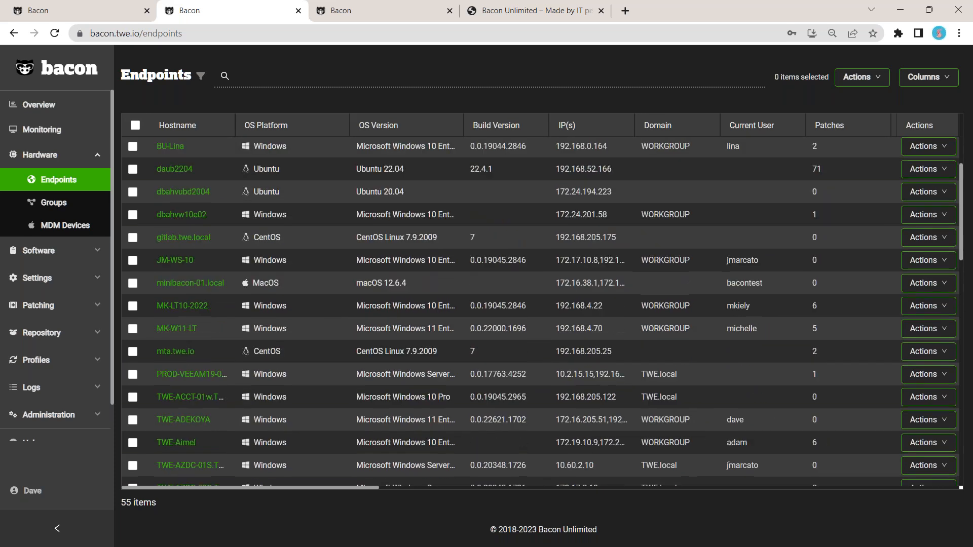
{"action": "scroll", "coordinate": [543, 312], "scroll_direction": "down", "scroll_amount": 4}
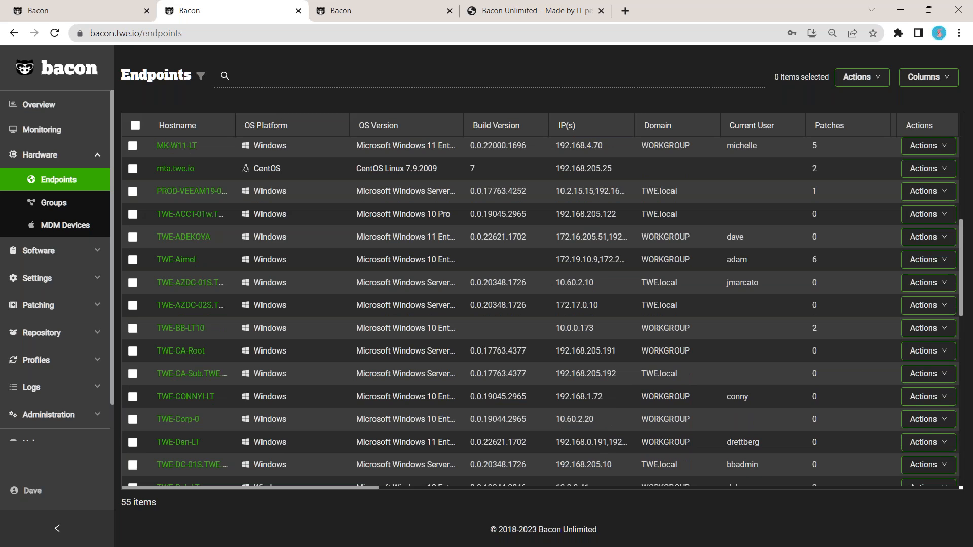
{"action": "scroll", "coordinate": [340, 305], "scroll_direction": "down", "scroll_amount": 6}
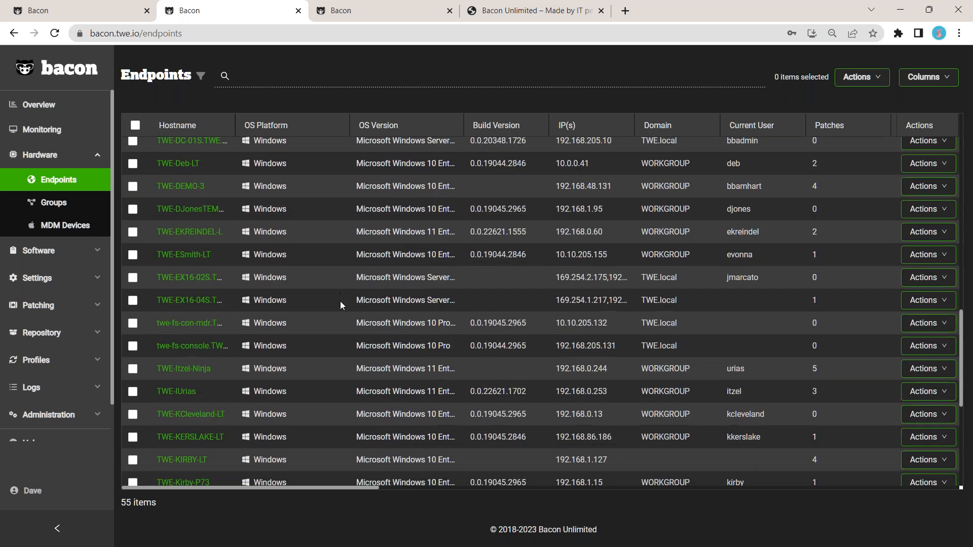
{"action": "scroll", "coordinate": [341, 305], "scroll_direction": "down", "scroll_amount": 4}
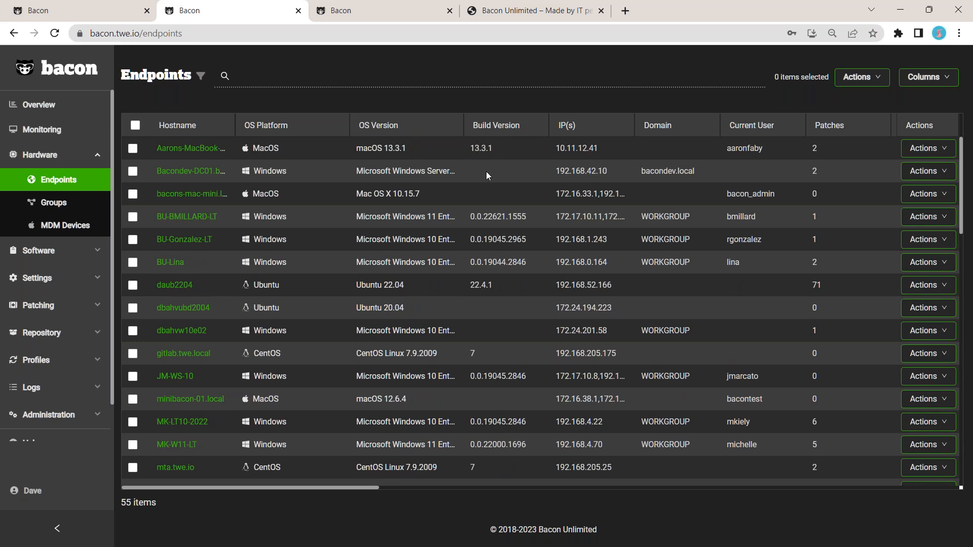
Step: Open the endpoint filter, set its field to Build Version and review the comparison operators
{"action": "left_click", "coordinate": [201, 76]}
{"action": "left_click", "coordinate": [226, 112]}
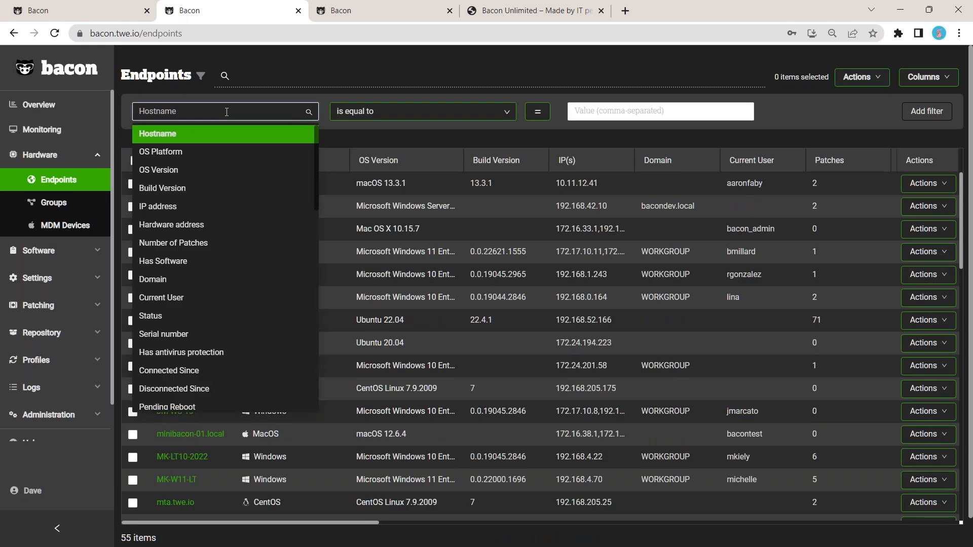
{"action": "type", "text": "bui"}
{"action": "left_click", "coordinate": [261, 141]}
{"action": "left_click", "coordinate": [487, 111]}
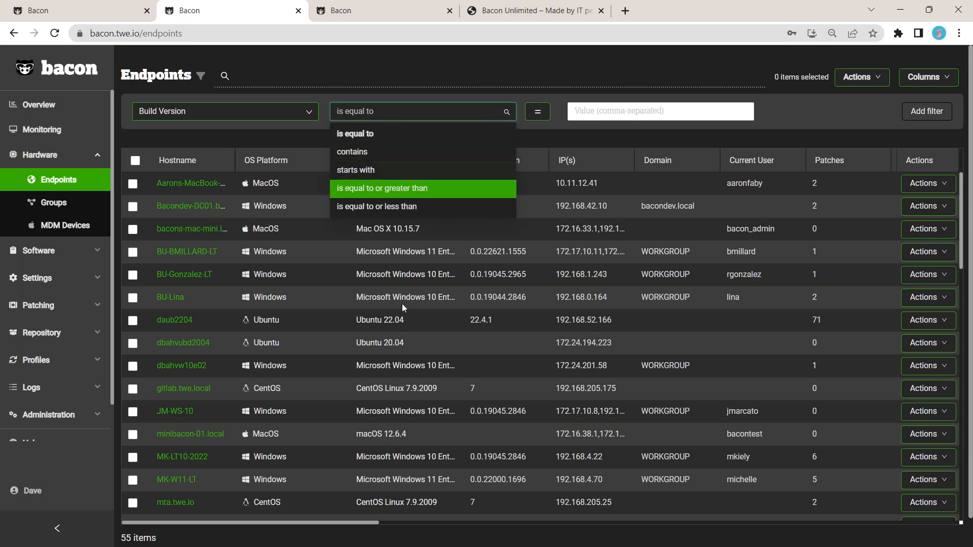
{"action": "left_click", "coordinate": [430, 61]}
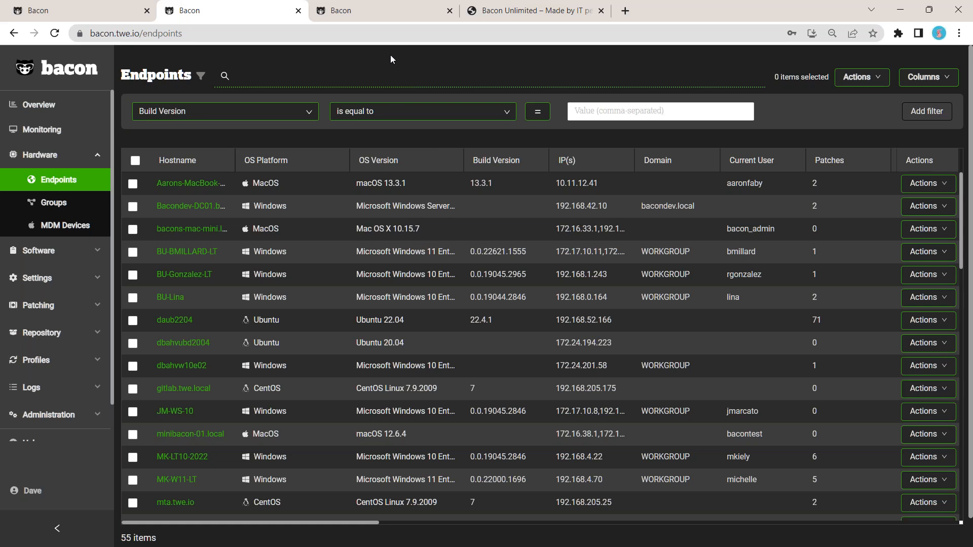
Step: Change the filter field to Has Software and select its Version input
{"action": "left_click", "coordinate": [314, 111]}
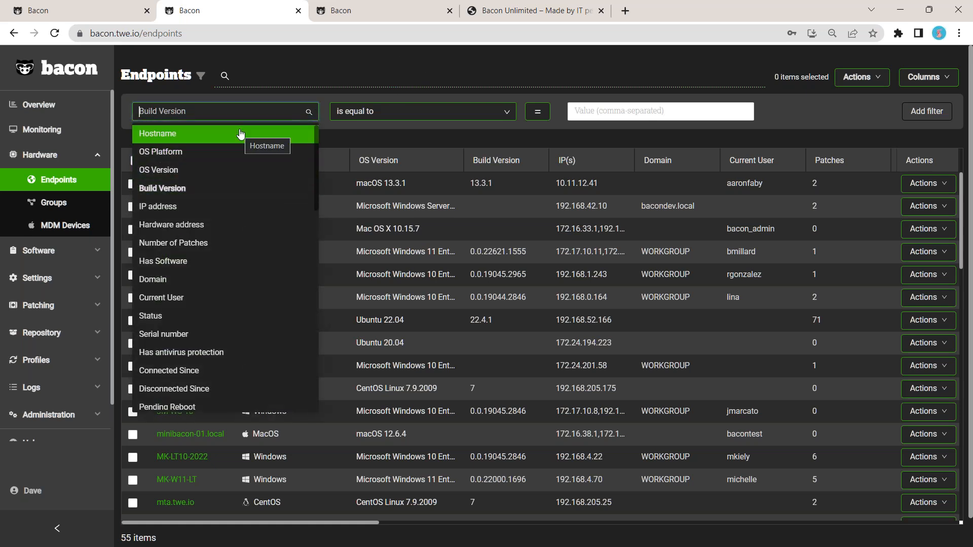
{"action": "type", "text": "so"}
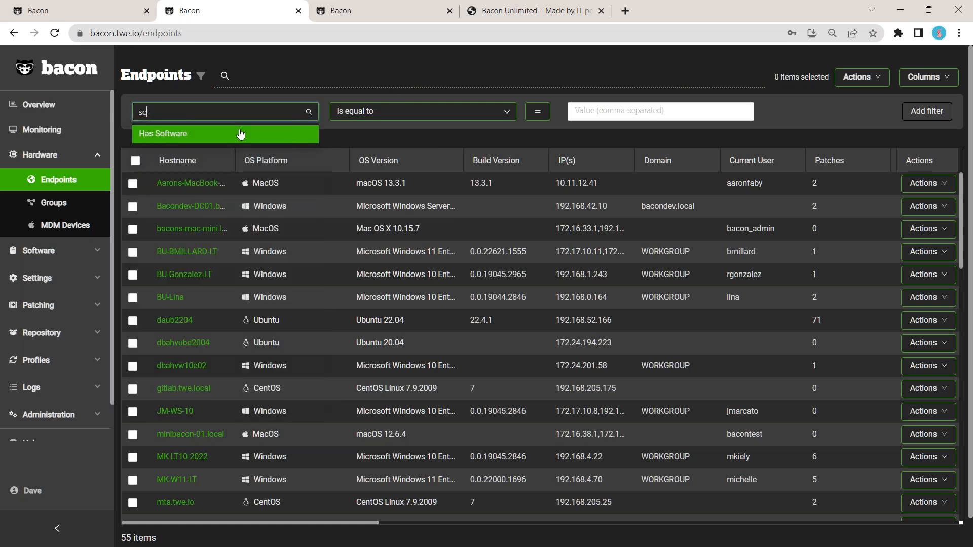
{"action": "left_click", "coordinate": [241, 134]}
{"action": "left_click", "coordinate": [590, 136]}
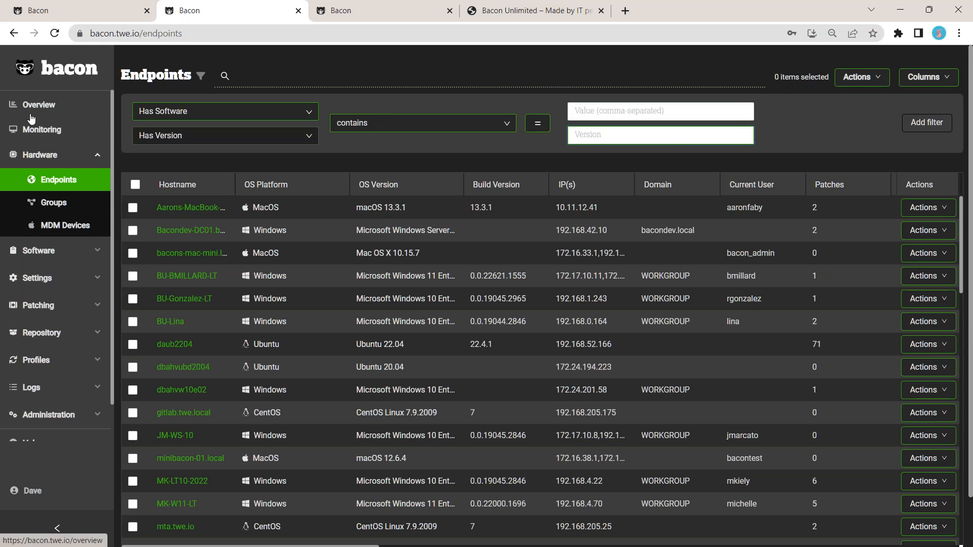
Step: Open the Administration Control page and switch to the Health Dashboard tab
{"action": "left_click", "coordinate": [81, 417]}
{"action": "left_click", "coordinate": [63, 375]}
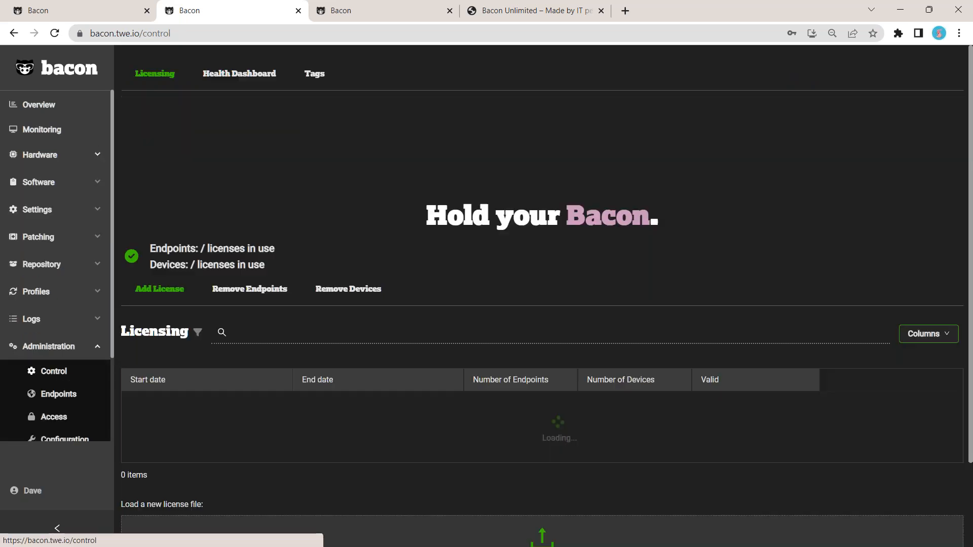
{"action": "left_click", "coordinate": [257, 81]}
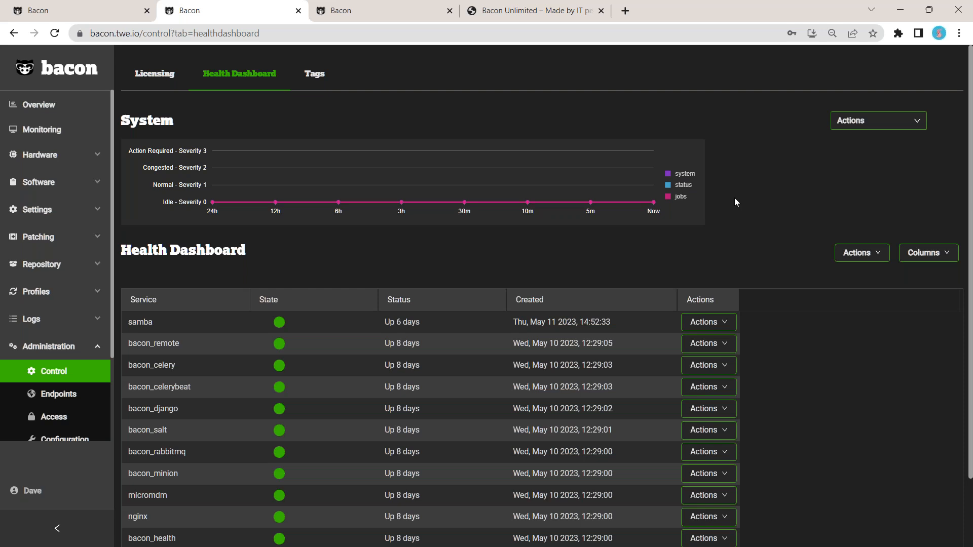
Step: Review the System queue actions, a service's actions and the dashboard-wide Restart All option without running them
{"action": "left_click", "coordinate": [885, 125]}
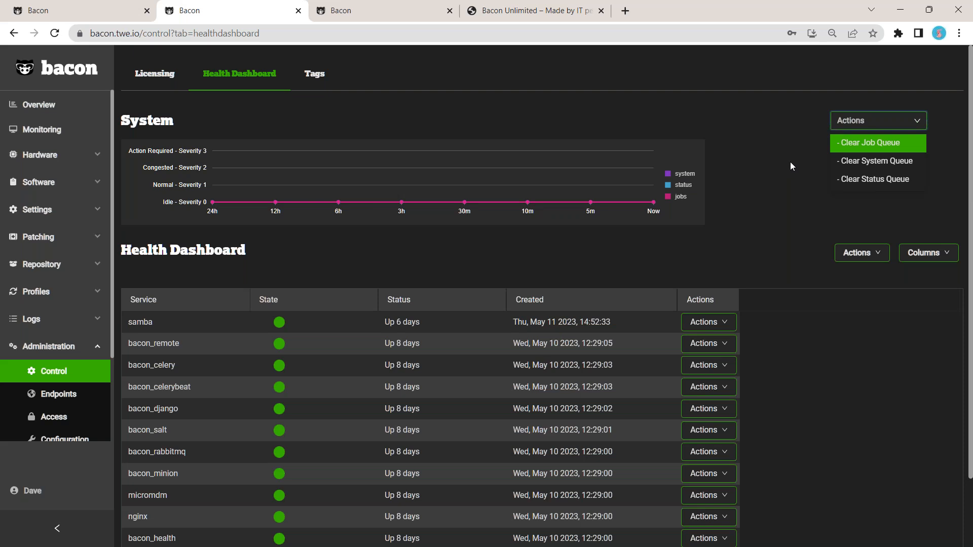
{"action": "scroll", "coordinate": [790, 172], "scroll_direction": "down", "scroll_amount": 2}
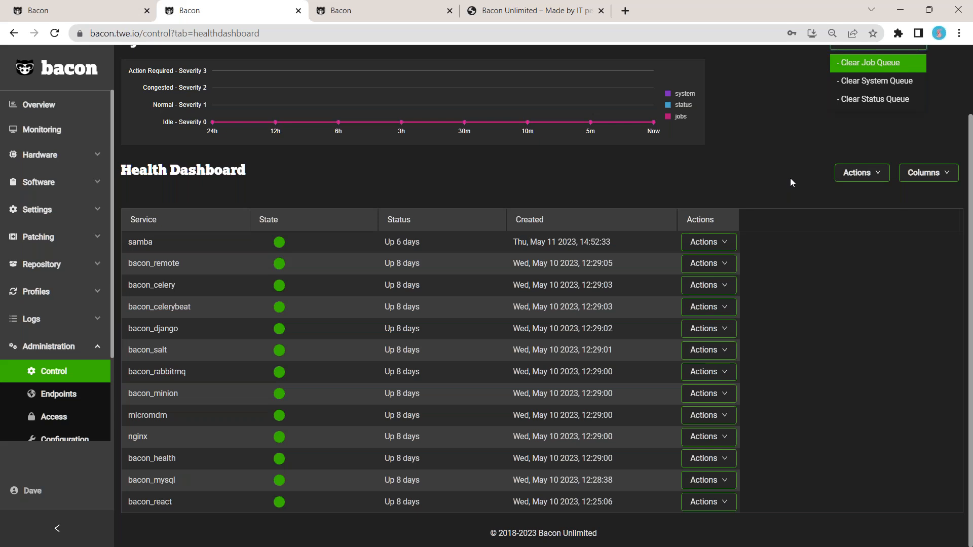
{"action": "left_click", "coordinate": [712, 243]}
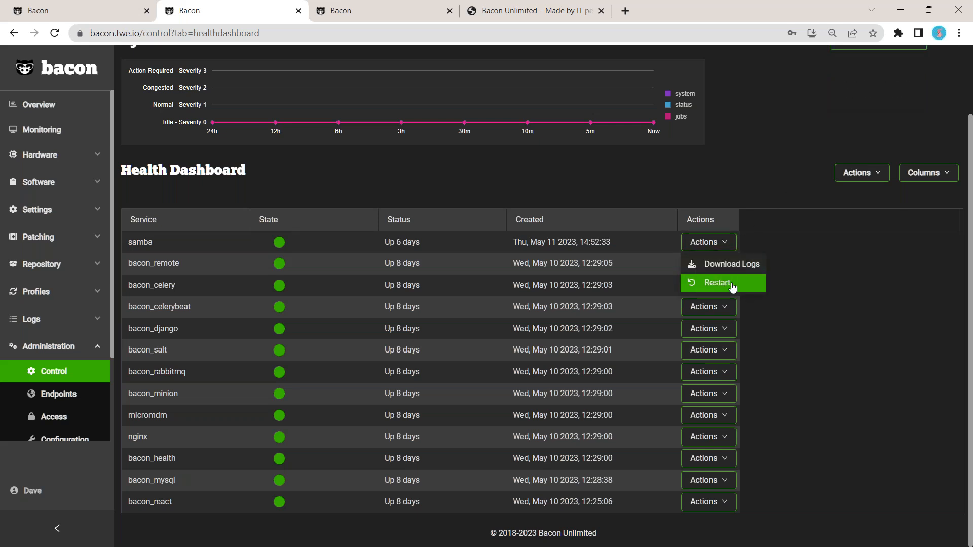
{"action": "left_click", "coordinate": [877, 176]}
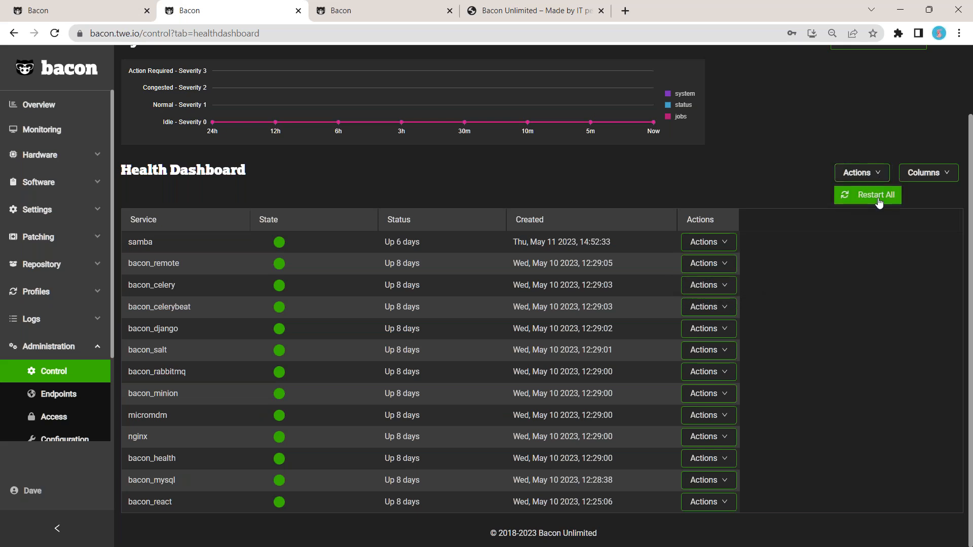
{"action": "left_click", "coordinate": [788, 191]}
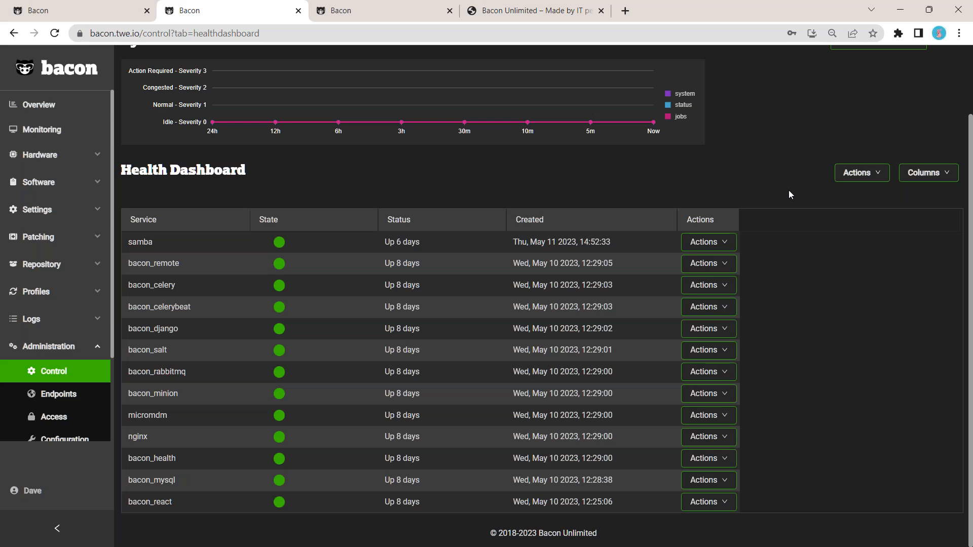
Step: Open the Help page and switch to its Support tab
{"action": "scroll", "coordinate": [788, 194], "scroll_direction": "up", "scroll_amount": 2}
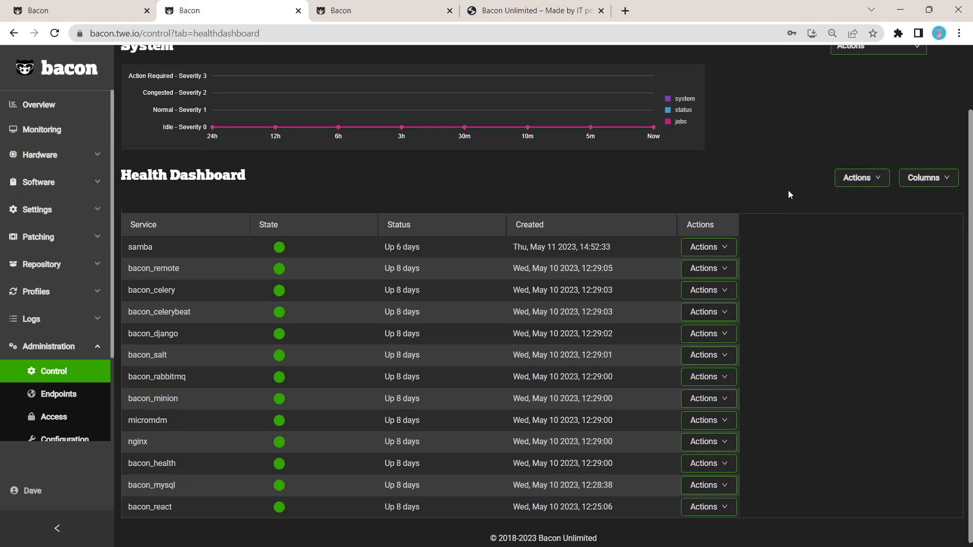
{"action": "scroll", "coordinate": [789, 194], "scroll_direction": "up", "scroll_amount": 1}
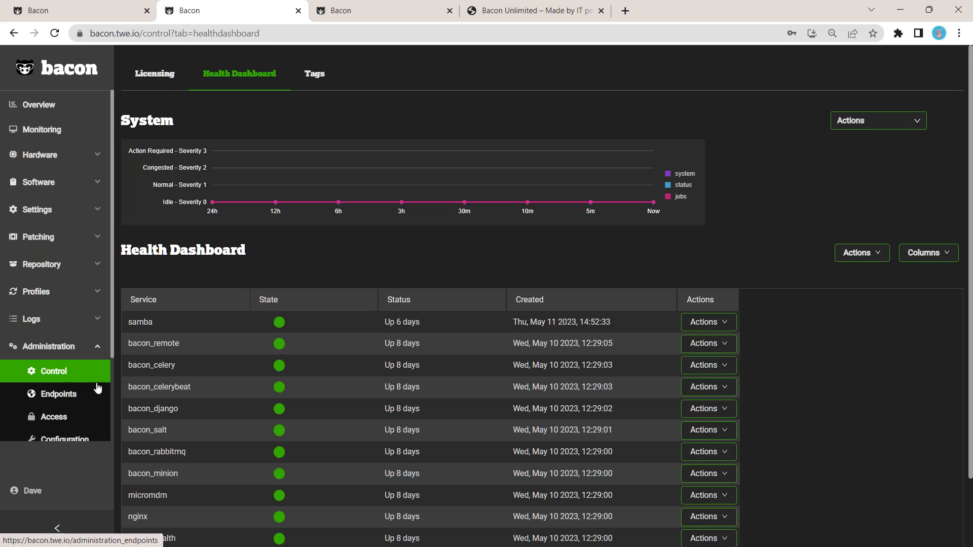
{"action": "scroll", "coordinate": [86, 395], "scroll_direction": "down", "scroll_amount": 1}
{"action": "scroll", "coordinate": [87, 395], "scroll_direction": "down", "scroll_amount": 3}
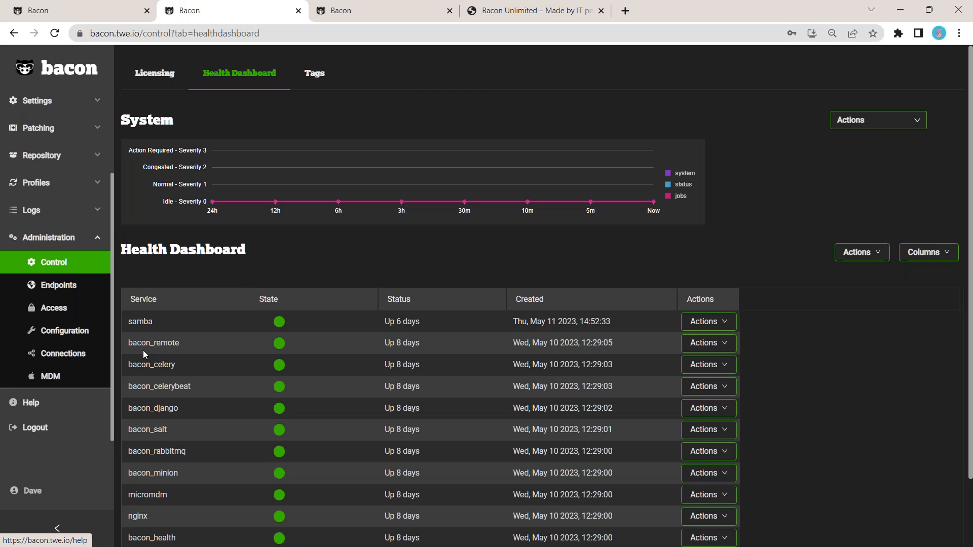
{"action": "left_click", "coordinate": [87, 395]}
{"action": "left_click", "coordinate": [253, 78]}
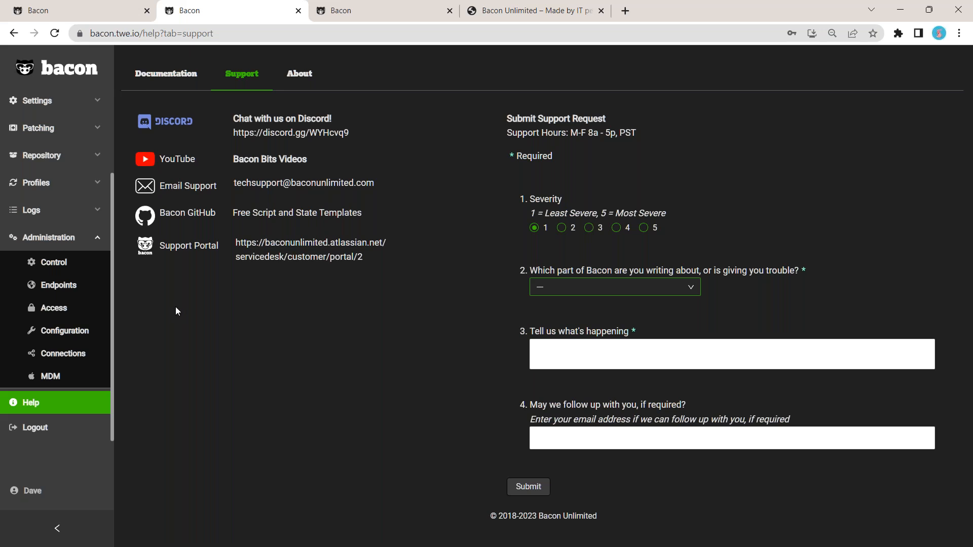
Step: Collapse Administration, open the available patches list under Patching, then open the patching History
{"action": "left_click", "coordinate": [96, 241]}
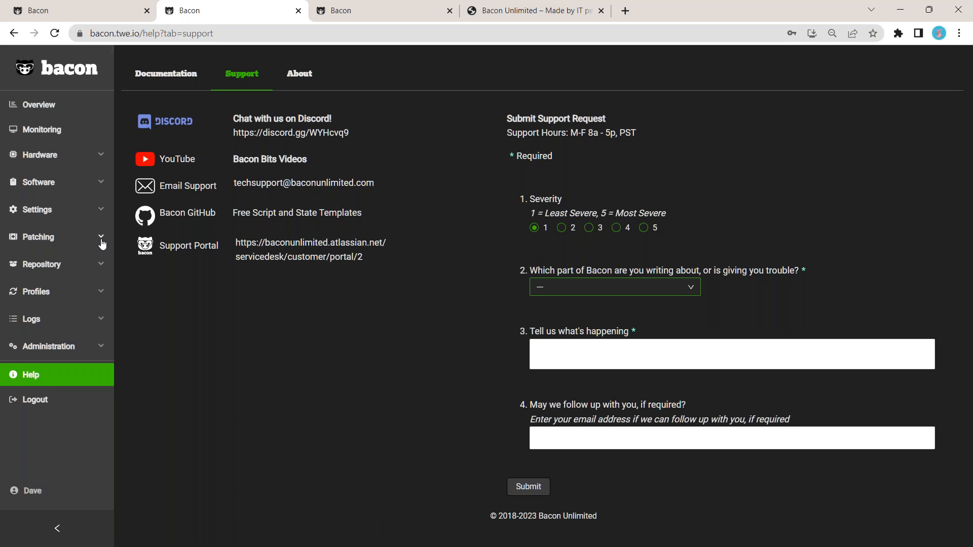
{"action": "left_click", "coordinate": [100, 239]}
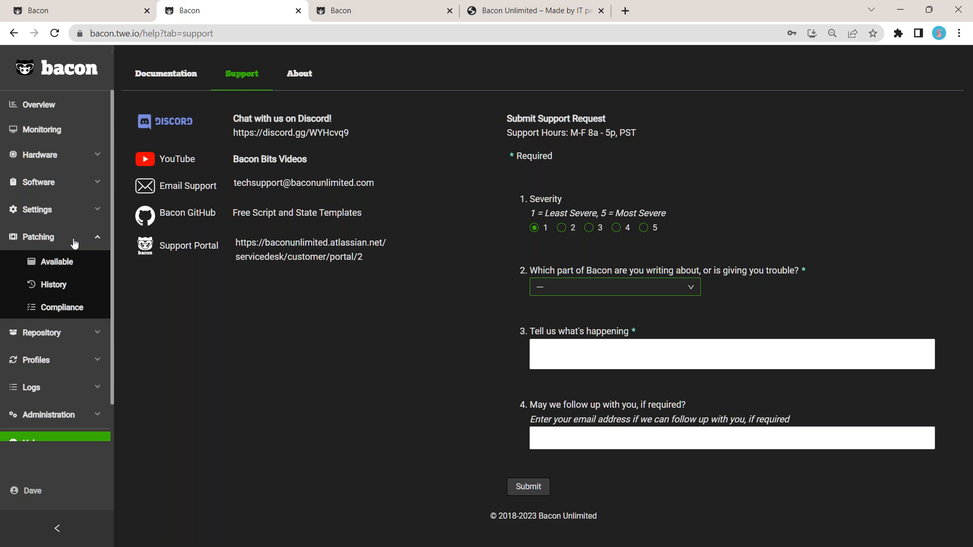
{"action": "left_click", "coordinate": [57, 273]}
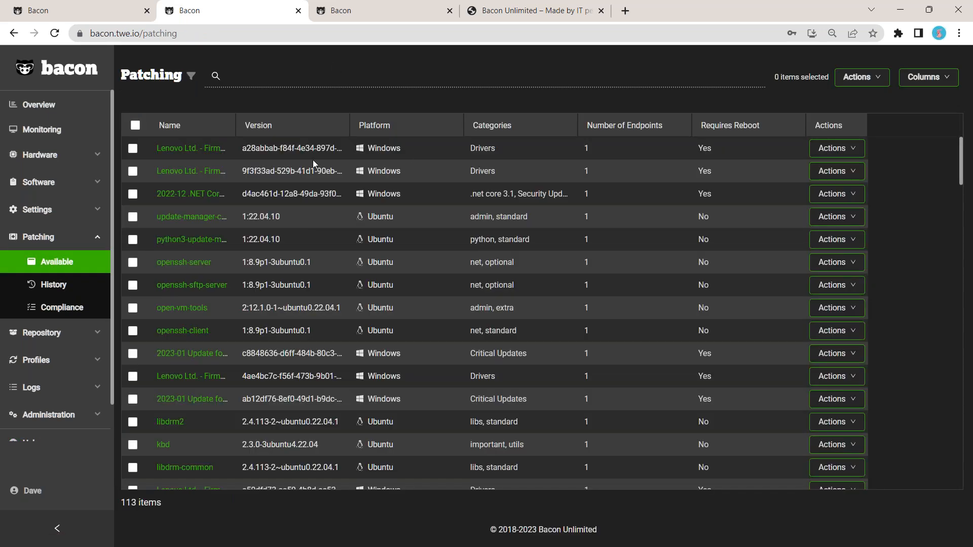
{"action": "left_click", "coordinate": [59, 287]}
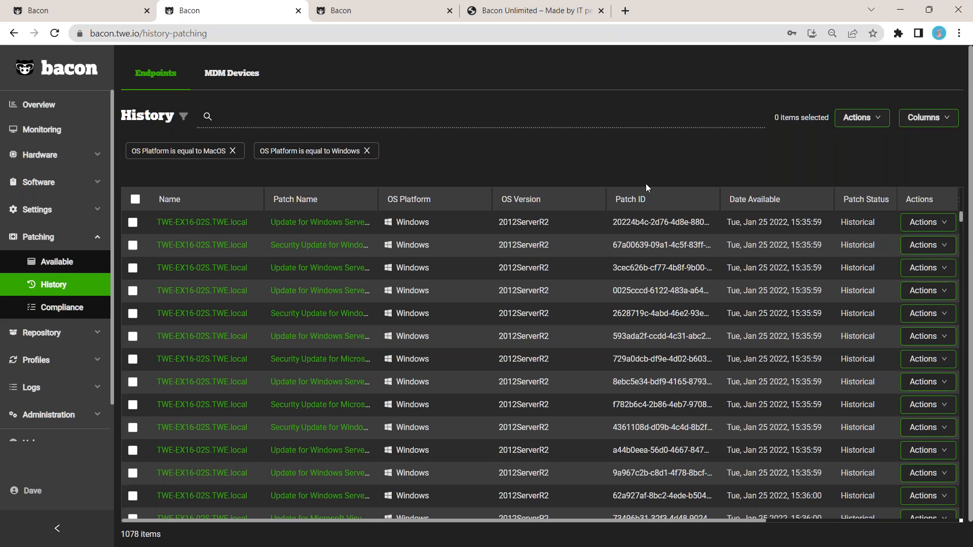
Step: Scroll the patch history and remove the Windows platform filter
{"action": "scroll", "coordinate": [645, 183], "scroll_direction": "down", "scroll_amount": 1}
{"action": "scroll", "coordinate": [394, 421], "scroll_direction": "down", "scroll_amount": 3}
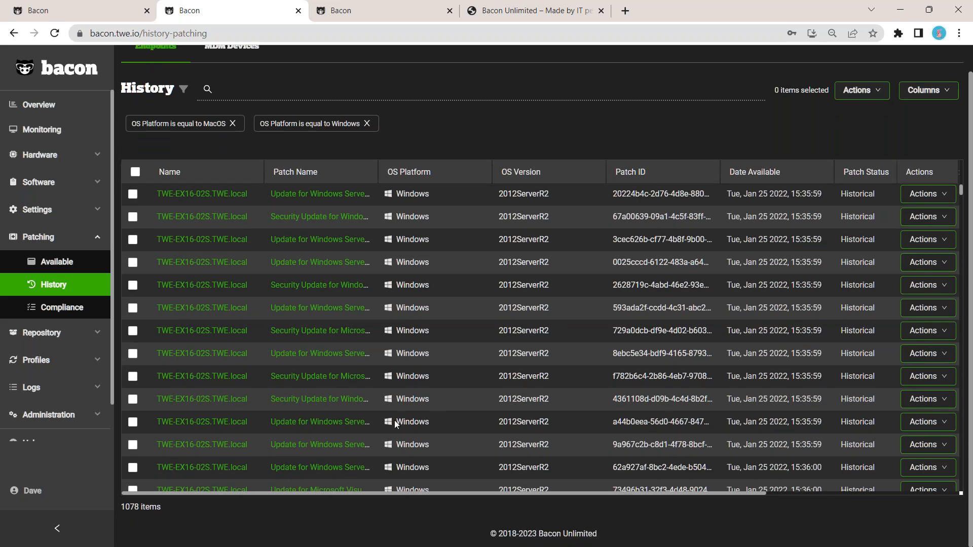
{"action": "scroll", "coordinate": [396, 418], "scroll_direction": "down", "scroll_amount": 3}
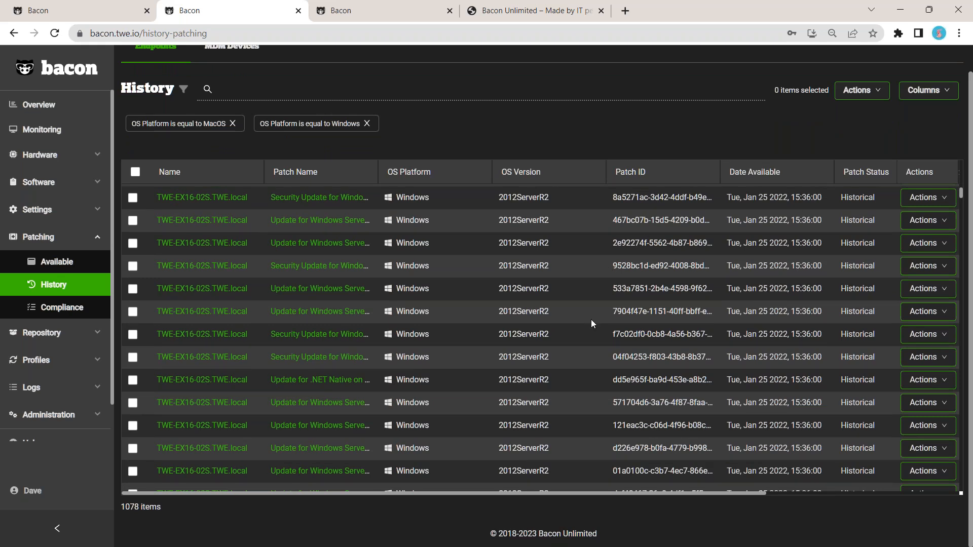
{"action": "left_click", "coordinate": [367, 125]}
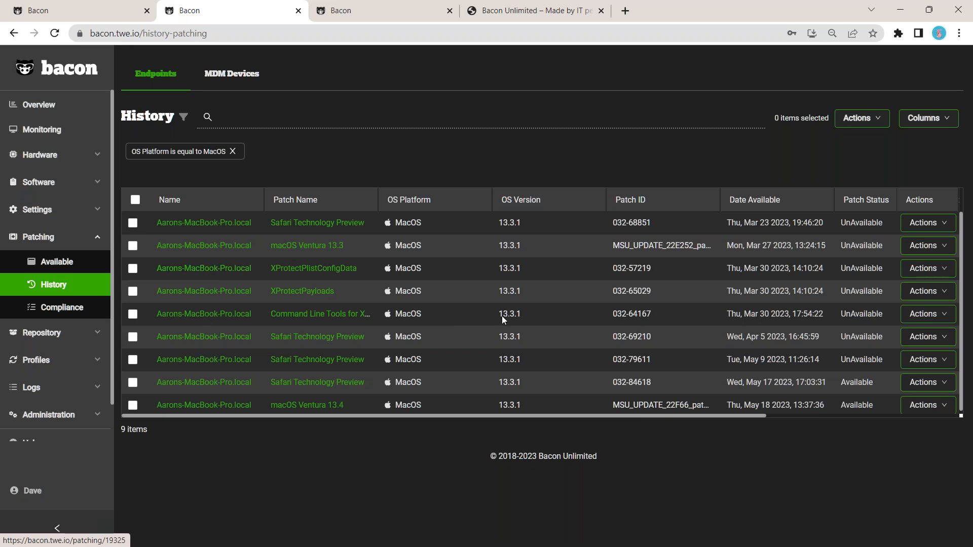
Step: Scroll the history table sideways and remove the MacOS platform filter
{"action": "left_click_drag", "start_coordinate": [433, 416], "coordinate": [665, 435]}
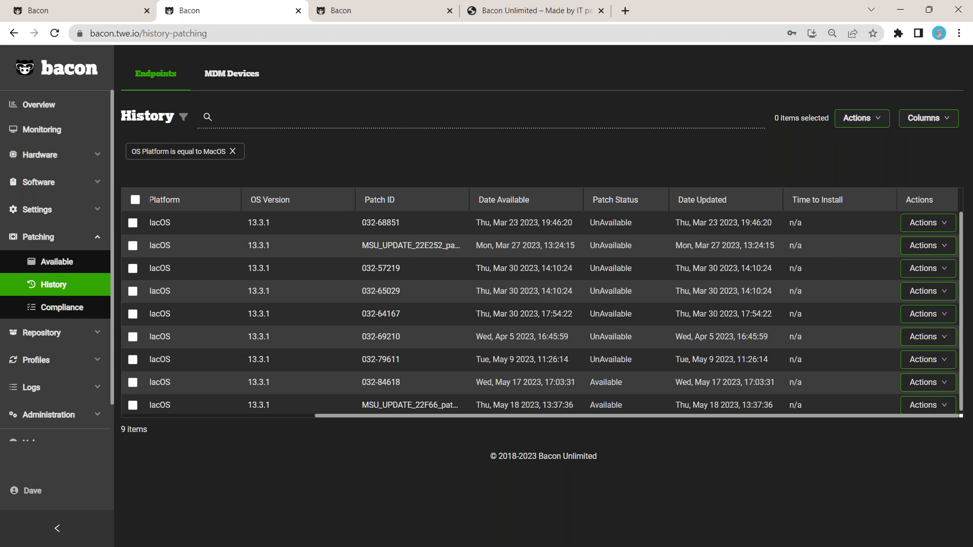
{"action": "left_click", "coordinate": [233, 151]}
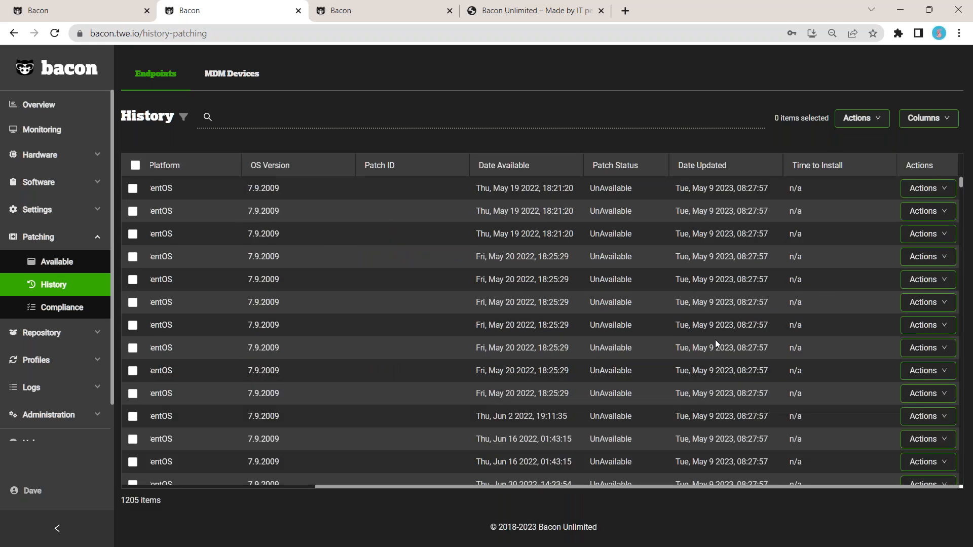
Step: Open the history filter, review its available fields and scroll the table back to the left
{"action": "scroll", "coordinate": [601, 286], "scroll_direction": "down", "scroll_amount": 2}
{"action": "left_click", "coordinate": [183, 117]}
{"action": "left_click", "coordinate": [245, 152]}
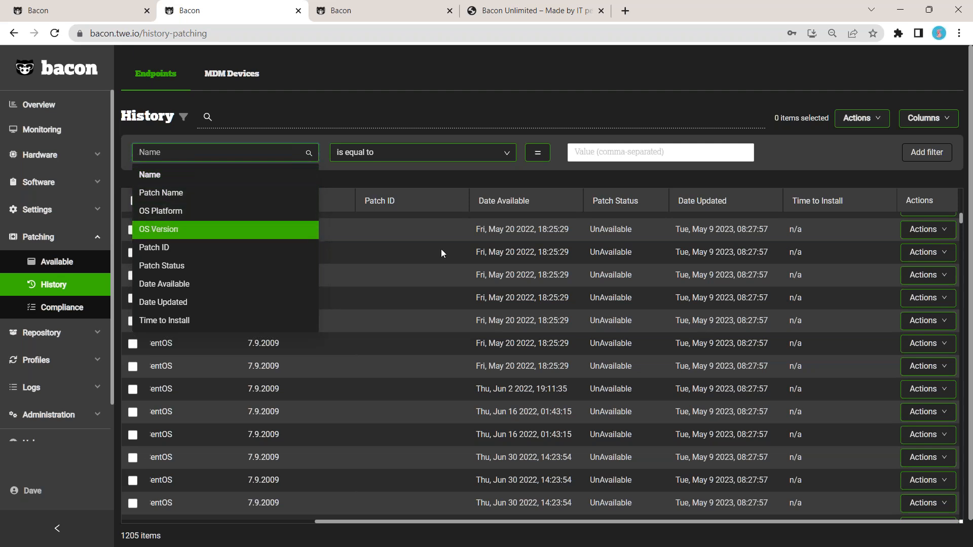
{"action": "left_click", "coordinate": [442, 174]}
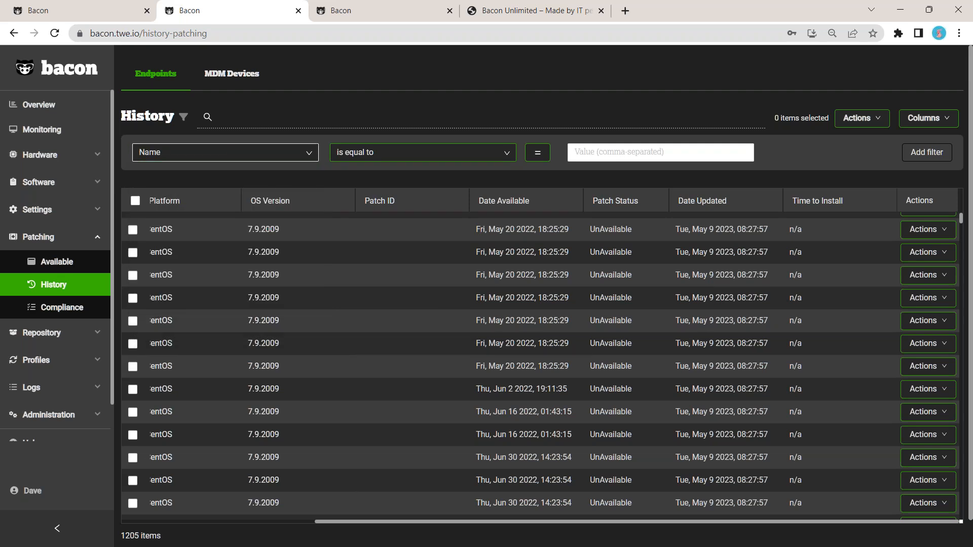
{"action": "scroll", "coordinate": [266, 259], "scroll_direction": "down", "scroll_amount": 2}
{"action": "left_click_drag", "start_coordinate": [351, 523], "coordinate": [137, 507]}
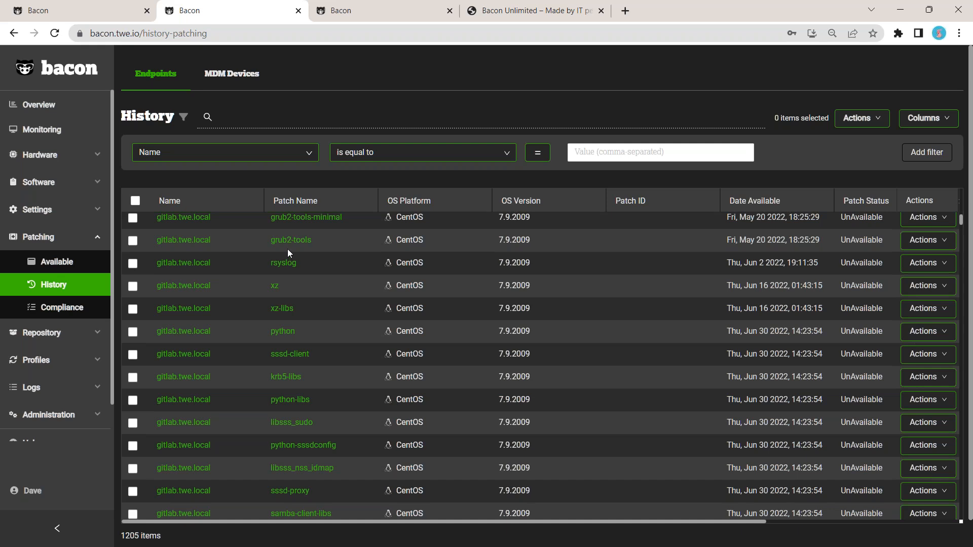
Step: View the patch history for MDM devices, then open the patching Compliance list
{"action": "left_click", "coordinate": [228, 80]}
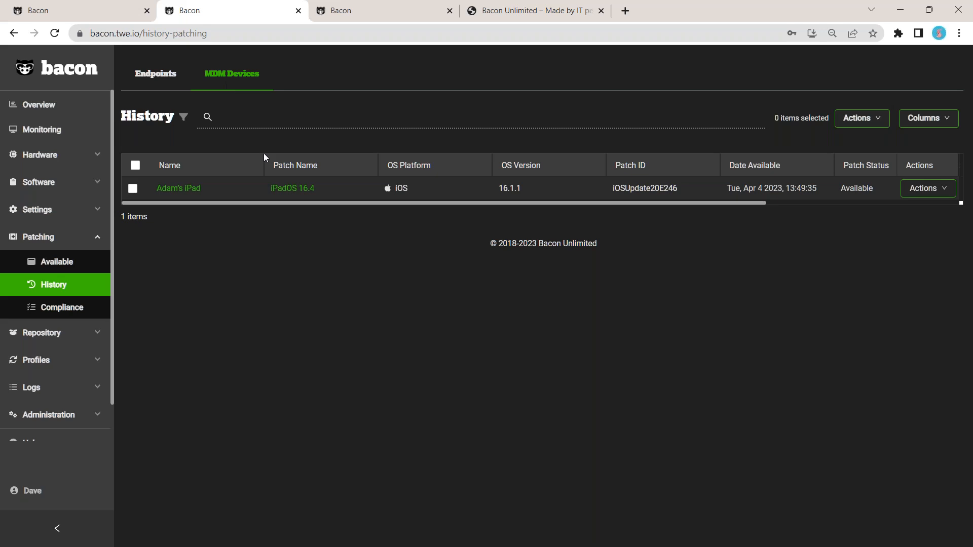
{"action": "left_click_drag", "start_coordinate": [391, 205], "coordinate": [354, 223]}
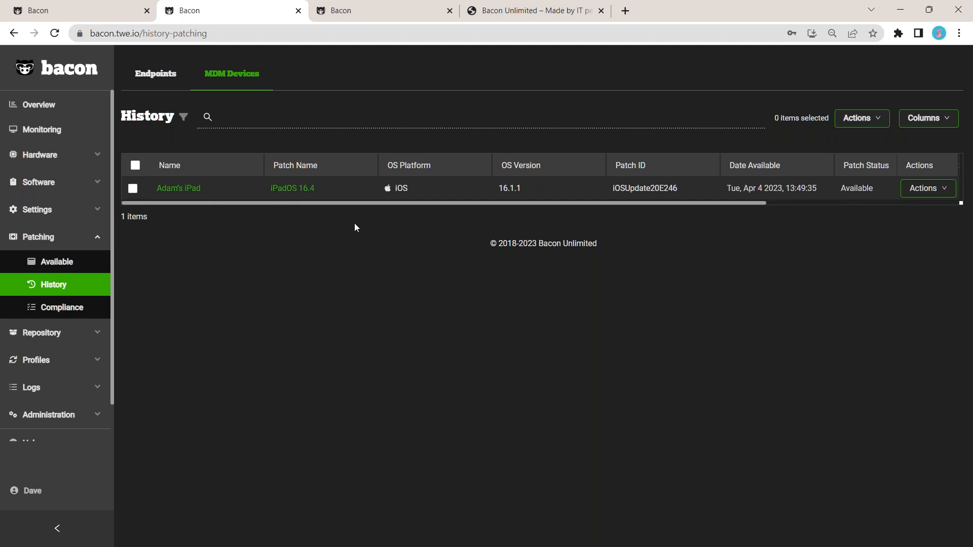
{"action": "left_click", "coordinate": [55, 311]}
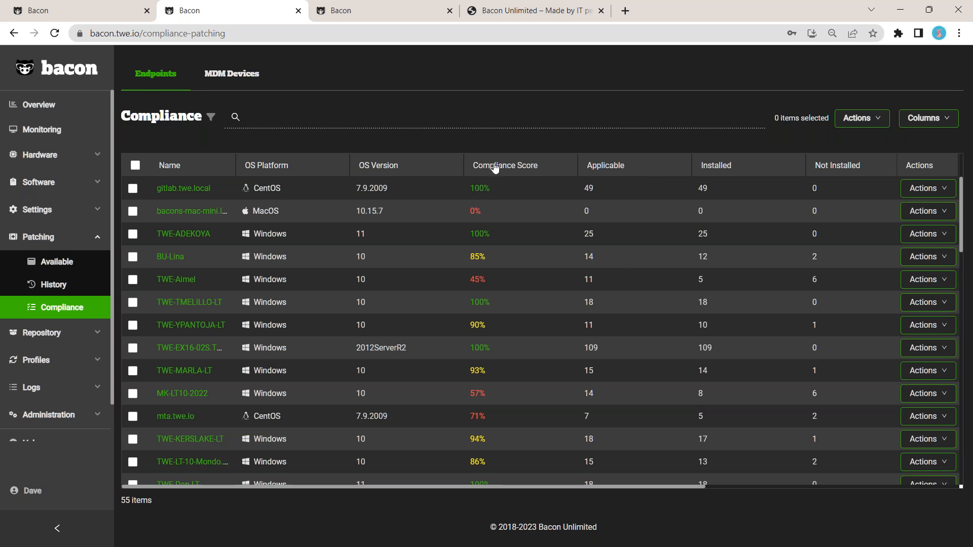
Step: Sort the compliance list by Compliance Score and scroll through its rows and columns
{"action": "left_click", "coordinate": [543, 172]}
{"action": "left_click", "coordinate": [541, 171]}
{"action": "scroll", "coordinate": [557, 324], "scroll_direction": "down", "scroll_amount": 7}
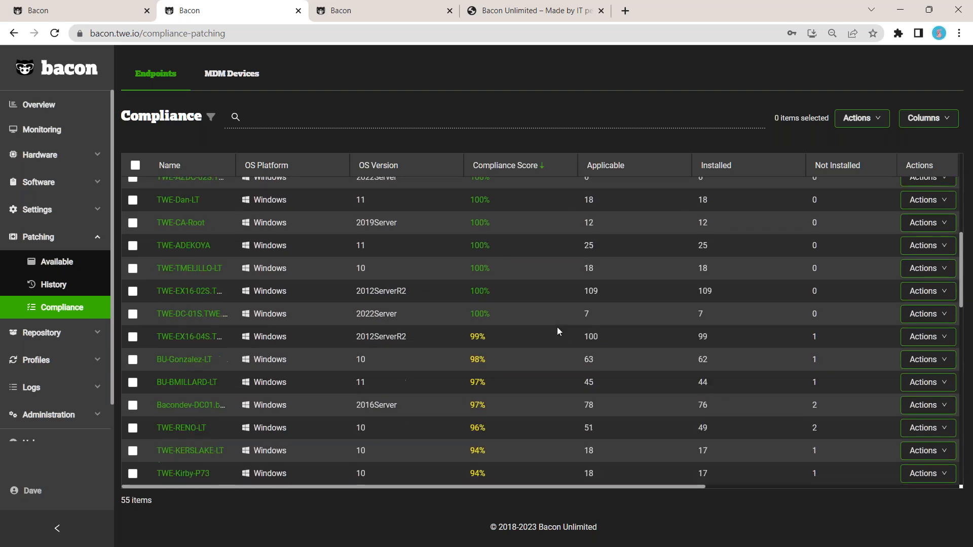
{"action": "left_click_drag", "start_coordinate": [524, 489], "coordinate": [740, 507]}
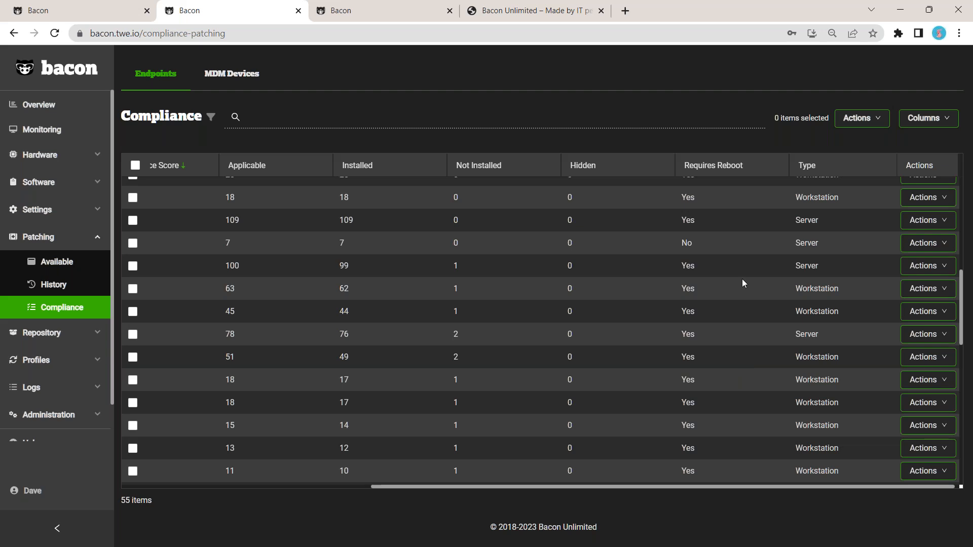
{"action": "scroll", "coordinate": [740, 261], "scroll_direction": "up", "scroll_amount": 10}
{"action": "scroll", "coordinate": [739, 261], "scroll_direction": "up", "scroll_amount": 3}
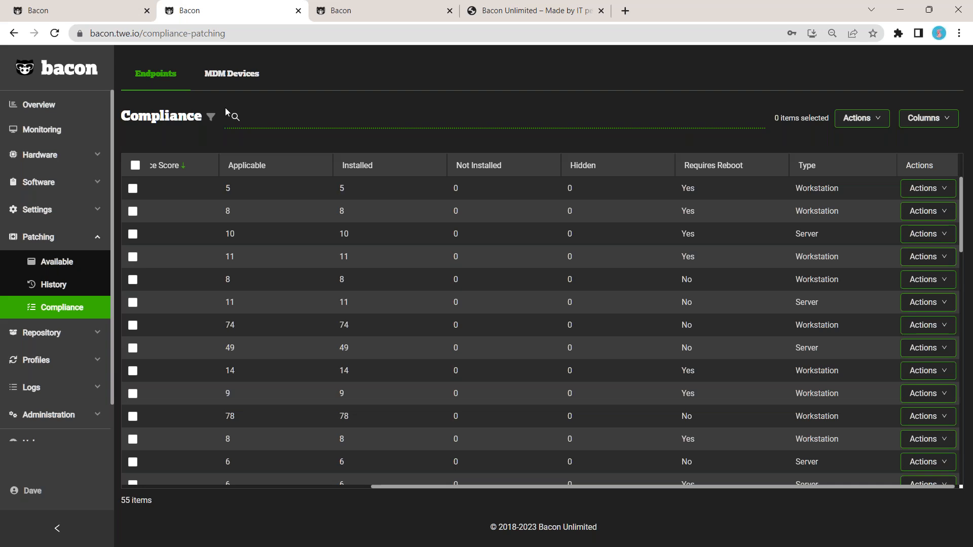
Step: Open the Endpoints list, select the first three endpoints and start patching them
{"action": "left_click", "coordinate": [87, 259]}
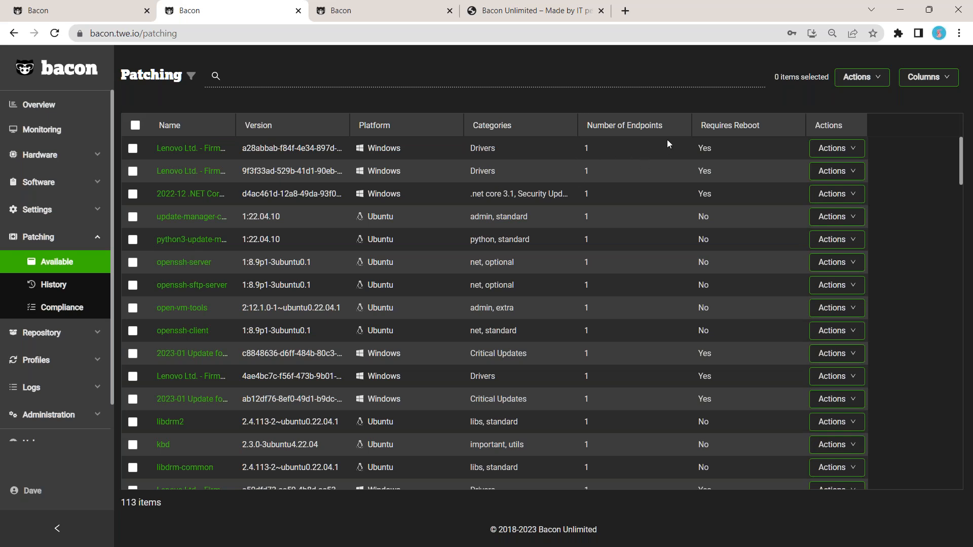
{"action": "left_click", "coordinate": [66, 154]}
{"action": "left_click", "coordinate": [58, 179]}
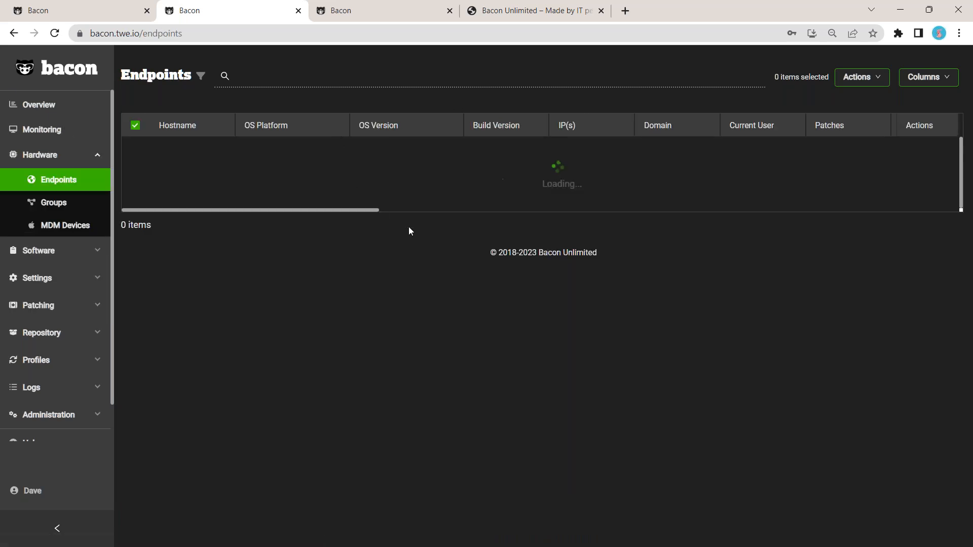
{"action": "left_click", "coordinate": [133, 148]}
{"action": "left_click", "coordinate": [133, 171]}
{"action": "left_click", "coordinate": [132, 194]}
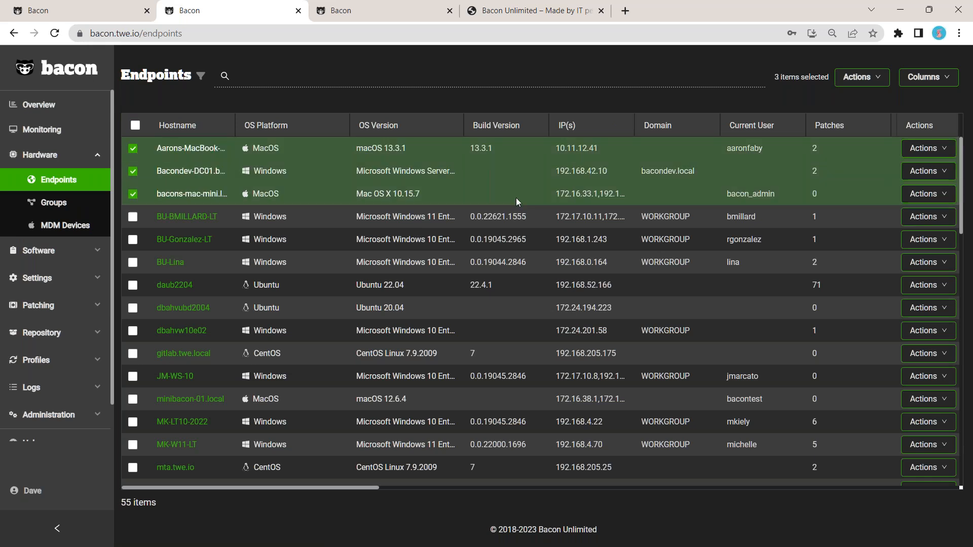
{"action": "left_click", "coordinate": [862, 76]}
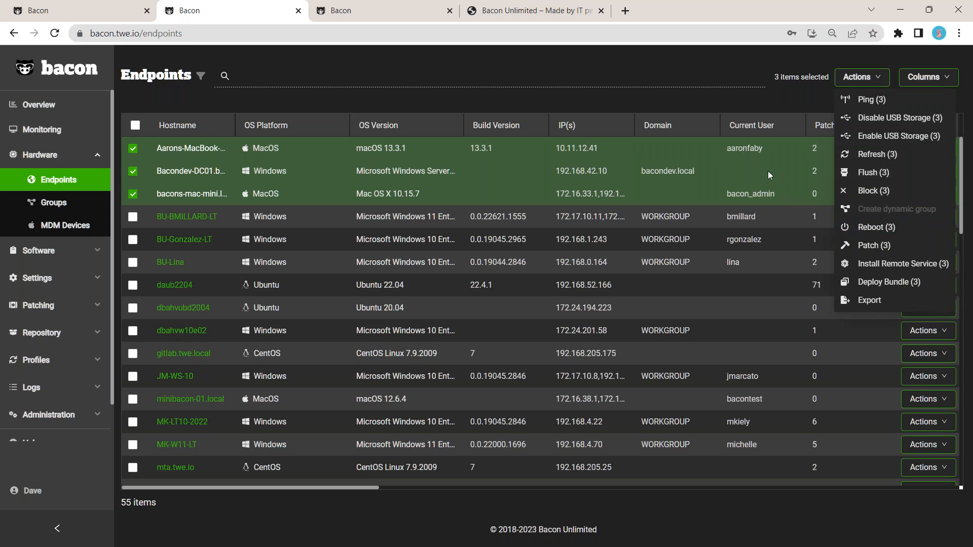
{"action": "left_click", "coordinate": [881, 245]}
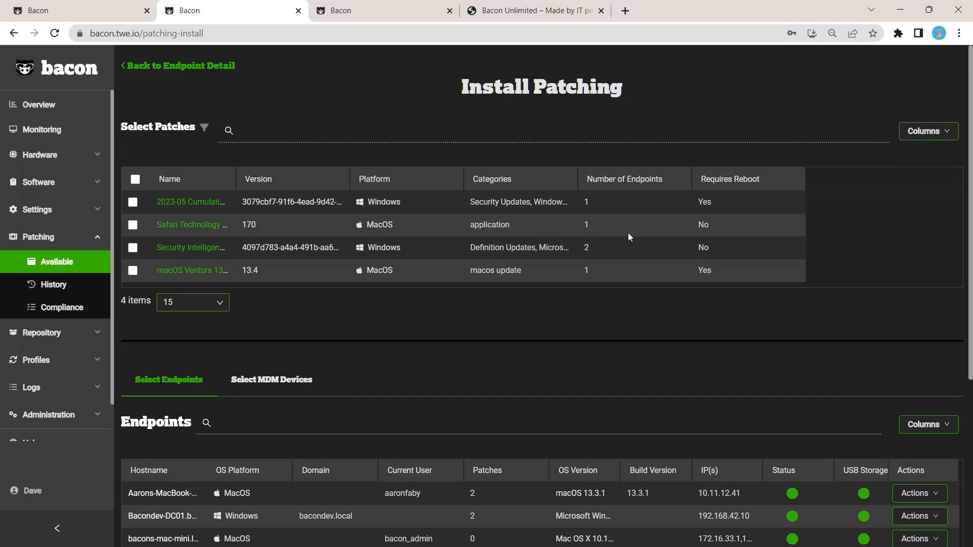
Step: Select all the available patches listed for installation
{"action": "scroll", "coordinate": [628, 235], "scroll_direction": "down", "scroll_amount": 1}
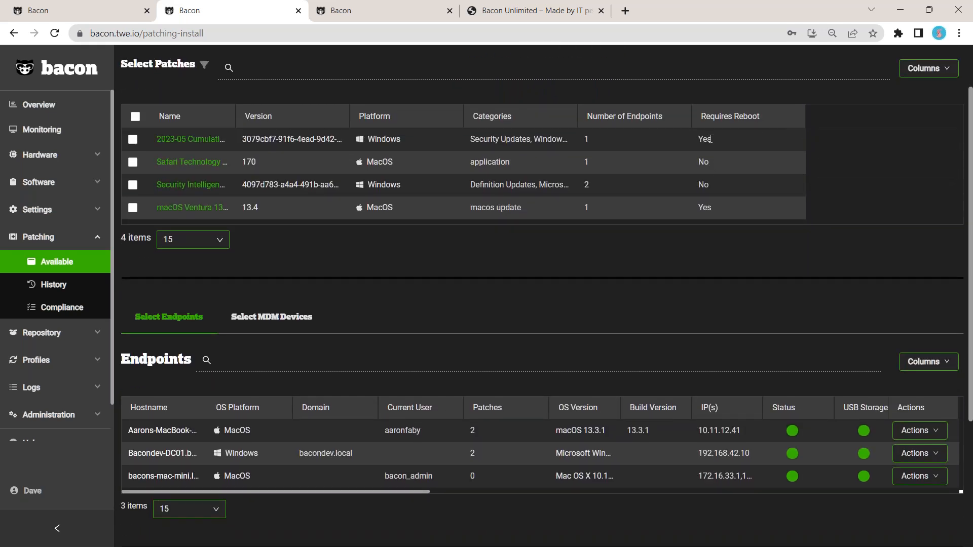
{"action": "scroll", "coordinate": [707, 253], "scroll_direction": "down", "scroll_amount": 3}
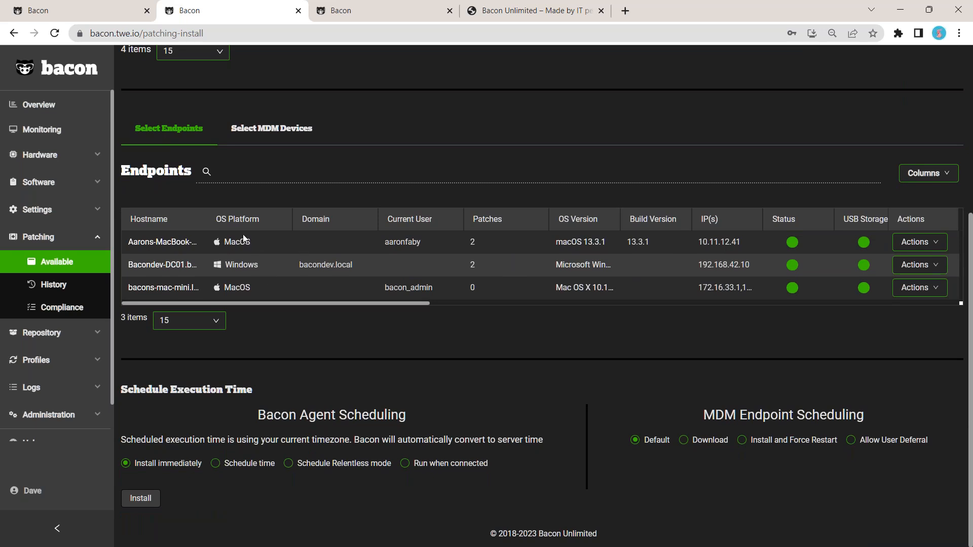
{"action": "scroll", "coordinate": [272, 281], "scroll_direction": "up", "scroll_amount": 4}
{"action": "left_click", "coordinate": [134, 178]}
{"action": "scroll", "coordinate": [367, 326], "scroll_direction": "down", "scroll_amount": 4}
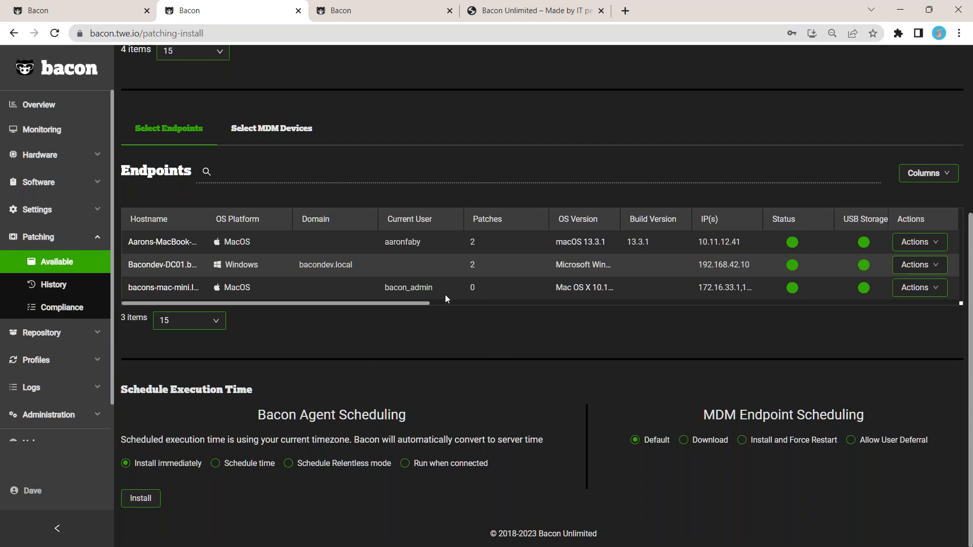
{"action": "left_click", "coordinate": [404, 465]}
{"action": "left_click", "coordinate": [235, 471]}
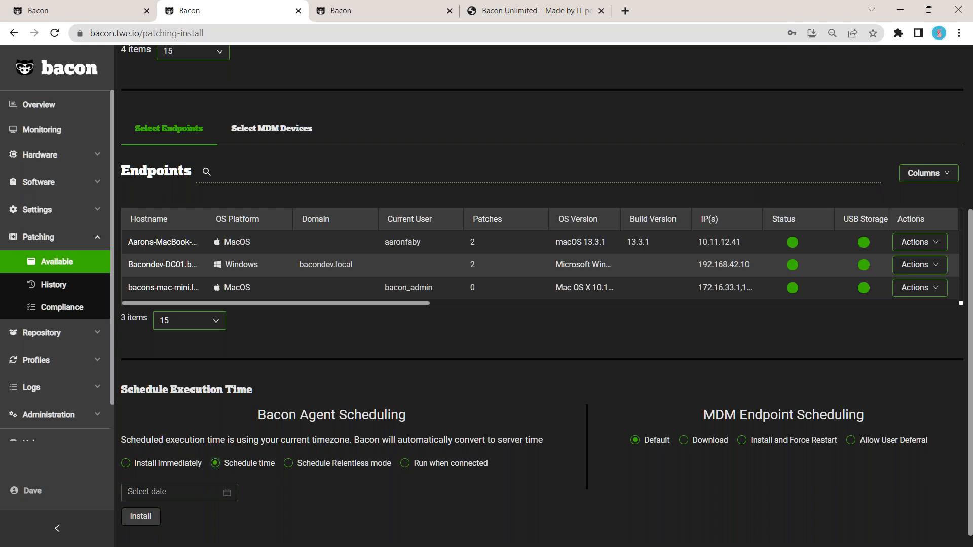
{"action": "left_click", "coordinate": [228, 497]}
{"action": "scroll", "coordinate": [256, 385], "scroll_direction": "down", "scroll_amount": 1}
{"action": "left_click", "coordinate": [242, 375]}
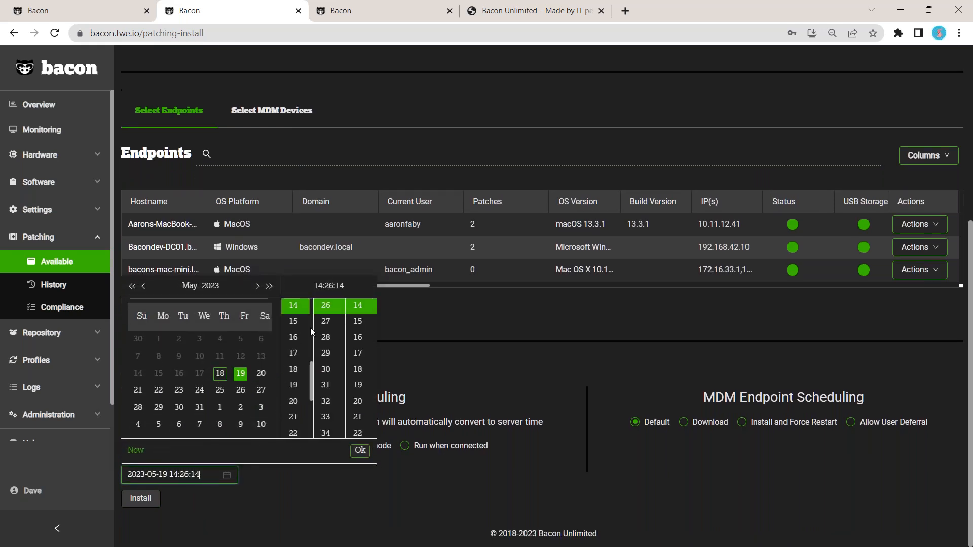
{"action": "left_click", "coordinate": [307, 339]}
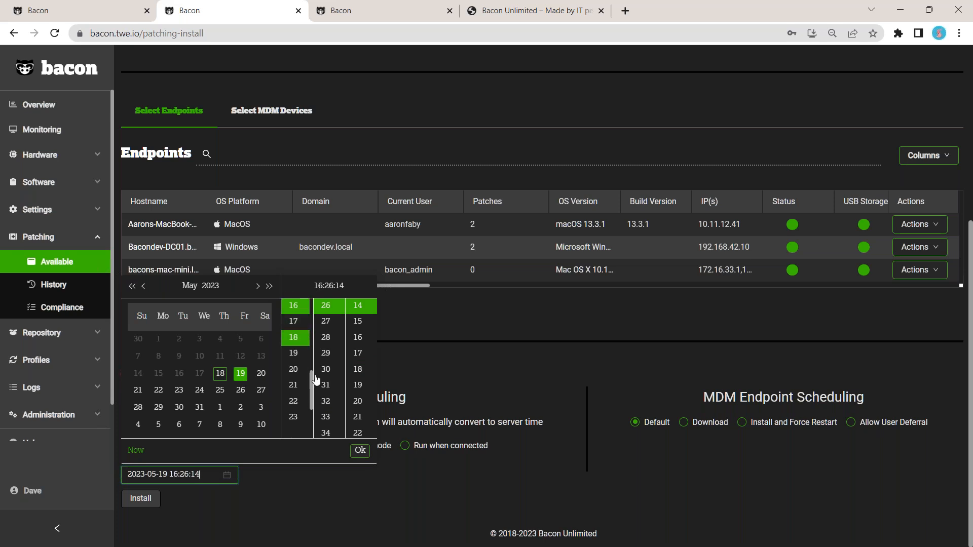
{"action": "left_click", "coordinate": [360, 450]}
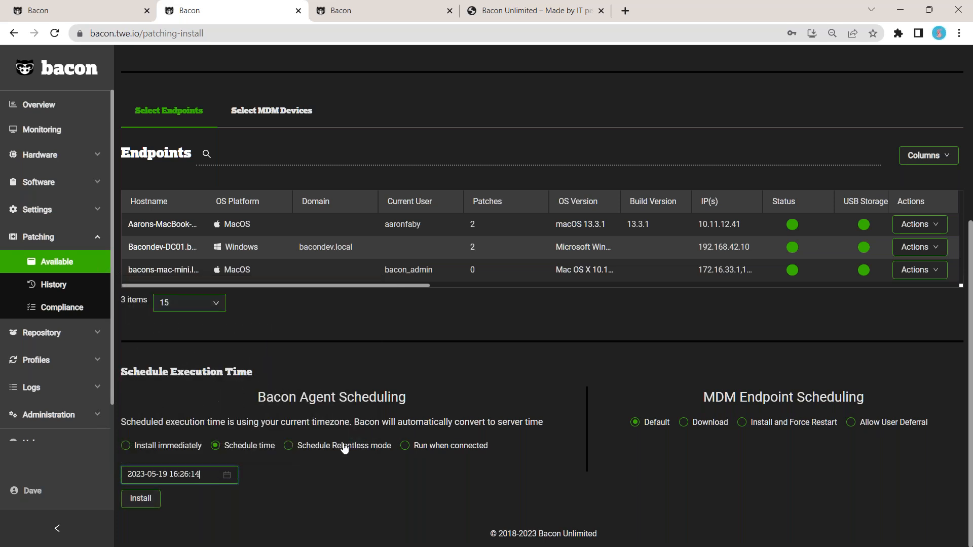
{"action": "left_click", "coordinate": [325, 450]}
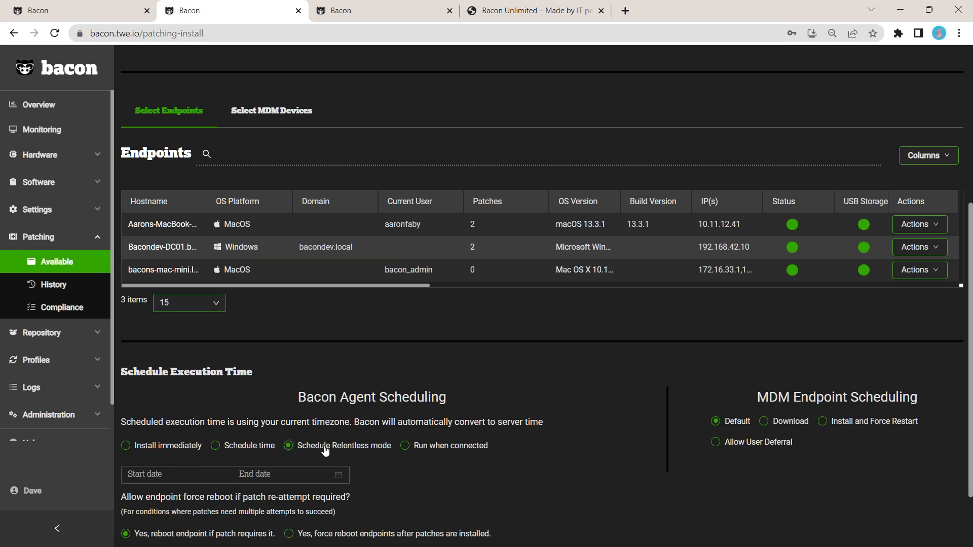
{"action": "scroll", "coordinate": [229, 402], "scroll_direction": "down", "scroll_amount": 2}
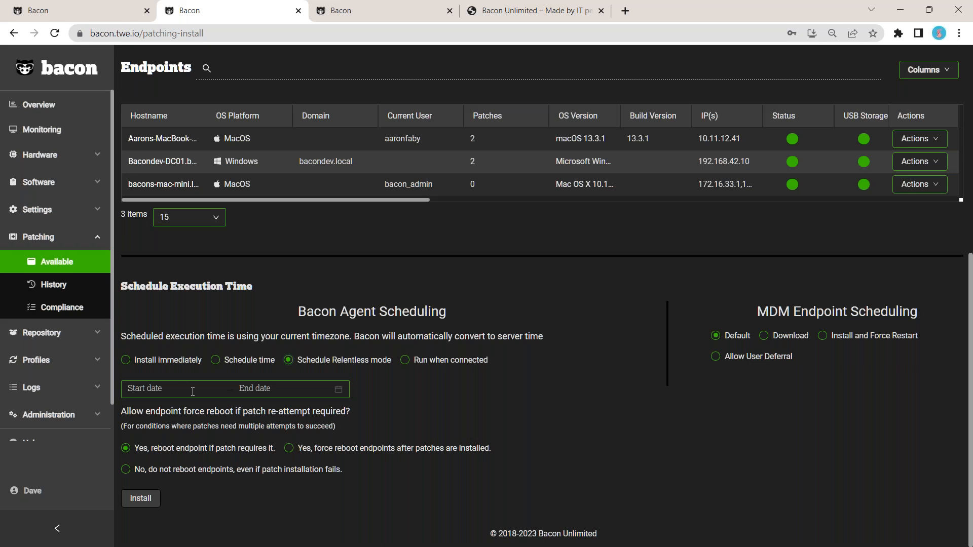
{"action": "left_click", "coordinate": [192, 390]}
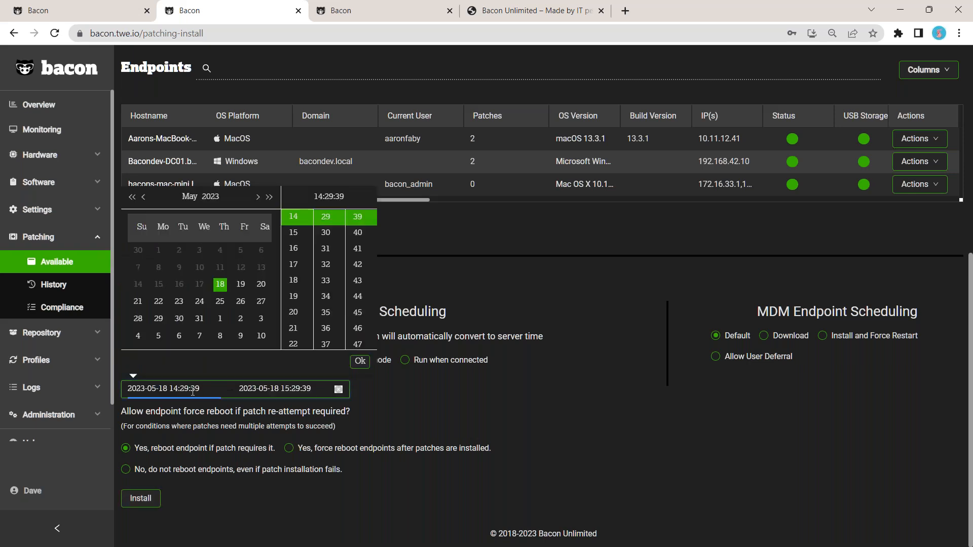
{"action": "left_click", "coordinate": [261, 287]}
{"action": "scroll", "coordinate": [296, 263], "scroll_direction": "up", "scroll_amount": 5}
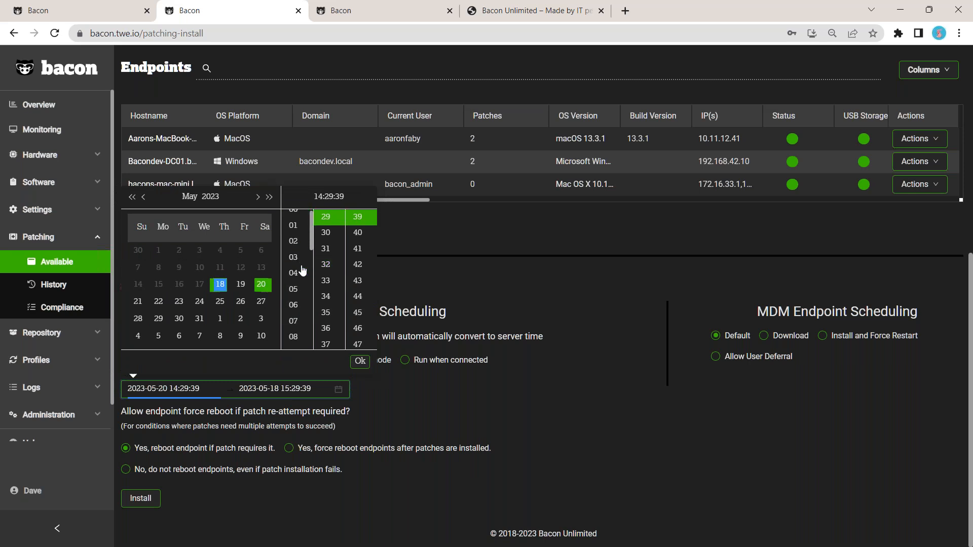
{"action": "left_click", "coordinate": [293, 217]}
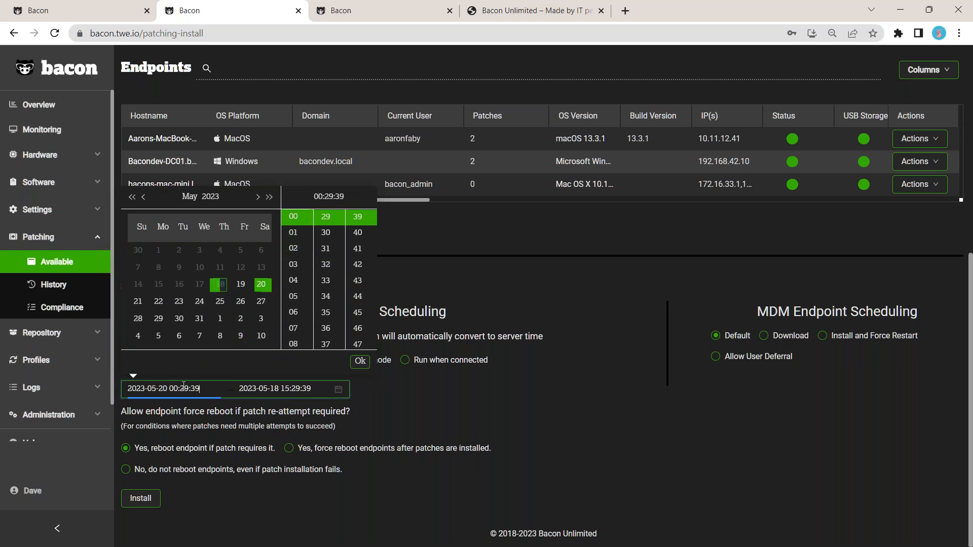
{"action": "left_click_drag", "start_coordinate": [180, 389], "coordinate": [201, 389]}
{"action": "type", "text": "00:00"}
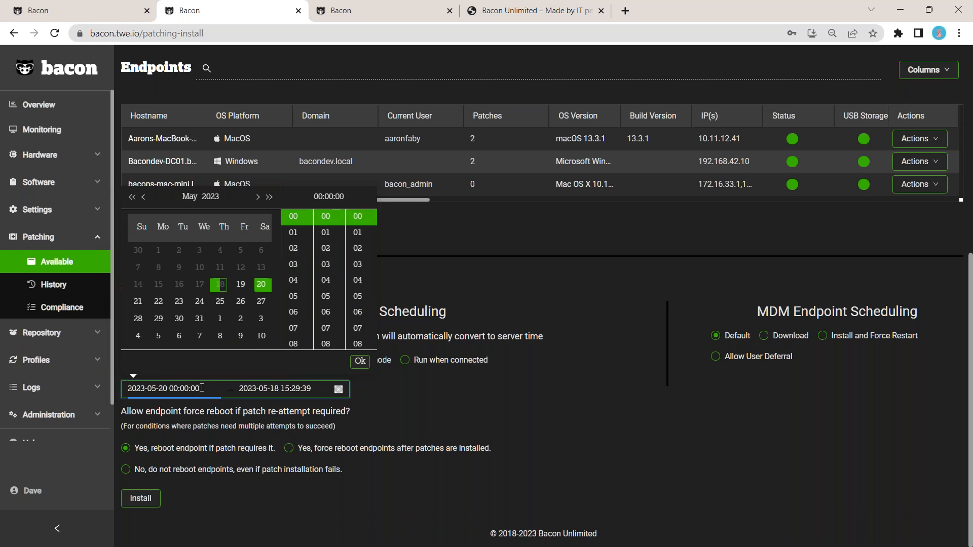
{"action": "left_click_drag", "start_coordinate": [202, 389], "coordinate": [169, 389]}
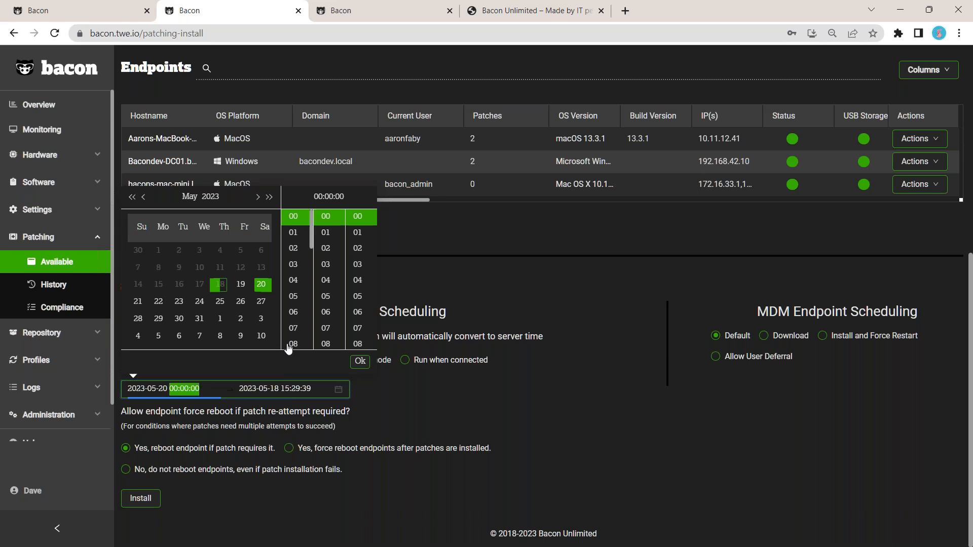
{"action": "key", "text": "ctrl+c"}
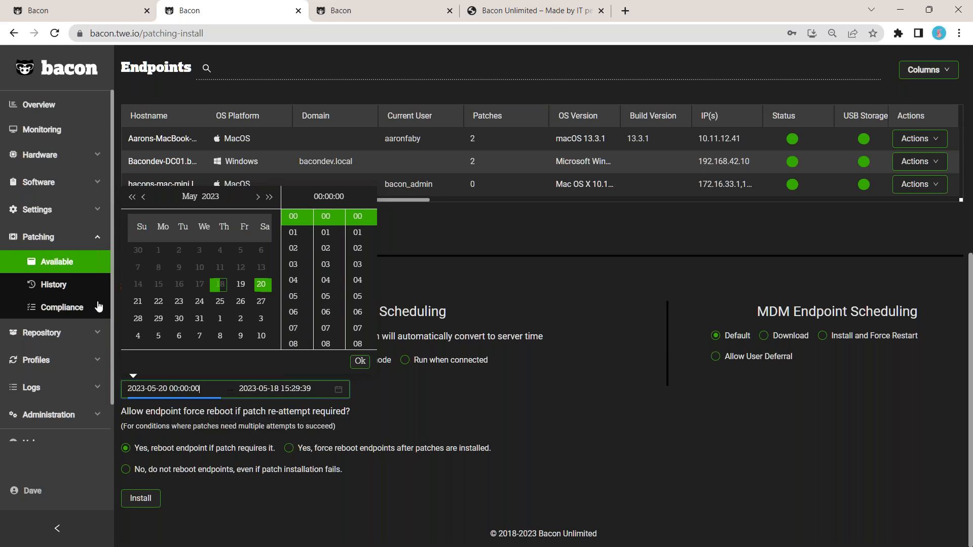
{"action": "left_click", "coordinate": [142, 303]}
{"action": "left_click", "coordinate": [261, 284]}
{"action": "left_click", "coordinate": [361, 362]}
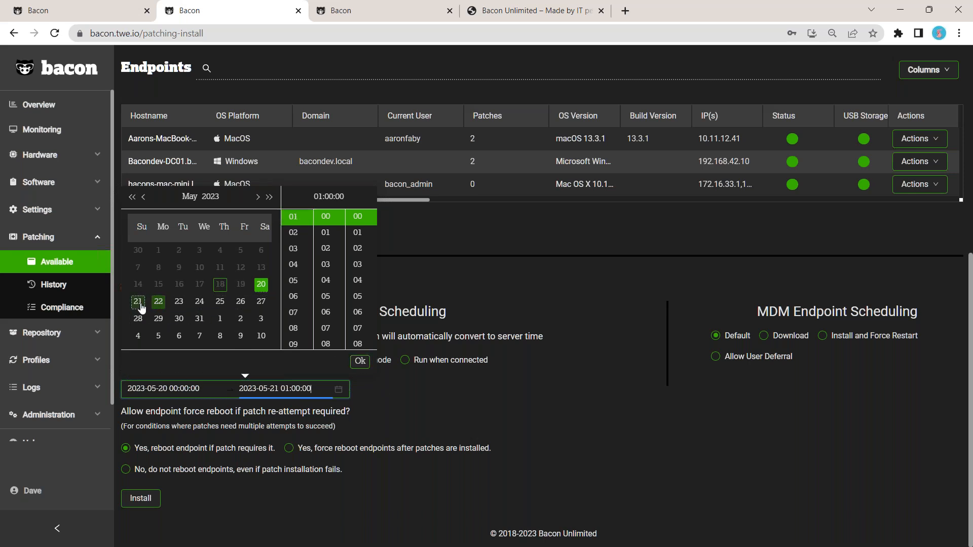
{"action": "left_click", "coordinate": [158, 301]}
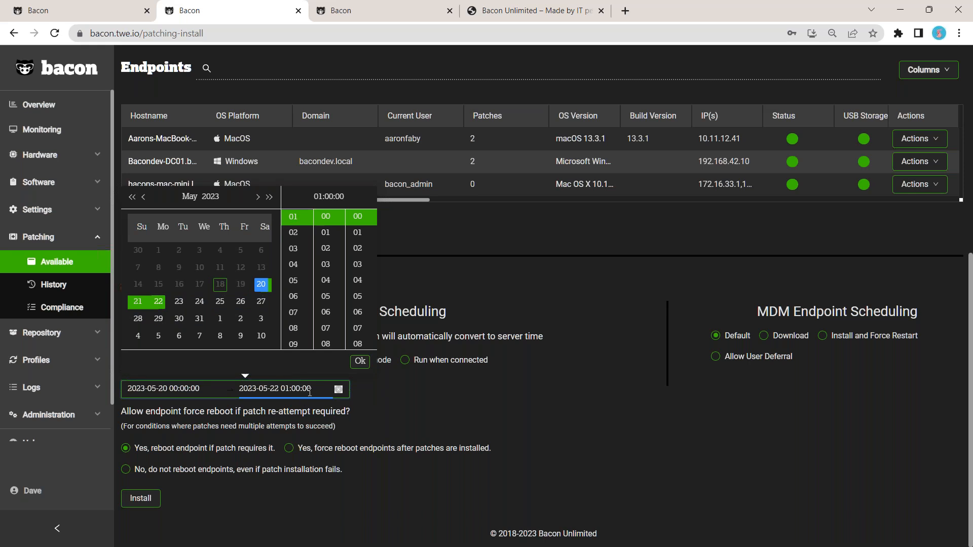
{"action": "left_click_drag", "start_coordinate": [314, 389], "coordinate": [281, 389]}
{"action": "key", "text": "ctrl+v"}
{"action": "left_click", "coordinate": [355, 361]}
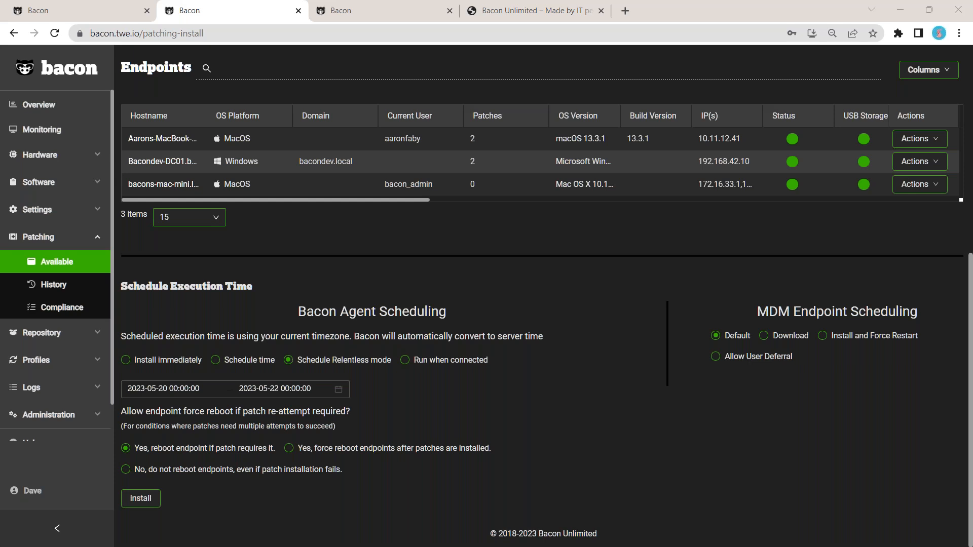
Step: Open the fourth endpoint's available patches and review the action options for its patch
{"action": "left_click", "coordinate": [198, 542]}
{"action": "left_click", "coordinate": [78, 160]}
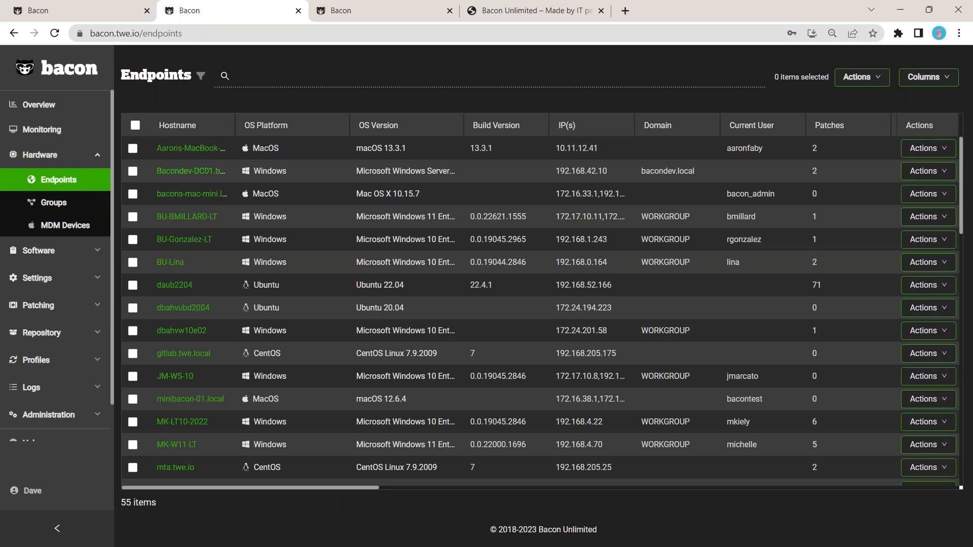
{"action": "left_click", "coordinate": [206, 218]}
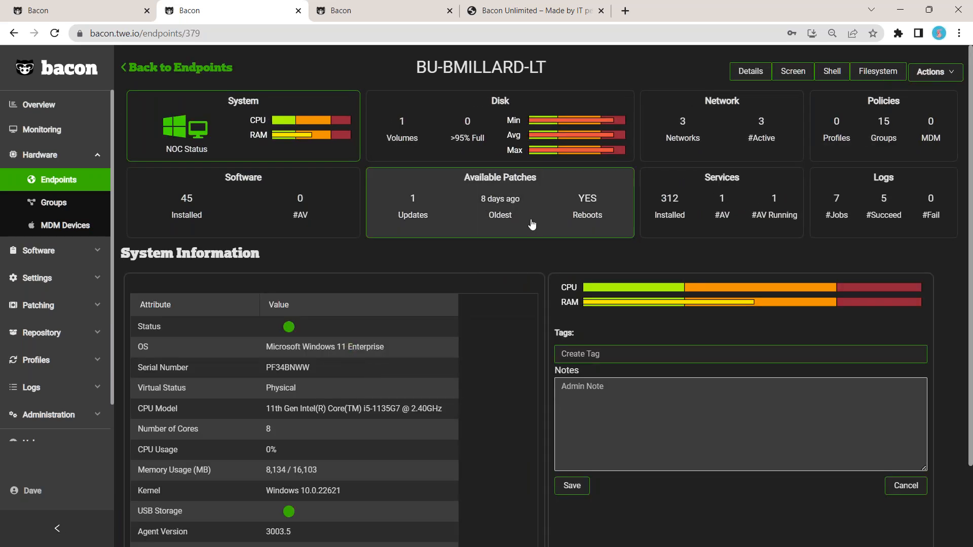
{"action": "left_click", "coordinate": [534, 213]}
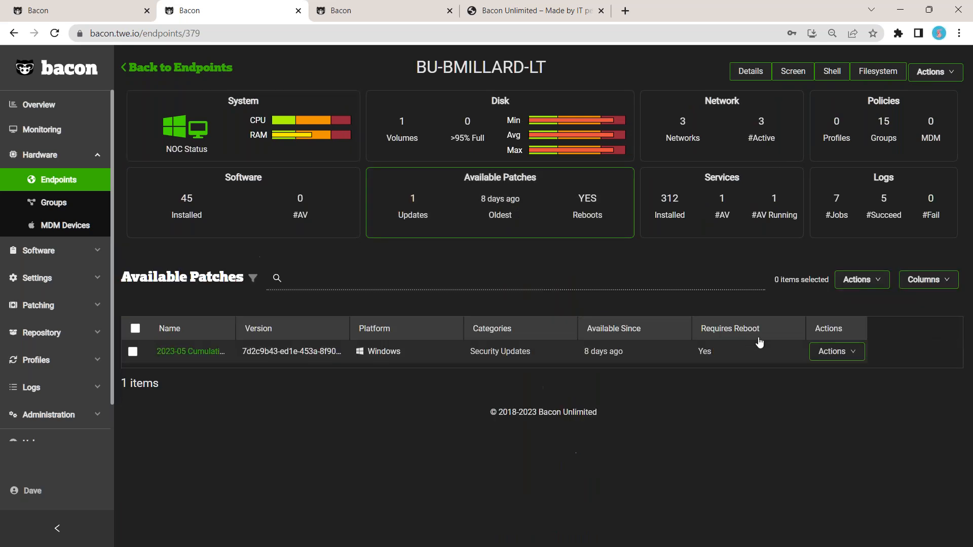
{"action": "left_click", "coordinate": [843, 358]}
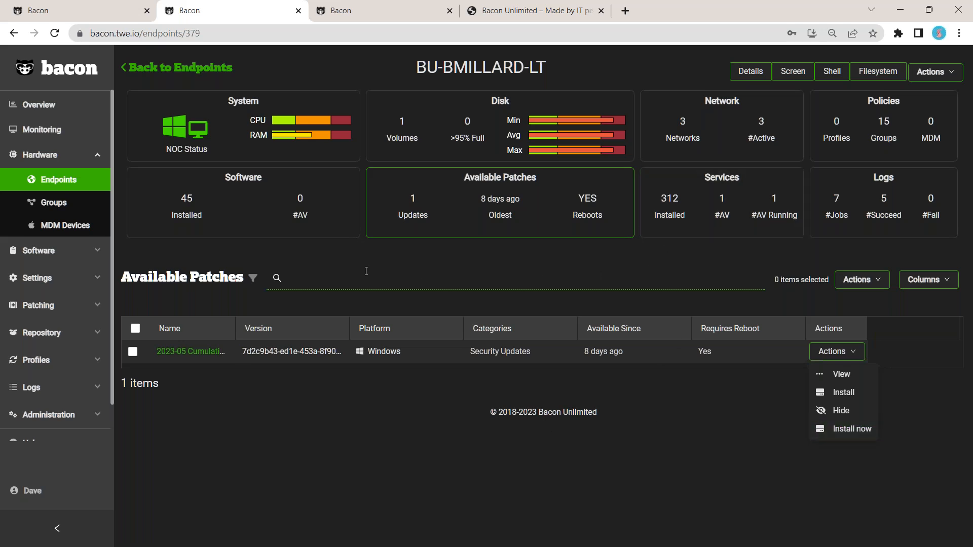
{"action": "left_click", "coordinate": [253, 251]}
Step: Open the Available patches list under Patching
{"action": "left_click", "coordinate": [48, 305]}
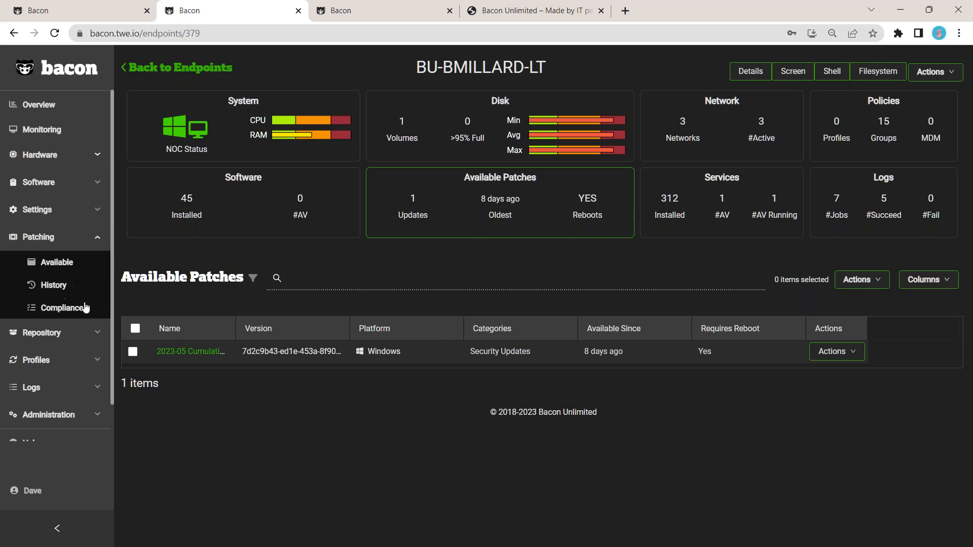
{"action": "left_click", "coordinate": [50, 268]}
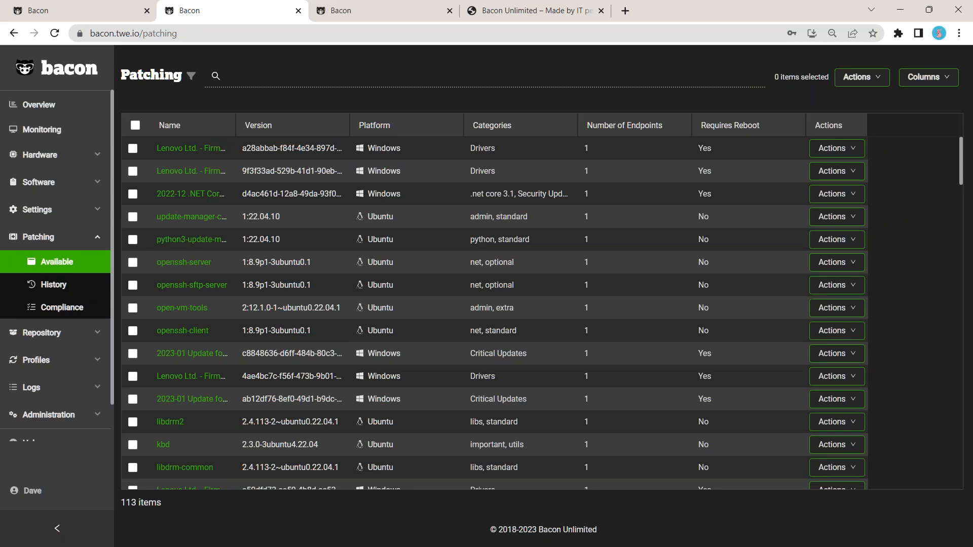
Step: Widen the Name column of the available patches list and open its filter bar
{"action": "left_click_drag", "start_coordinate": [235, 129], "coordinate": [318, 134]}
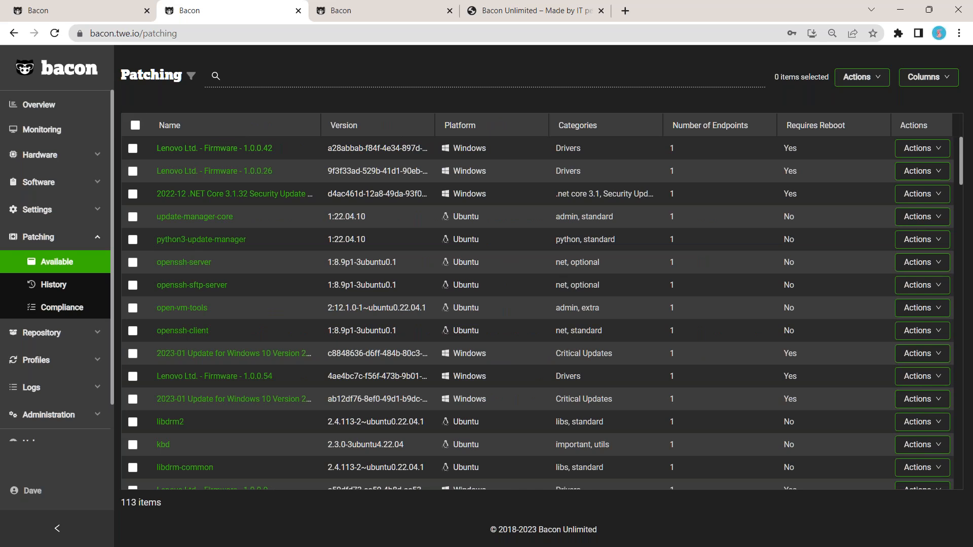
{"action": "left_click", "coordinate": [191, 76]}
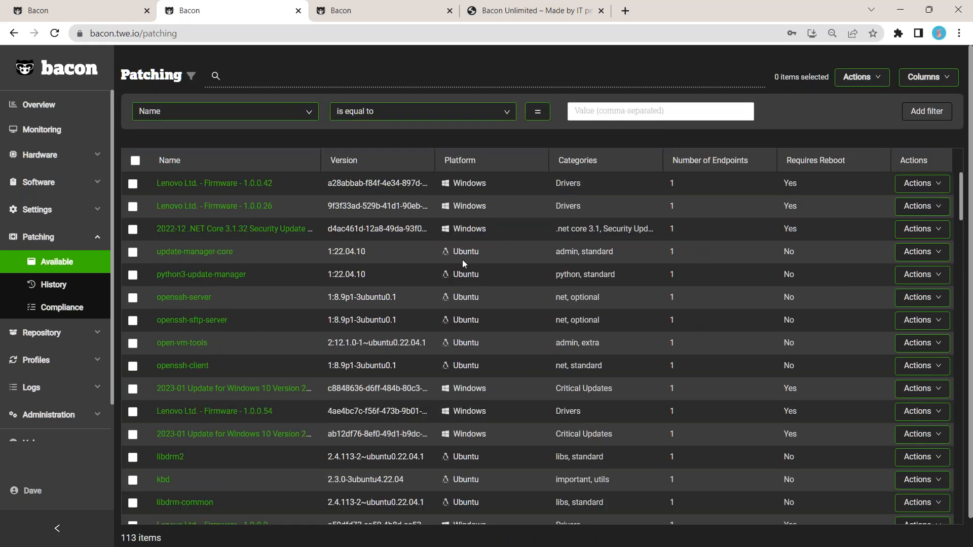
{"action": "scroll", "coordinate": [420, 314], "scroll_direction": "down", "scroll_amount": 3}
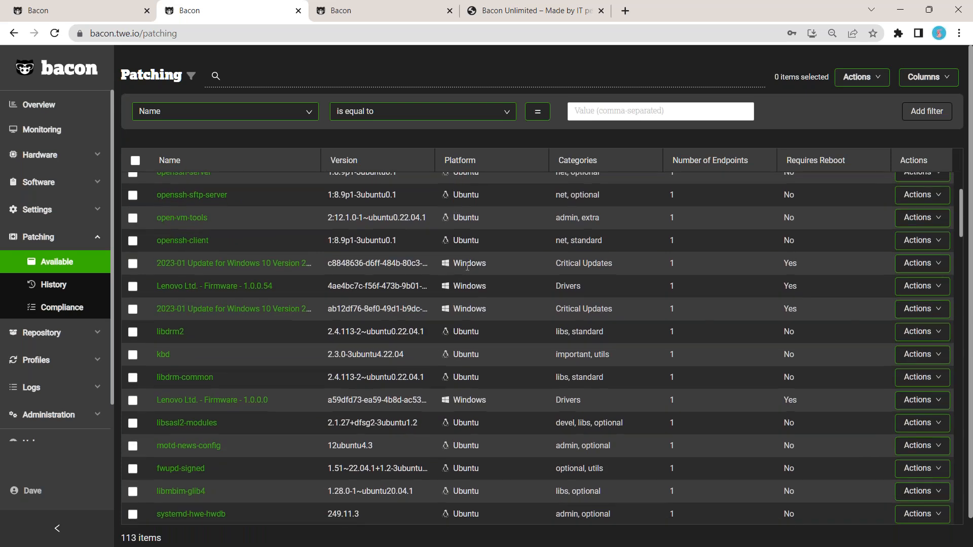
{"action": "scroll", "coordinate": [506, 431], "scroll_direction": "down", "scroll_amount": 5}
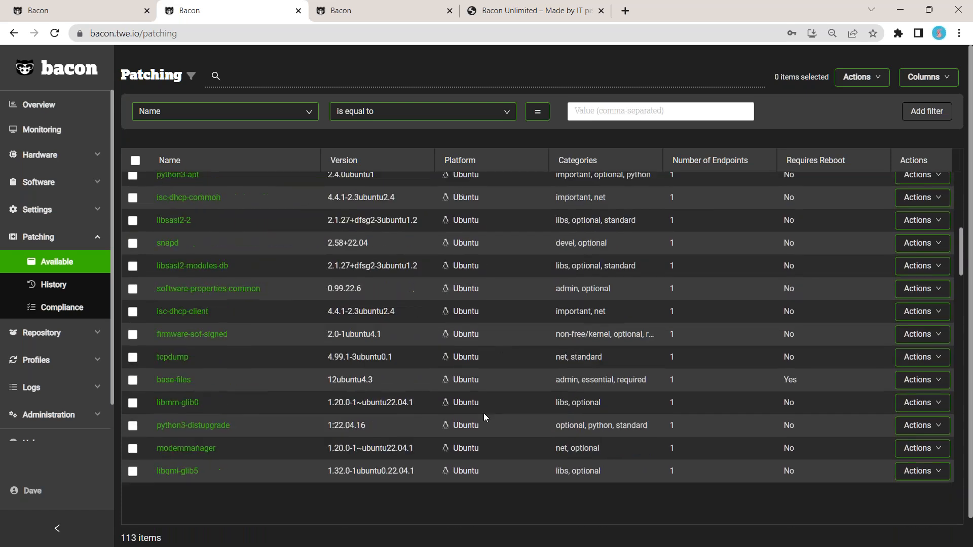
{"action": "scroll", "coordinate": [490, 430], "scroll_direction": "down", "scroll_amount": 1}
{"action": "scroll", "coordinate": [490, 431], "scroll_direction": "up", "scroll_amount": 15}
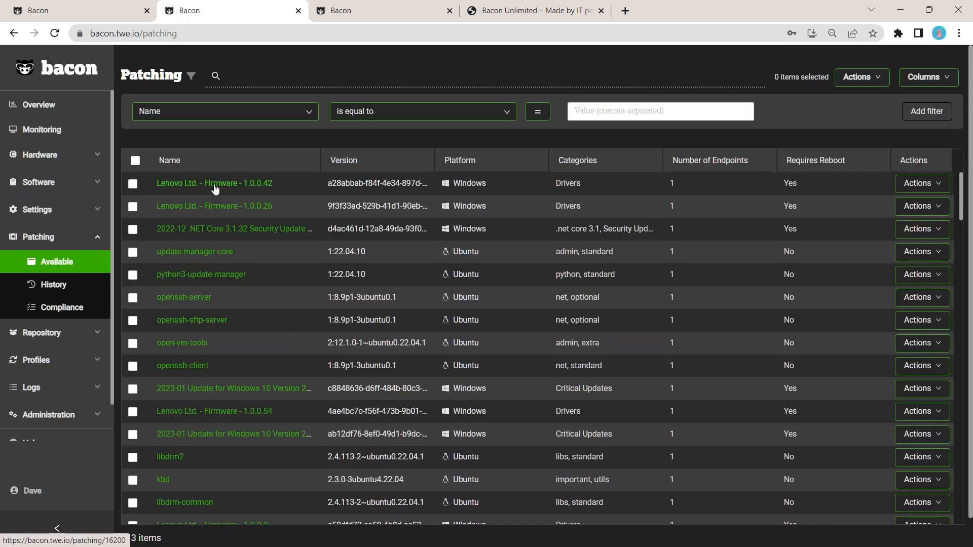
Step: Open the Lenovo Ltd. - Firmware - 1.0.0.42 patch details, review its version, category, description and reboot requirement, then go back
{"action": "left_click", "coordinate": [215, 185]}
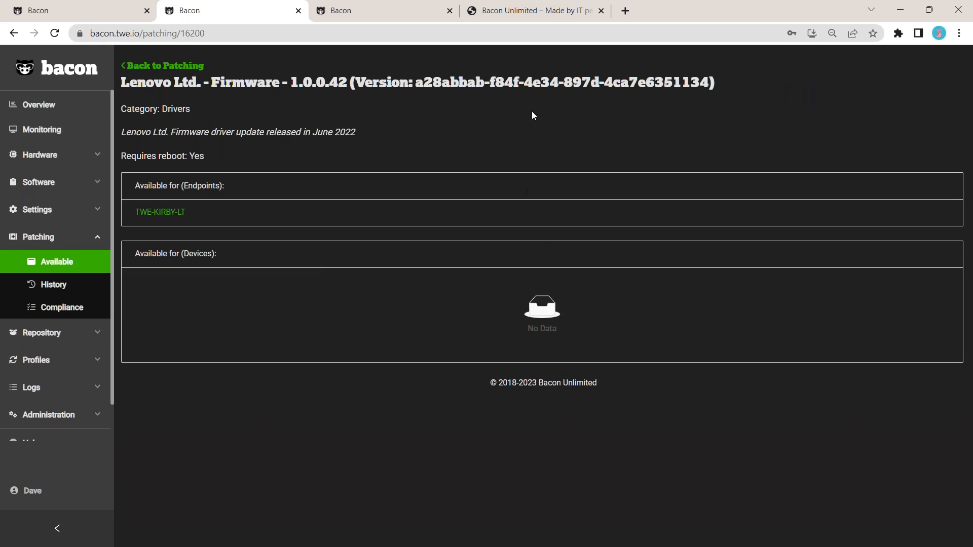
{"action": "left_click_drag", "start_coordinate": [424, 82], "coordinate": [714, 83]}
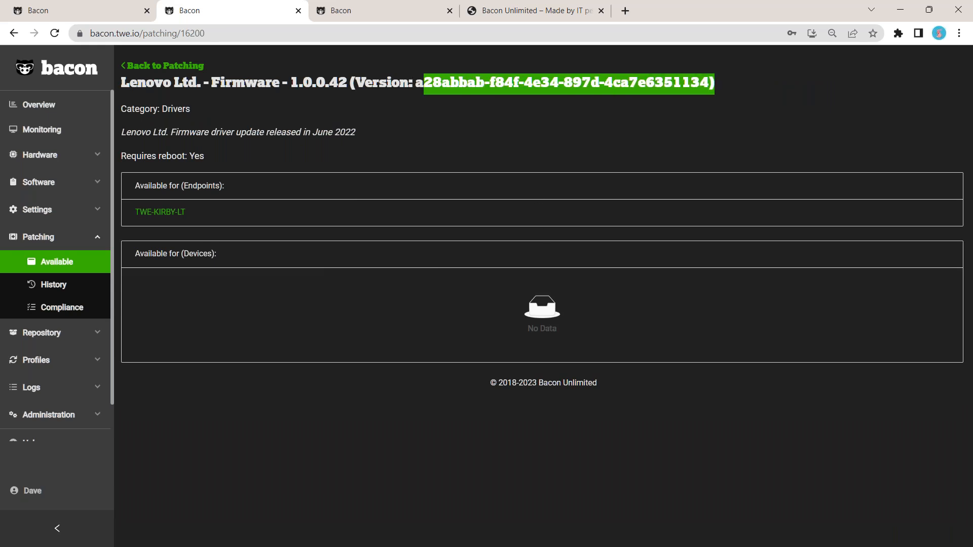
{"action": "left_click_drag", "start_coordinate": [194, 110], "coordinate": [163, 108]}
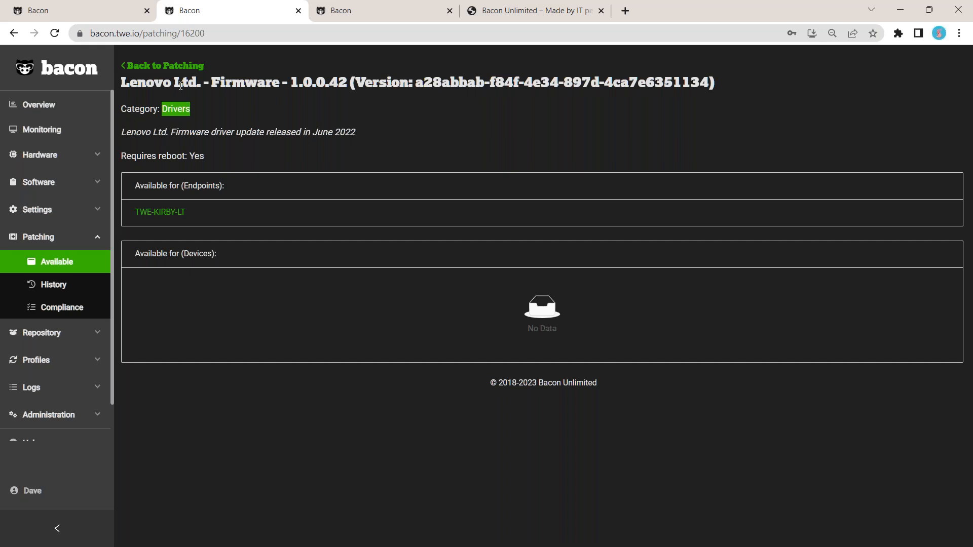
{"action": "triple_click", "coordinate": [242, 132]}
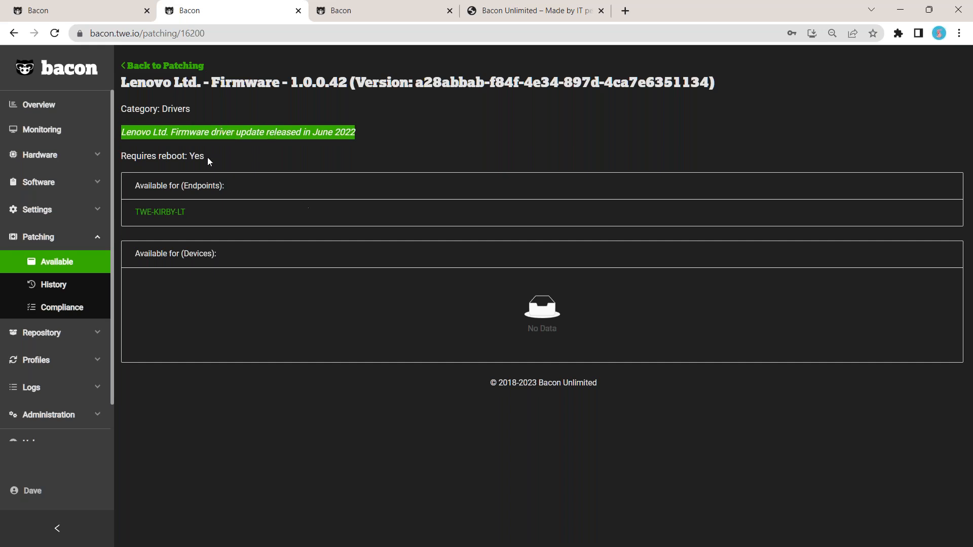
{"action": "left_click_drag", "start_coordinate": [208, 158], "coordinate": [189, 157]}
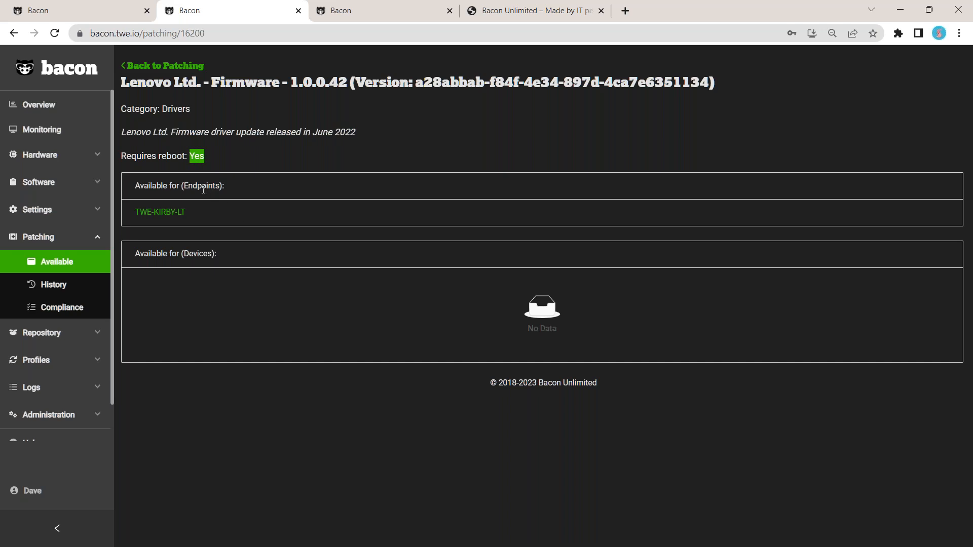
{"action": "left_click", "coordinate": [182, 66]}
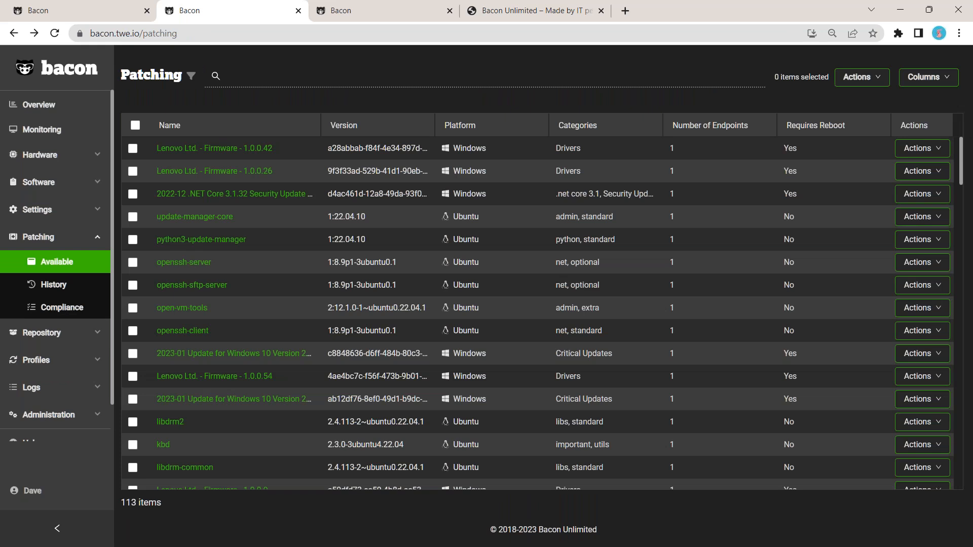
Step: Select the Lenovo Ltd. - Firmware - 1.0.0.42 patch, open its Install page, and return to Patching
{"action": "left_click", "coordinate": [133, 148]}
{"action": "left_click", "coordinate": [920, 148]}
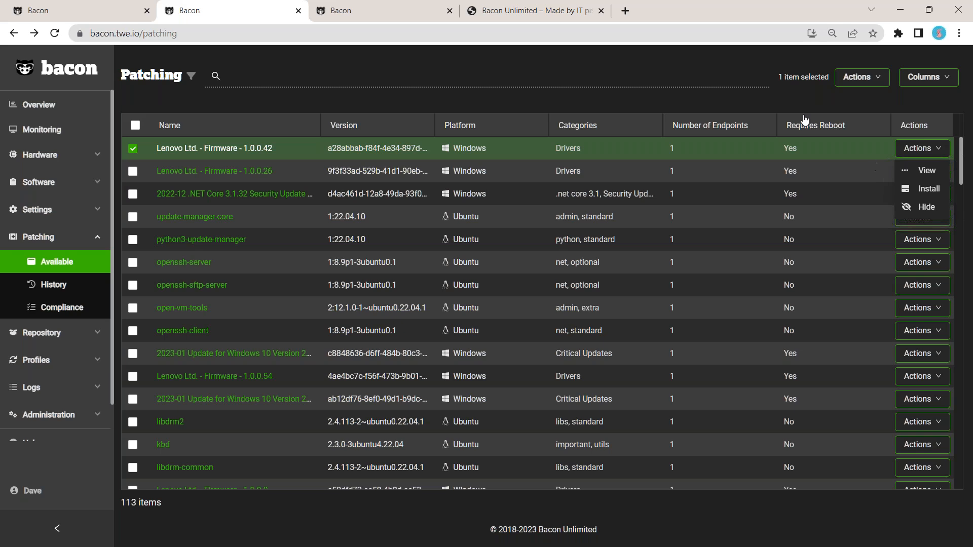
{"action": "left_click", "coordinate": [929, 191]}
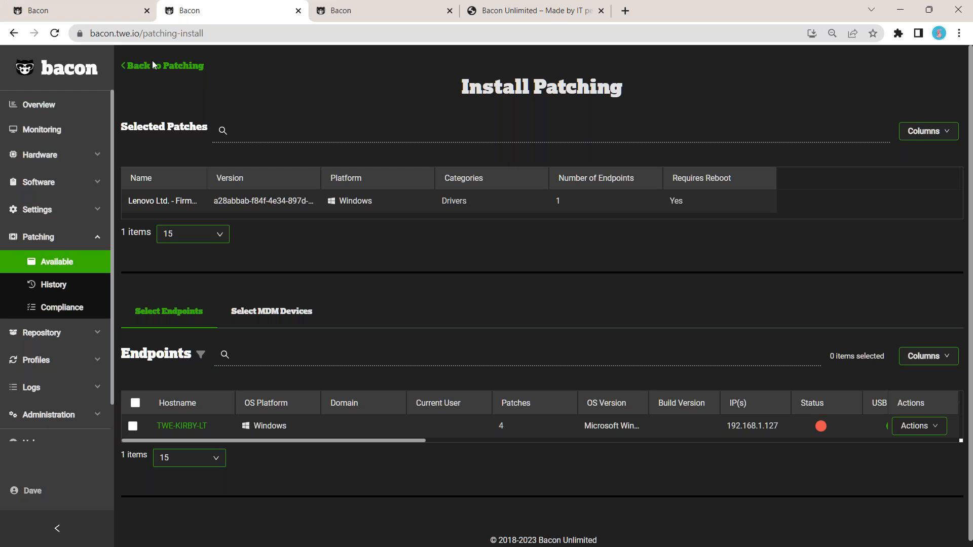
{"action": "left_click", "coordinate": [166, 66]}
Step: Select all available patches, open Install for them, and review the selected patches and target endpoints
{"action": "left_click", "coordinate": [135, 125]}
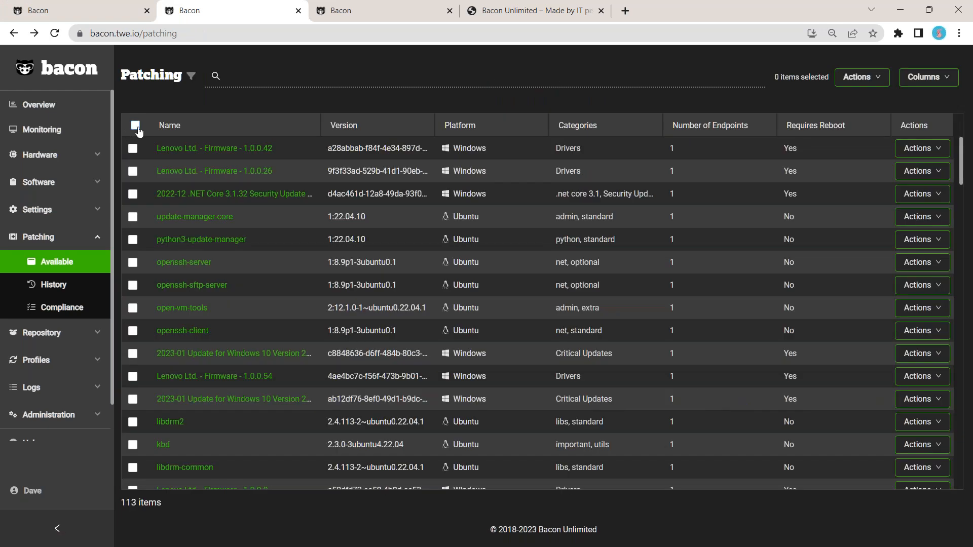
{"action": "left_click", "coordinate": [861, 77]}
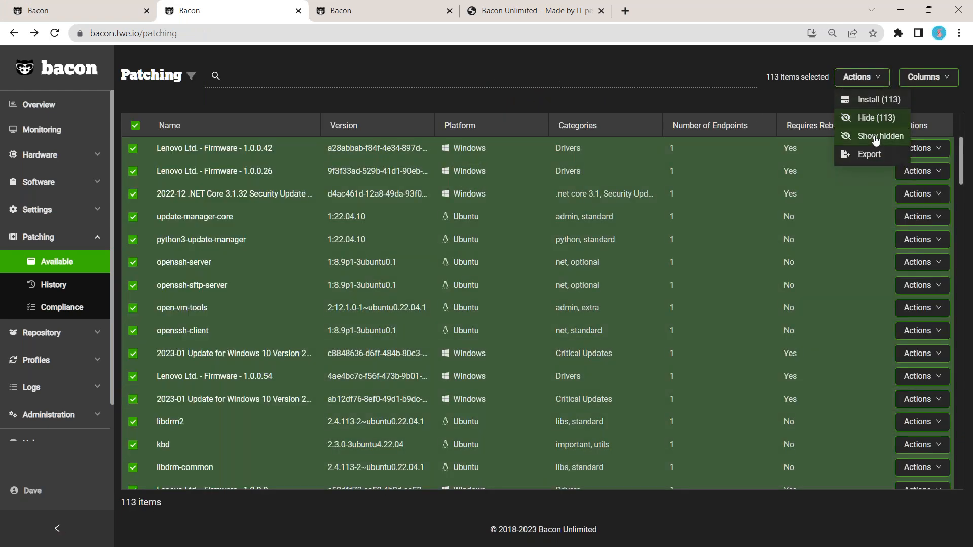
{"action": "left_click", "coordinate": [868, 101]}
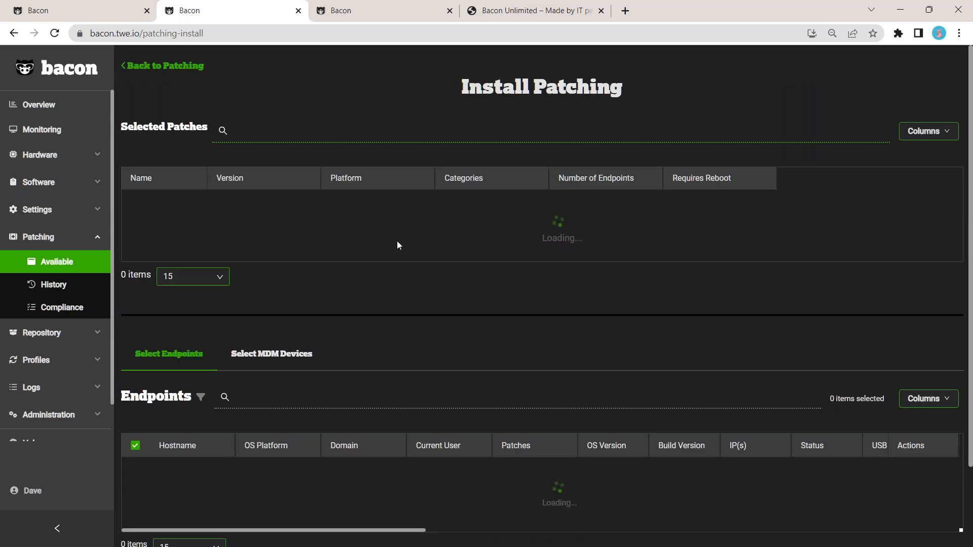
{"action": "scroll", "coordinate": [385, 251], "scroll_direction": "down", "scroll_amount": 15}
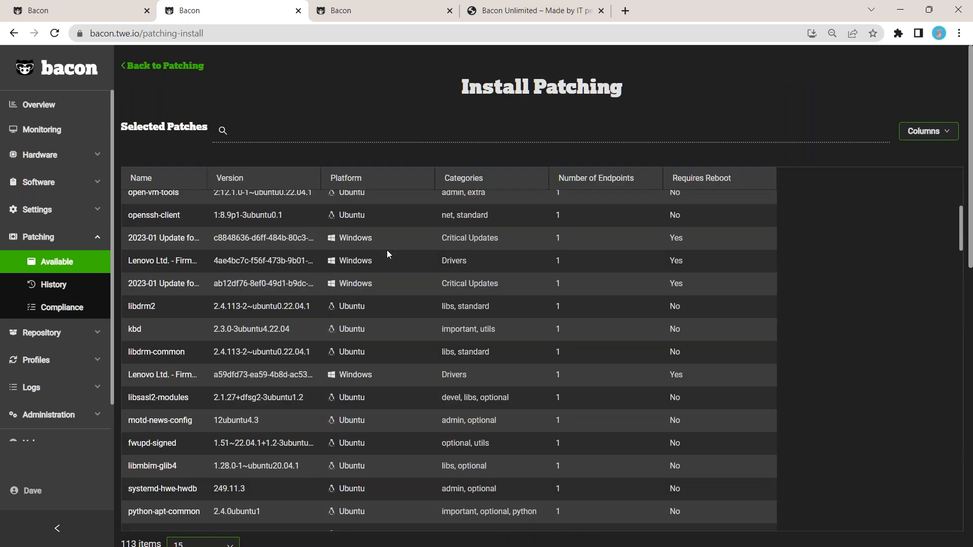
{"action": "scroll", "coordinate": [543, 343], "scroll_direction": "down", "scroll_amount": 15}
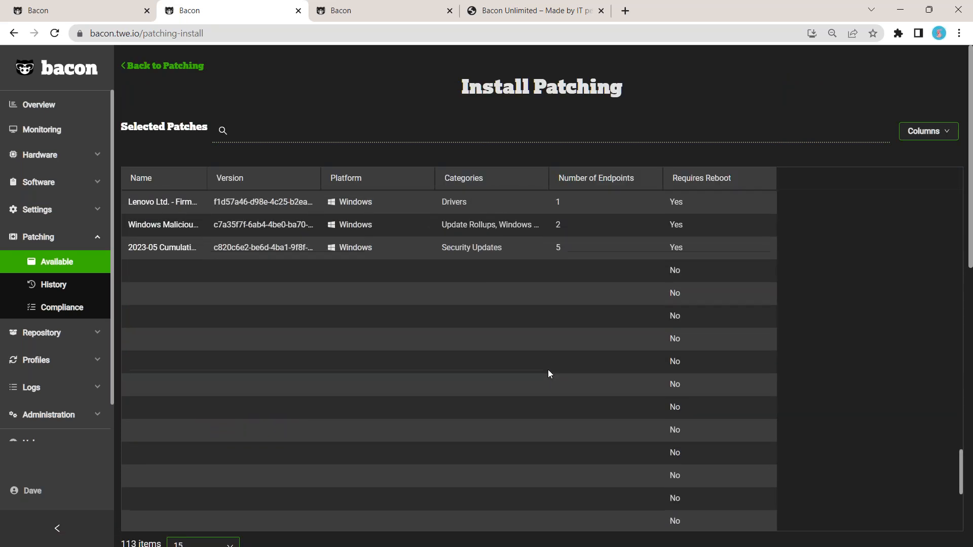
{"action": "scroll", "coordinate": [549, 372], "scroll_direction": "down", "scroll_amount": 9}
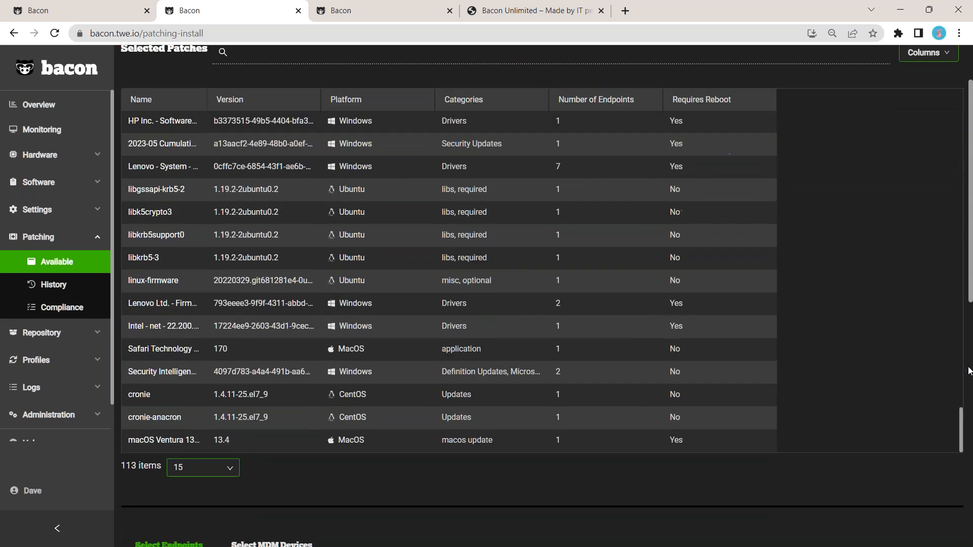
{"action": "scroll", "coordinate": [582, 355], "scroll_direction": "down", "scroll_amount": 5}
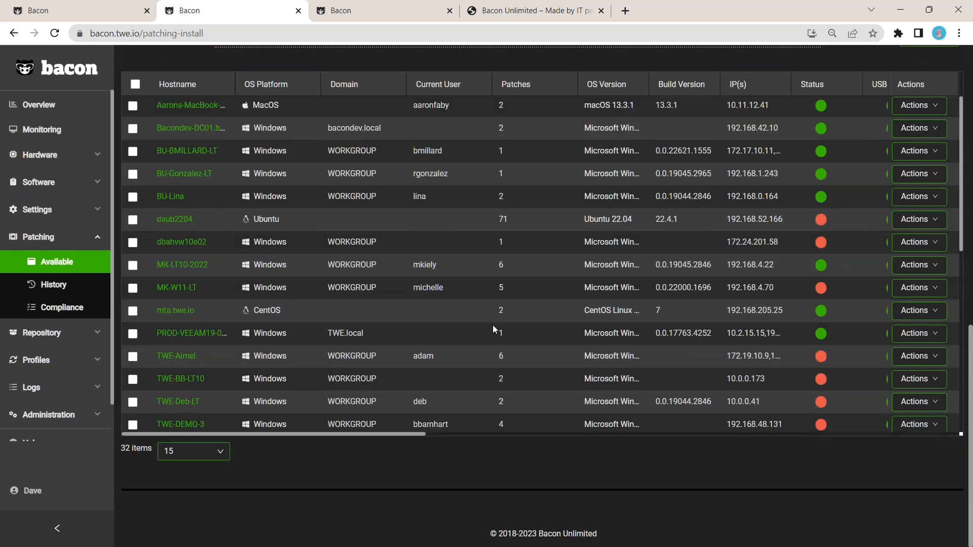
{"action": "scroll", "coordinate": [503, 202], "scroll_direction": "down", "scroll_amount": 7}
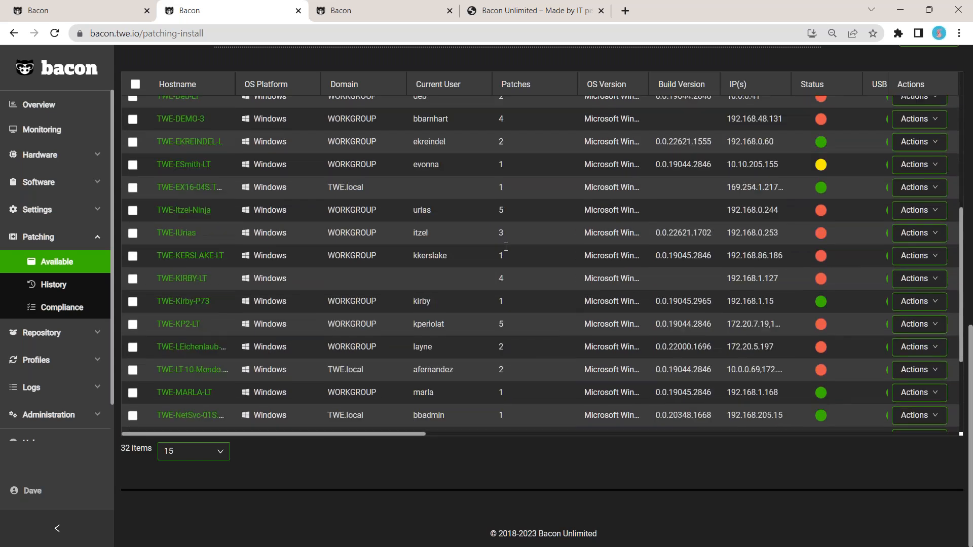
{"action": "scroll", "coordinate": [417, 458], "scroll_direction": "up", "scroll_amount": 6}
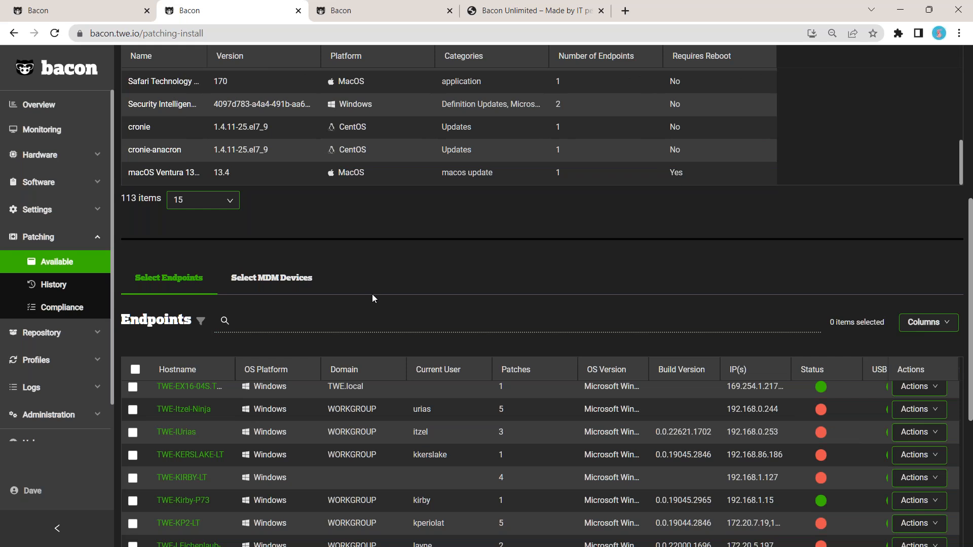
{"action": "scroll", "coordinate": [373, 298], "scroll_direction": "up", "scroll_amount": 6}
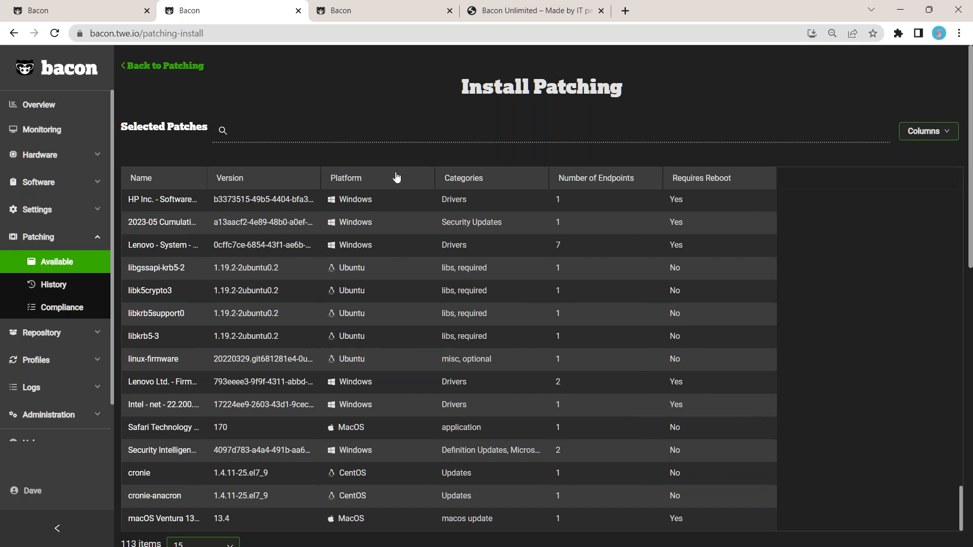
Step: Open the States list under Profiles and show its filter bar
{"action": "left_click", "coordinate": [72, 342]}
{"action": "left_click", "coordinate": [84, 338]}
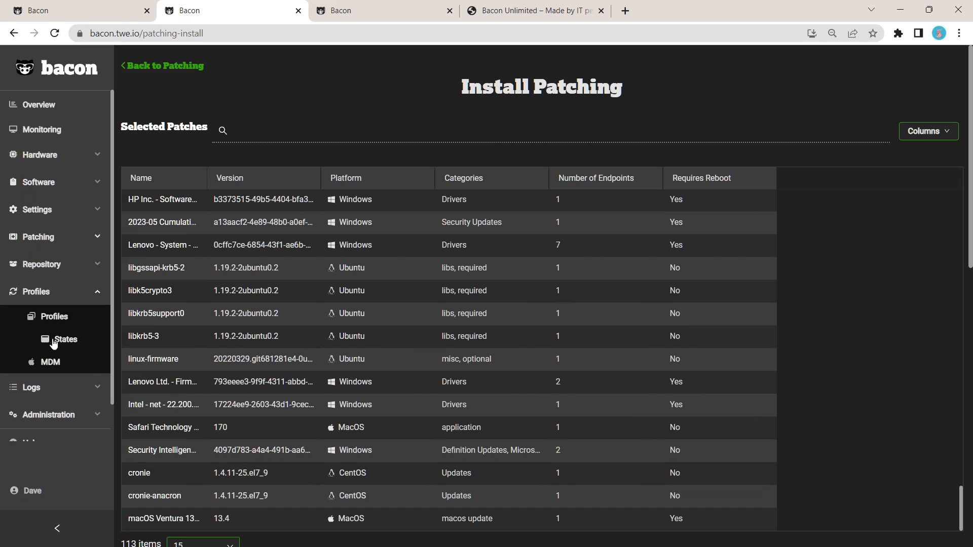
{"action": "left_click", "coordinate": [67, 340]}
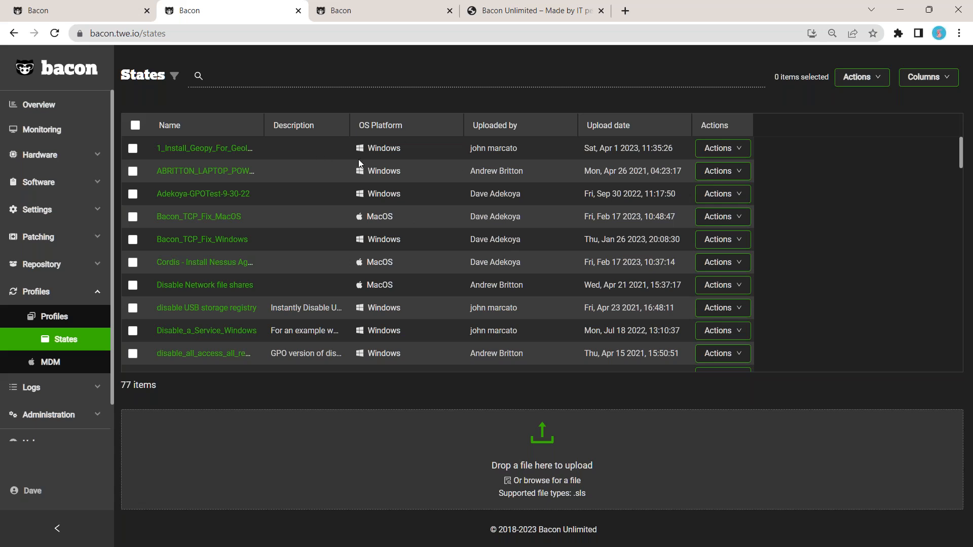
{"action": "left_click", "coordinate": [175, 76]}
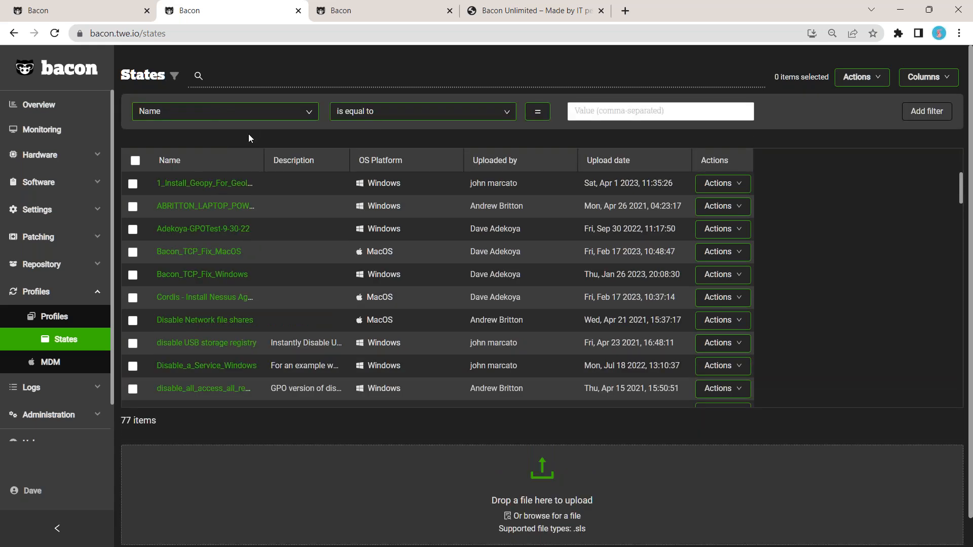
Step: Switch to the demo site tab and open the States list under Profiles
{"action": "key", "text": "ctrl+shift+Tab"}
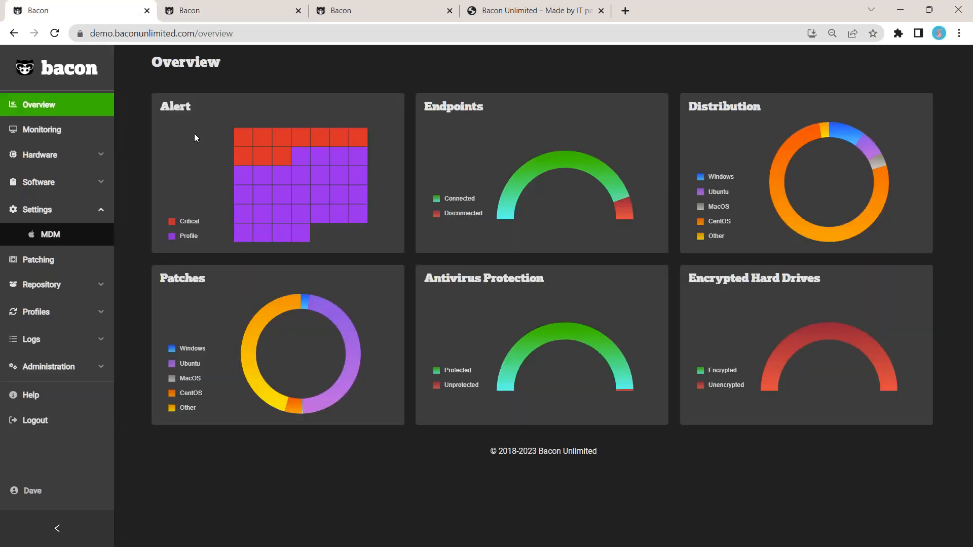
{"action": "left_click", "coordinate": [75, 312]}
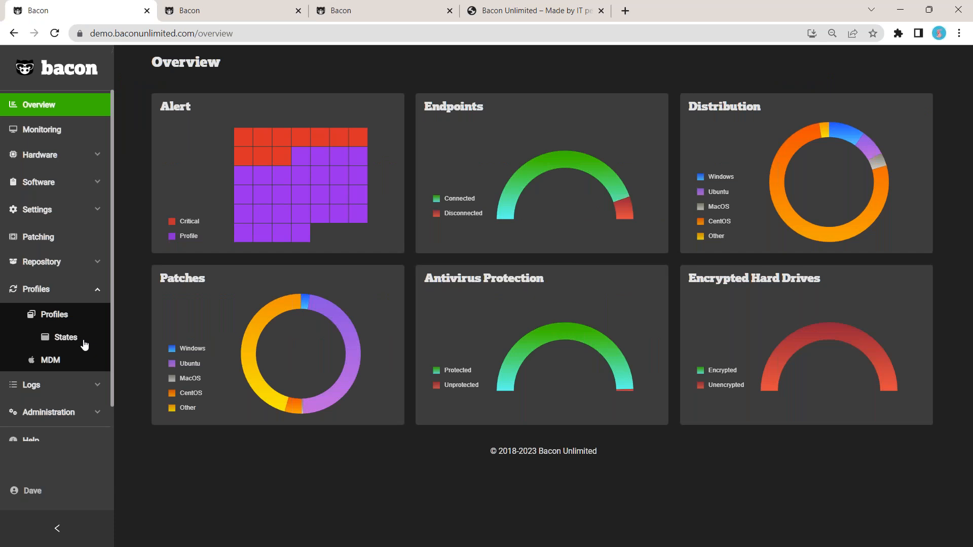
{"action": "left_click", "coordinate": [84, 345]}
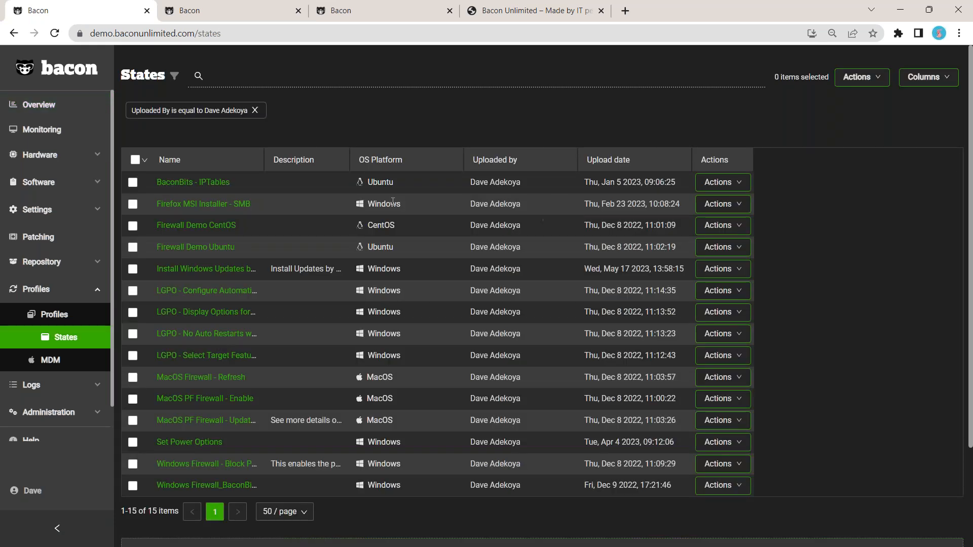
Step: Widen the Name column of the filtered States list
{"action": "scroll", "coordinate": [355, 182], "scroll_direction": "down", "scroll_amount": 2}
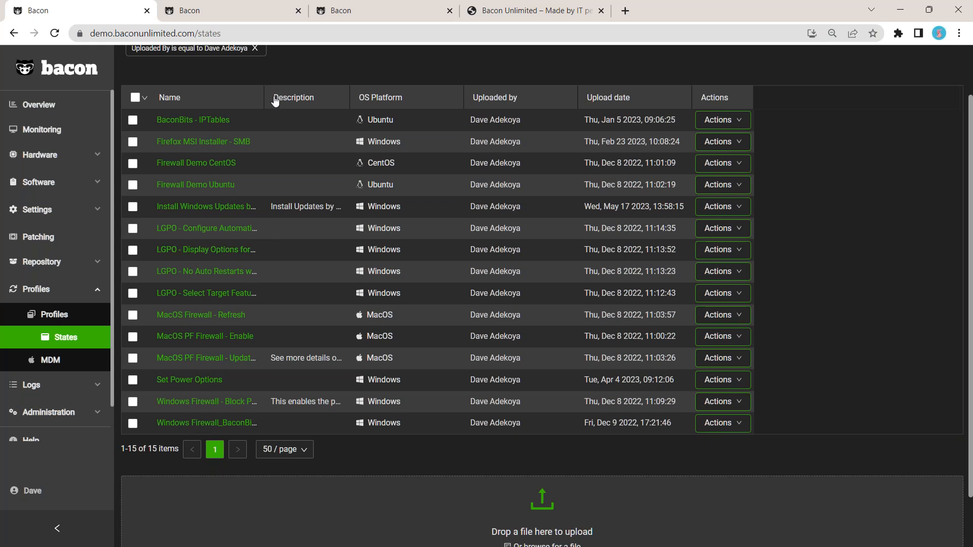
{"action": "left_click_drag", "start_coordinate": [264, 97], "coordinate": [378, 99]}
{"action": "scroll", "coordinate": [375, 109], "scroll_direction": "up", "scroll_amount": 1}
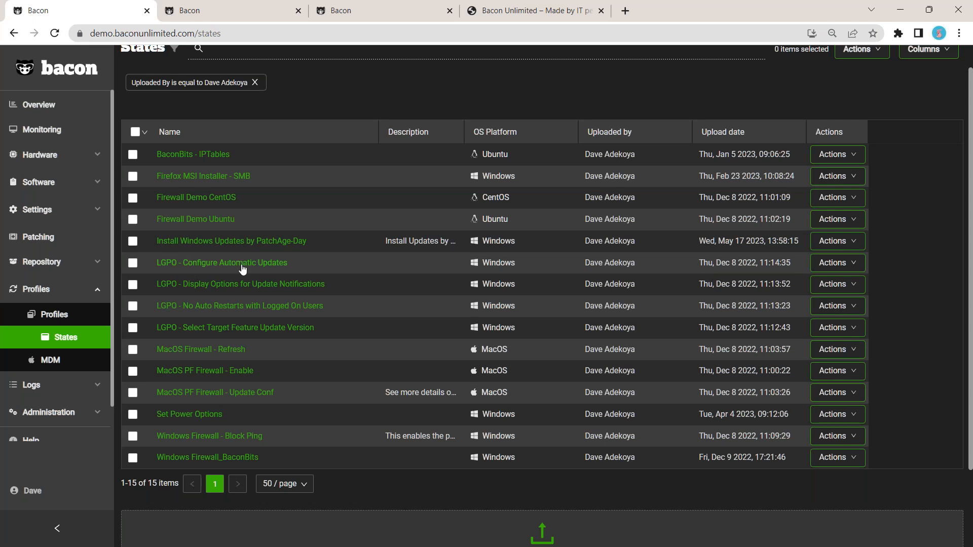
Step: Open the LGPO - Configure Automatic Updates state for editing, review its state code, and return to States
{"action": "left_click", "coordinate": [836, 263]}
{"action": "left_click", "coordinate": [841, 322]}
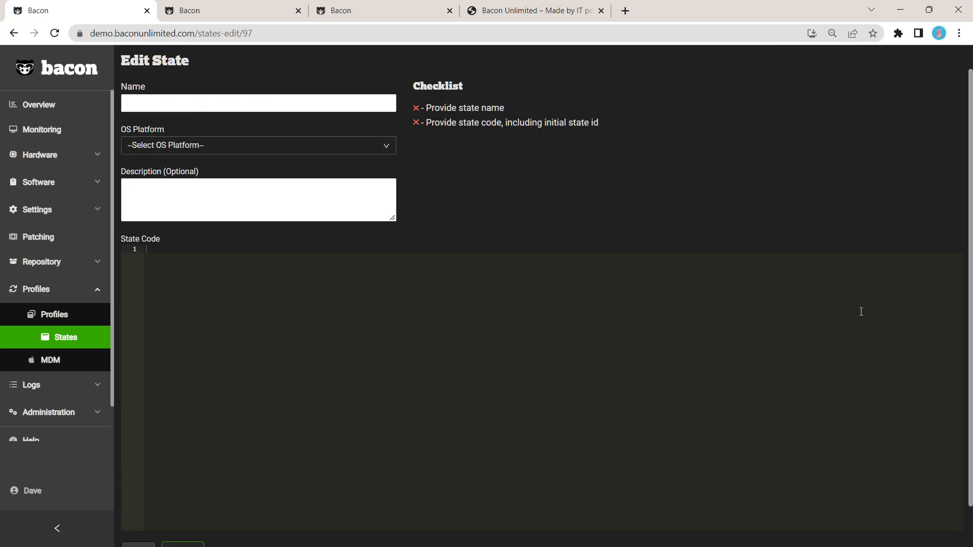
{"action": "scroll", "coordinate": [750, 161], "scroll_direction": "down", "scroll_amount": 2}
{"action": "scroll", "coordinate": [442, 288], "scroll_direction": "down", "scroll_amount": 4}
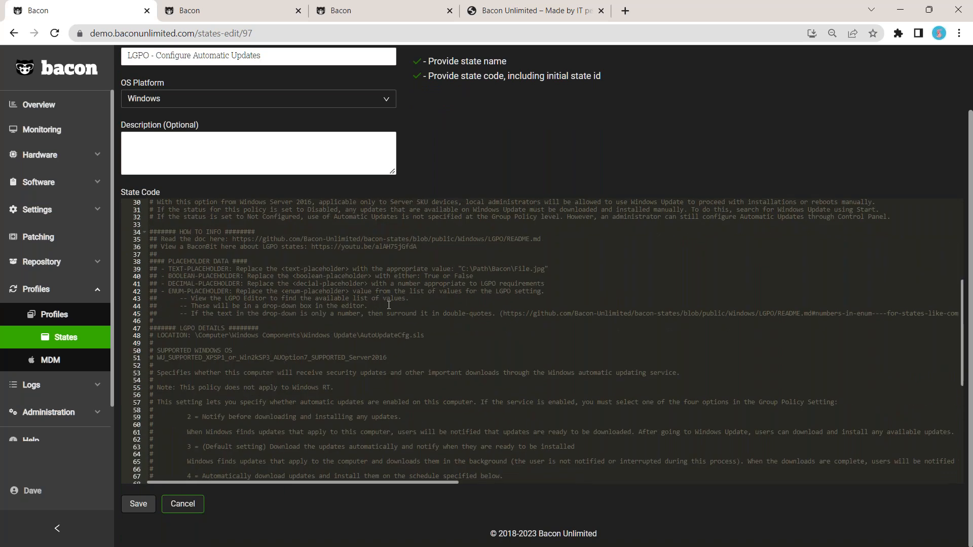
{"action": "scroll", "coordinate": [389, 304], "scroll_direction": "down", "scroll_amount": 5}
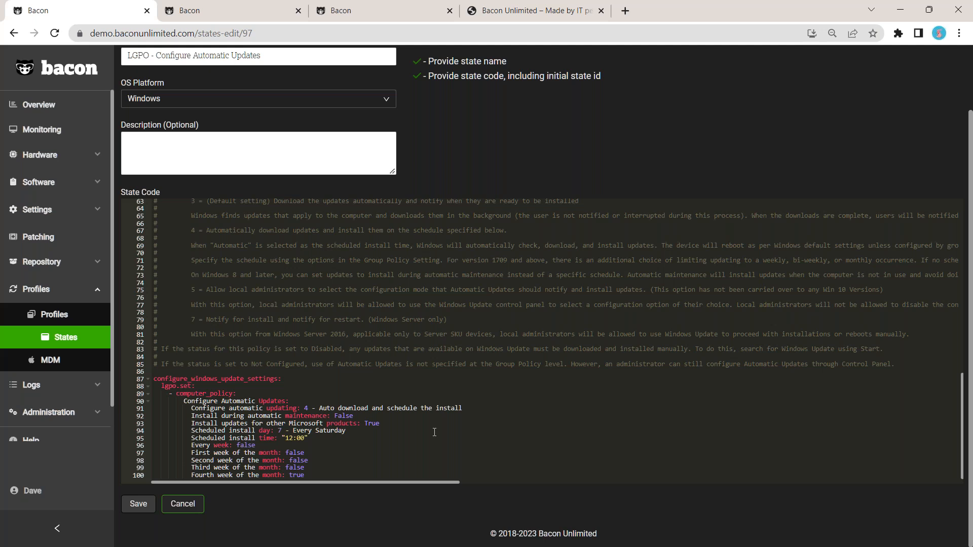
{"action": "left_click", "coordinate": [70, 336]}
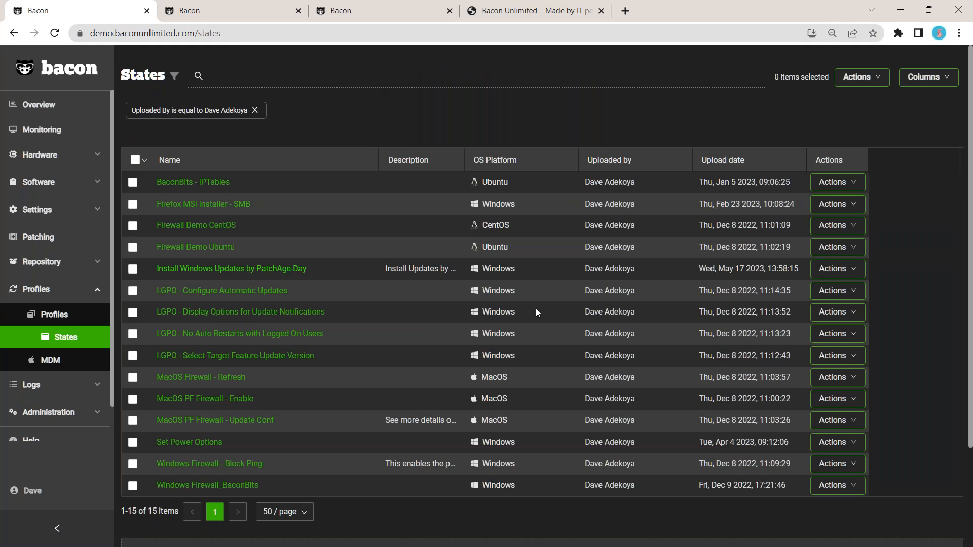
Step: Open the Install Windows Updates by PatchAge-Day state for editing to review its state code
{"action": "left_click", "coordinate": [837, 269]}
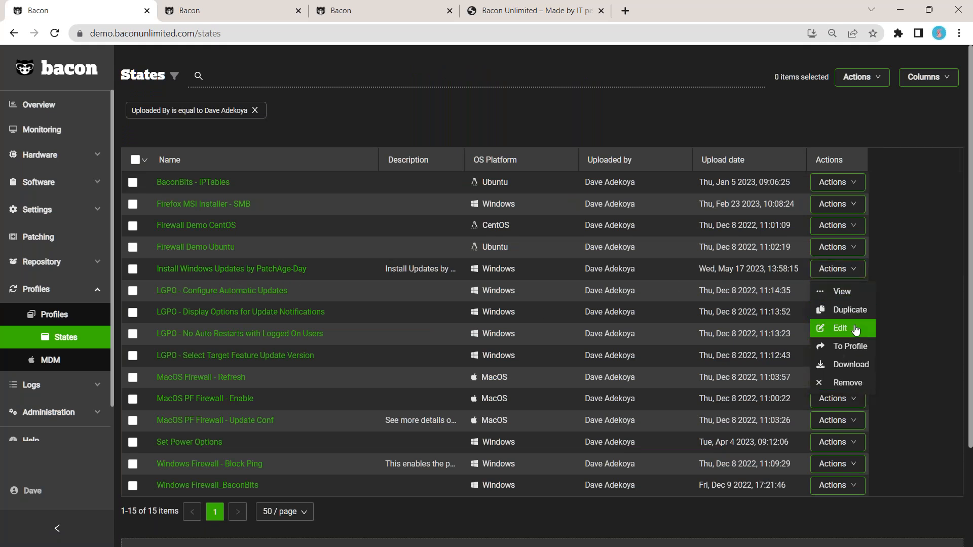
{"action": "left_click", "coordinate": [840, 329]}
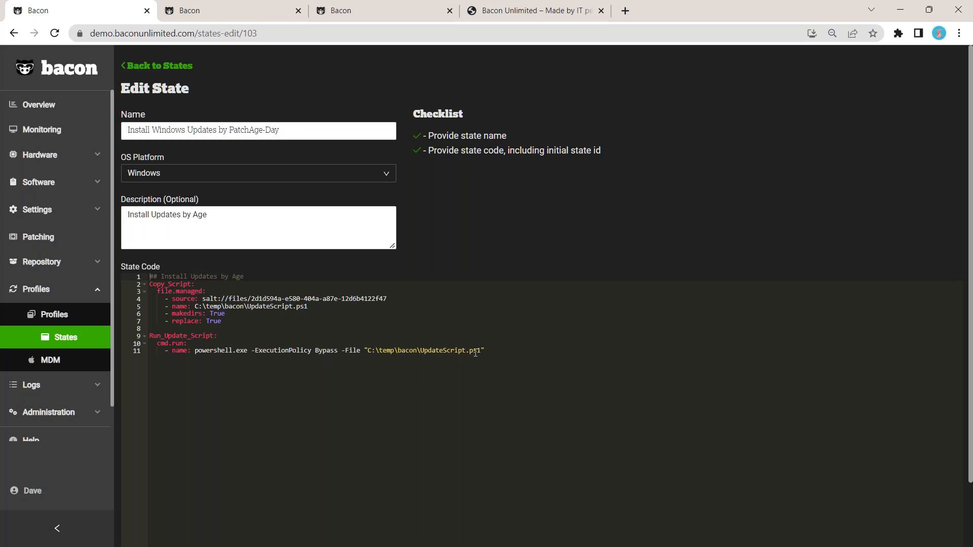
Step: Open the Demo-InstallWindowsUpdates.ps1 file from the repository's Files list for editing and read through its PowerShell script
{"action": "left_click", "coordinate": [81, 262]}
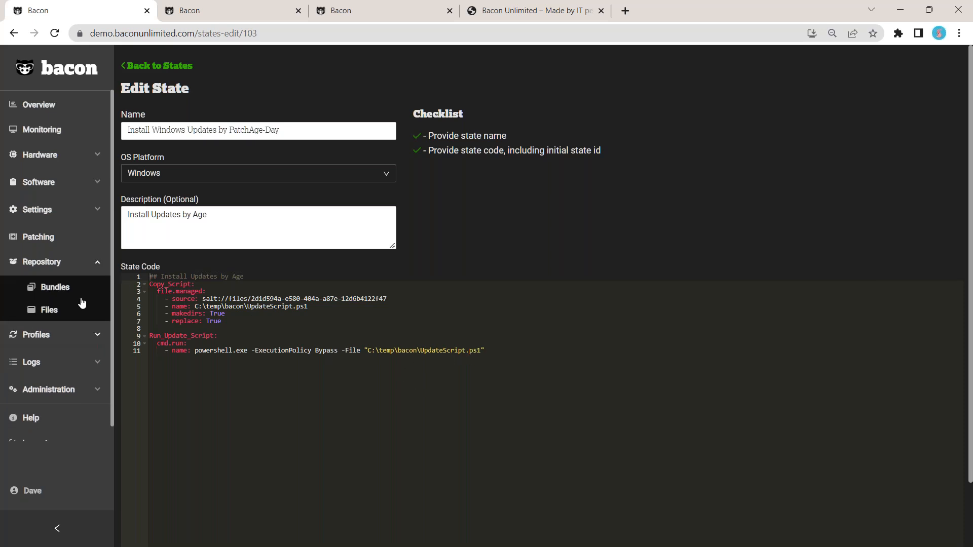
{"action": "left_click", "coordinate": [48, 311]}
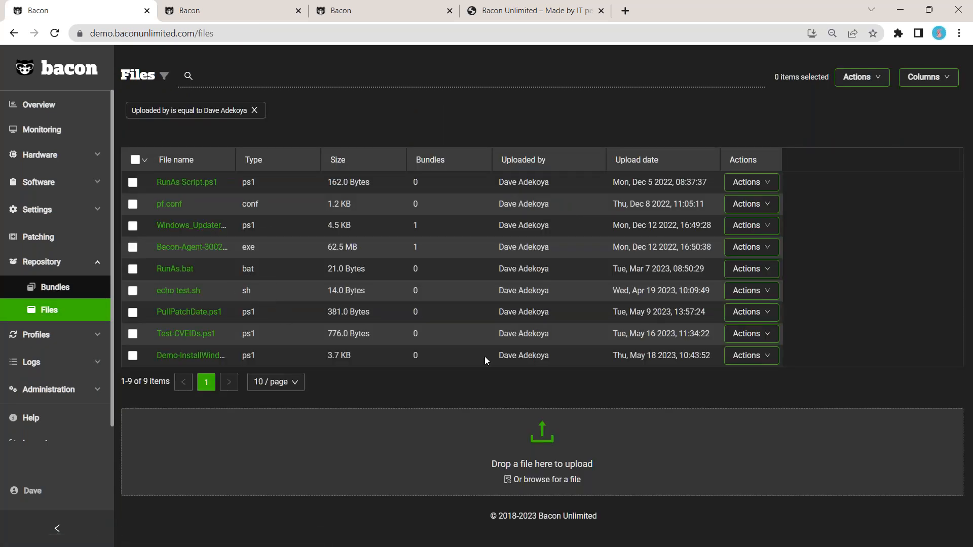
{"action": "left_click", "coordinate": [755, 358]}
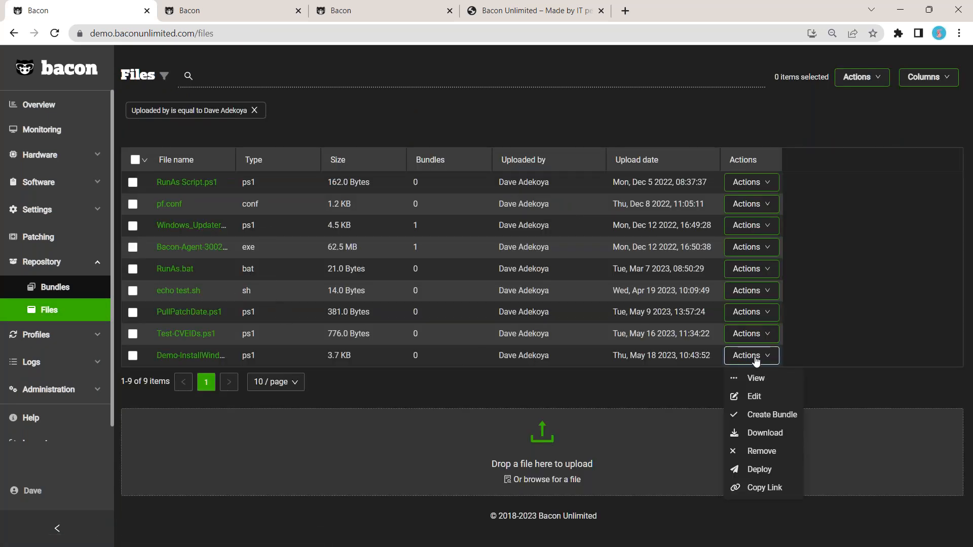
{"action": "left_click", "coordinate": [753, 396]}
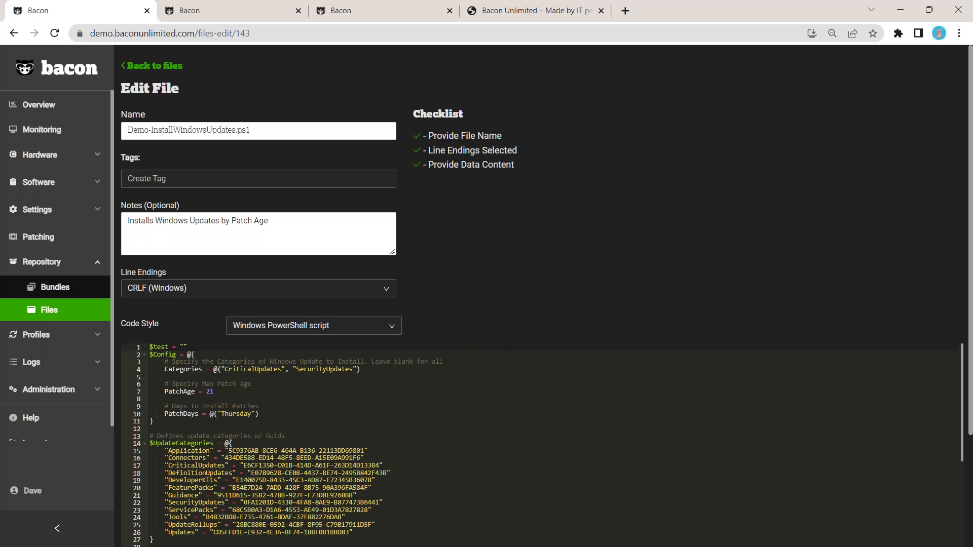
{"action": "scroll", "coordinate": [646, 276], "scroll_direction": "down", "scroll_amount": 3}
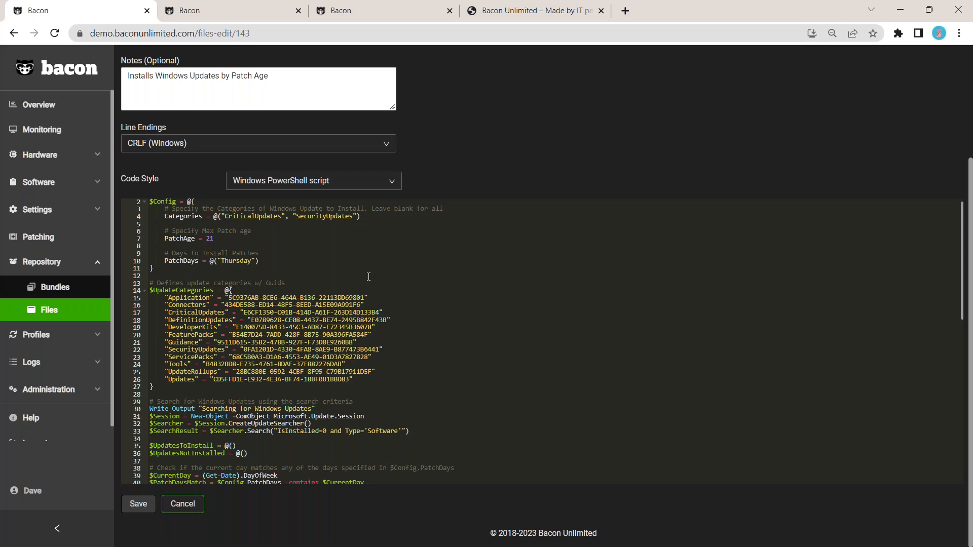
{"action": "scroll", "coordinate": [226, 305], "scroll_direction": "down", "scroll_amount": 5}
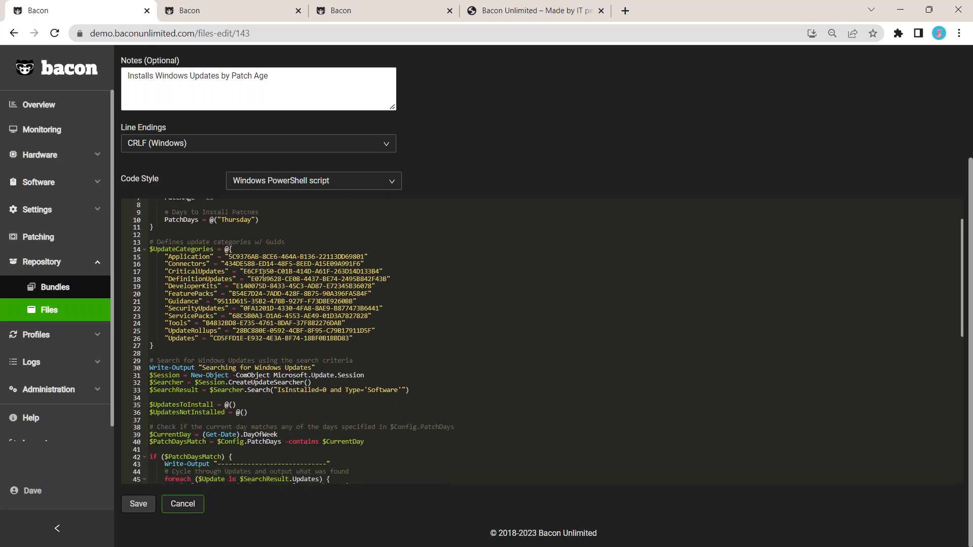
{"action": "scroll", "coordinate": [279, 234], "scroll_direction": "down", "scroll_amount": 5}
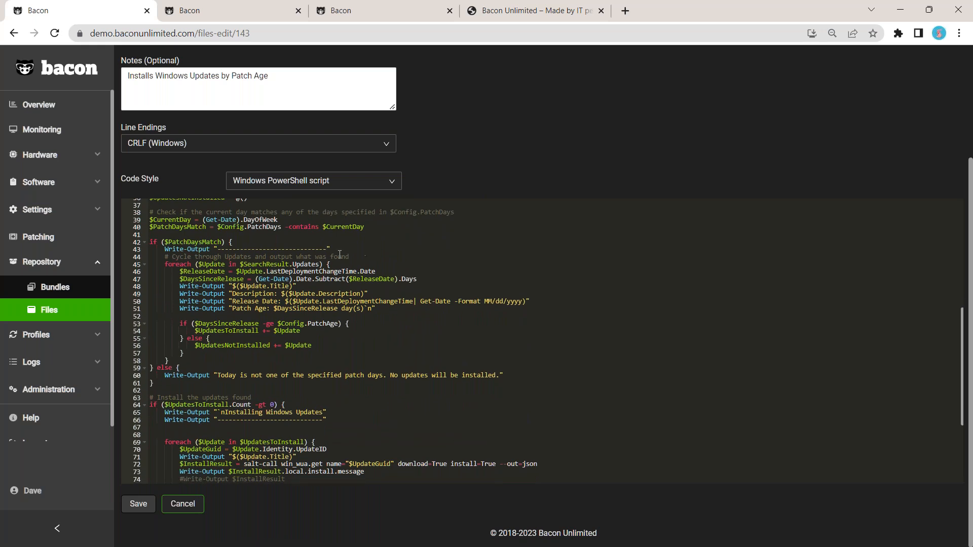
{"action": "scroll", "coordinate": [340, 254], "scroll_direction": "down", "scroll_amount": 3}
{"action": "scroll", "coordinate": [337, 259], "scroll_direction": "down", "scroll_amount": 4}
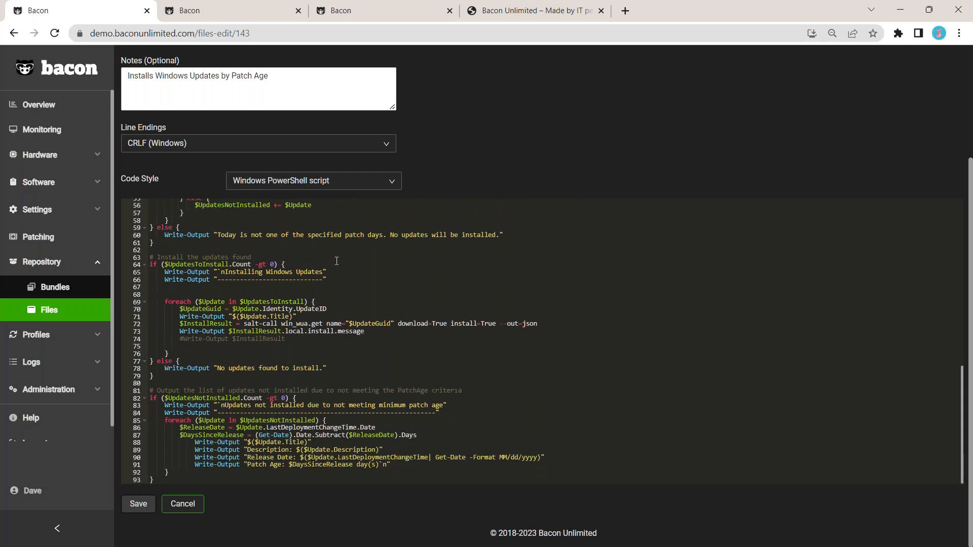
{"action": "scroll", "coordinate": [379, 310], "scroll_direction": "up", "scroll_amount": 2}
{"action": "scroll", "coordinate": [380, 310], "scroll_direction": "up", "scroll_amount": 15}
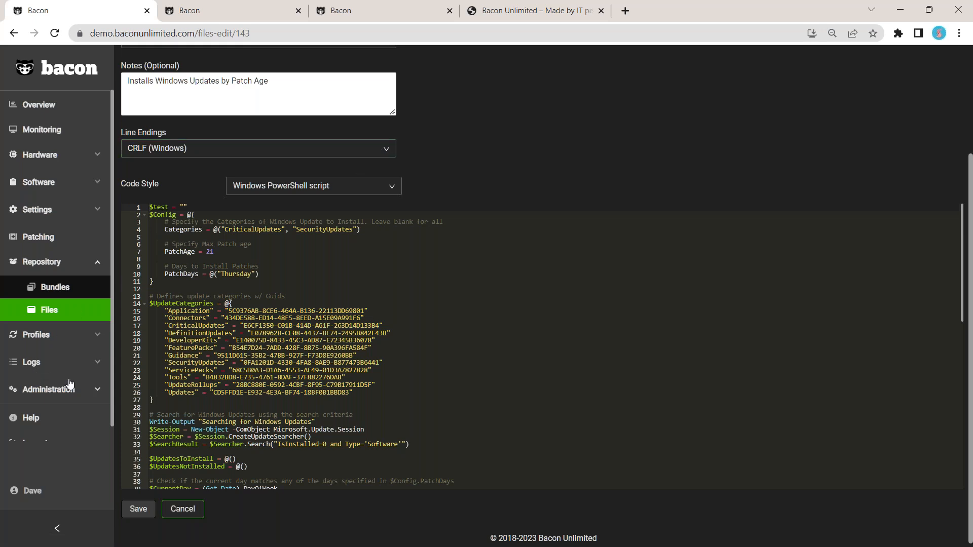
Step: Open job 101829 from the Jobs log and read through its task detail and task log
{"action": "left_click", "coordinate": [55, 367]}
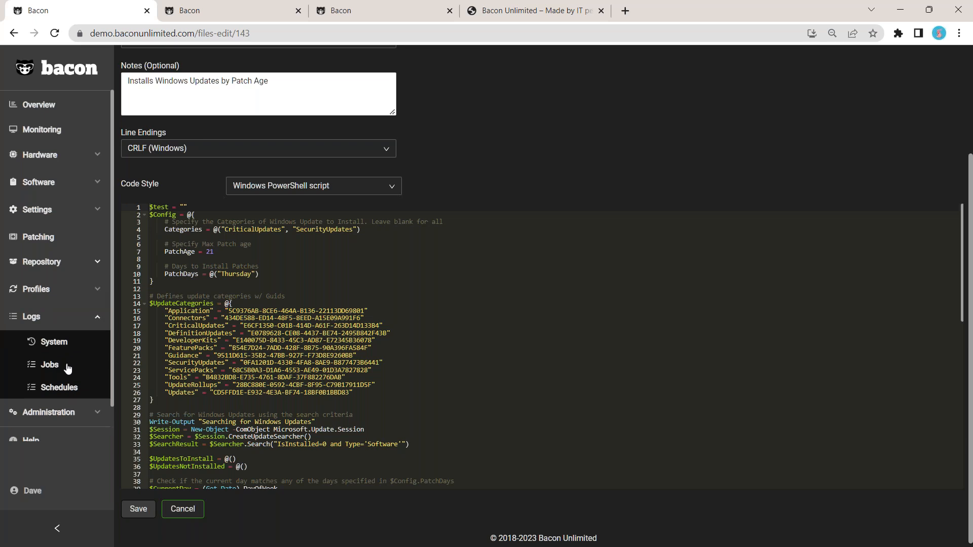
{"action": "left_click", "coordinate": [60, 365]}
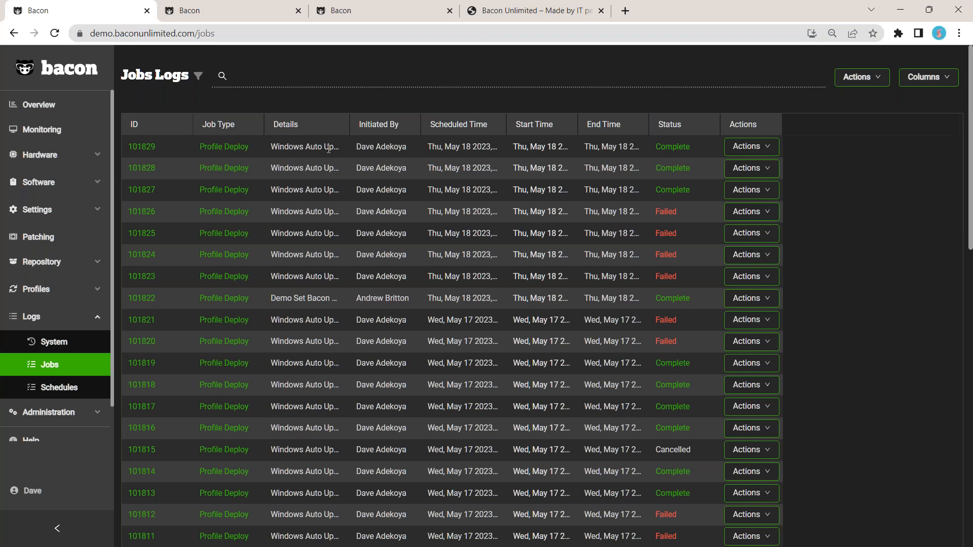
{"action": "left_click", "coordinate": [142, 147]}
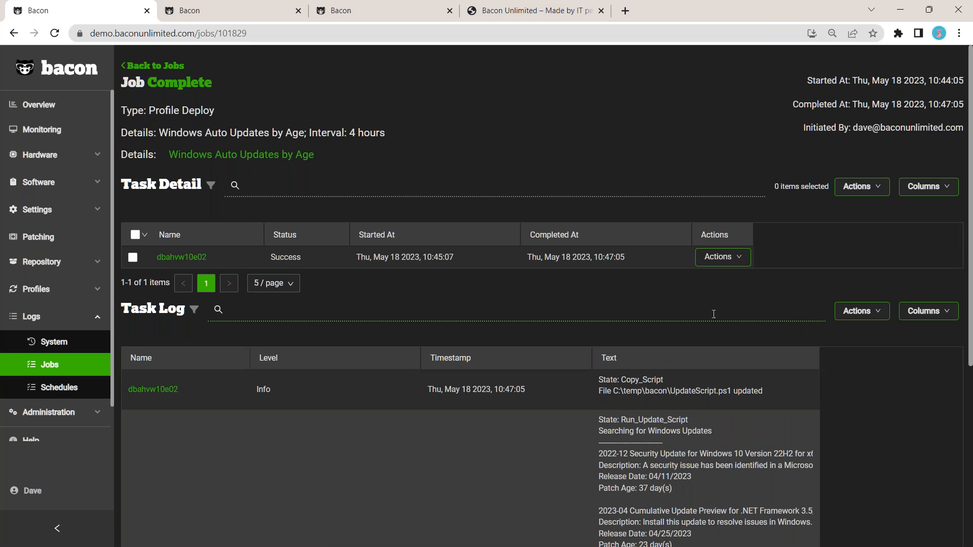
{"action": "scroll", "coordinate": [728, 333], "scroll_direction": "down", "scroll_amount": 2}
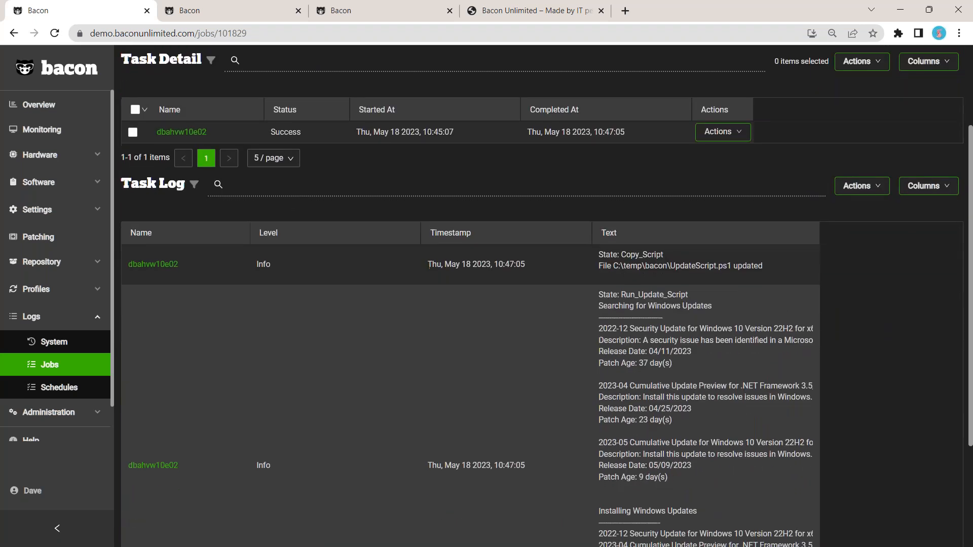
{"action": "scroll", "coordinate": [834, 239], "scroll_direction": "down", "scroll_amount": 1}
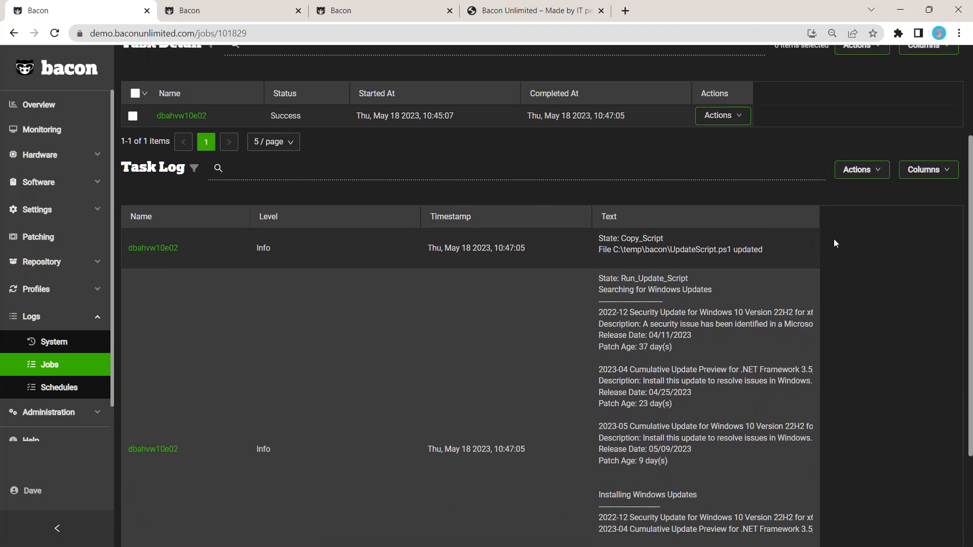
{"action": "scroll", "coordinate": [554, 233], "scroll_direction": "down", "scroll_amount": 1}
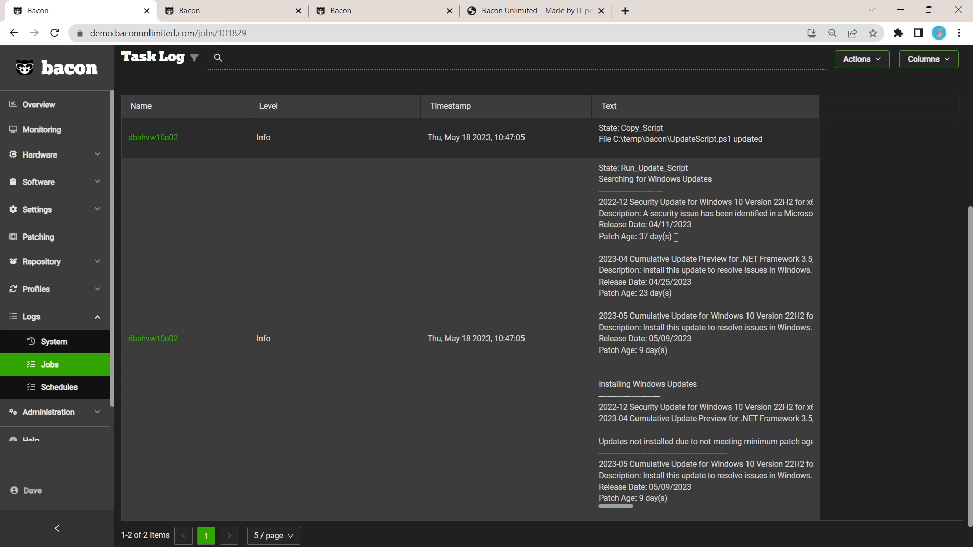
{"action": "scroll", "coordinate": [716, 357], "scroll_direction": "down", "scroll_amount": 1}
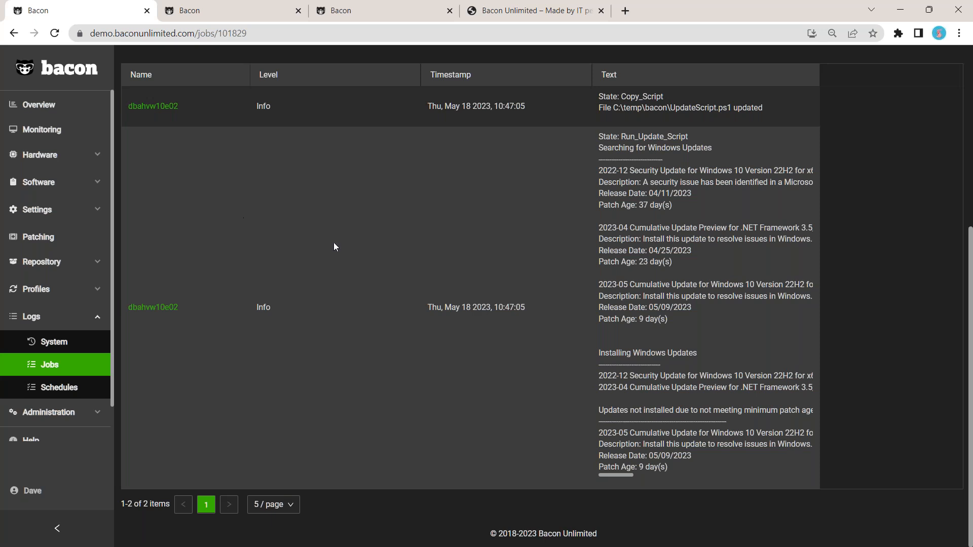
{"action": "scroll", "coordinate": [272, 334], "scroll_direction": "up", "scroll_amount": 5}
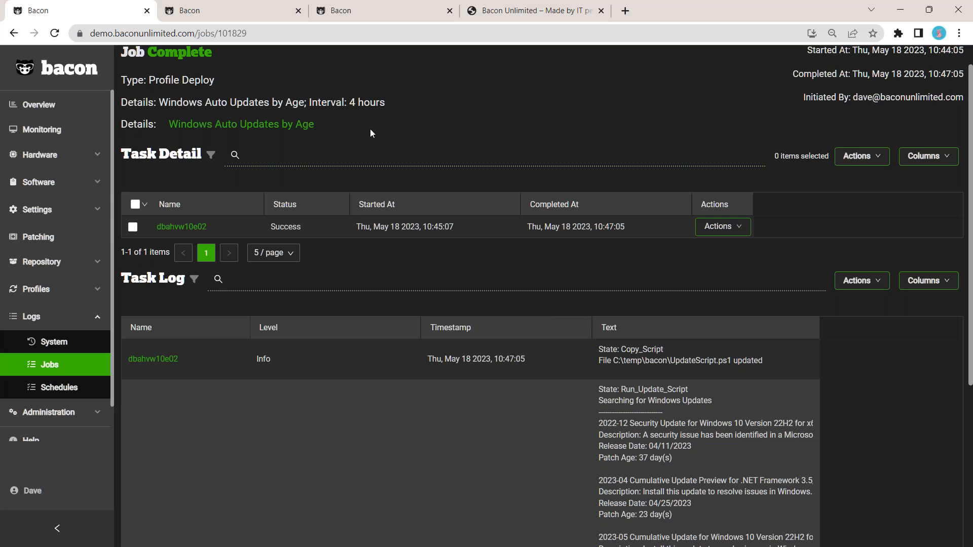
Step: Go to the Endpoints list, select the BaconMyWay endpoint and open the bulk Actions menu
{"action": "left_click", "coordinate": [74, 156]}
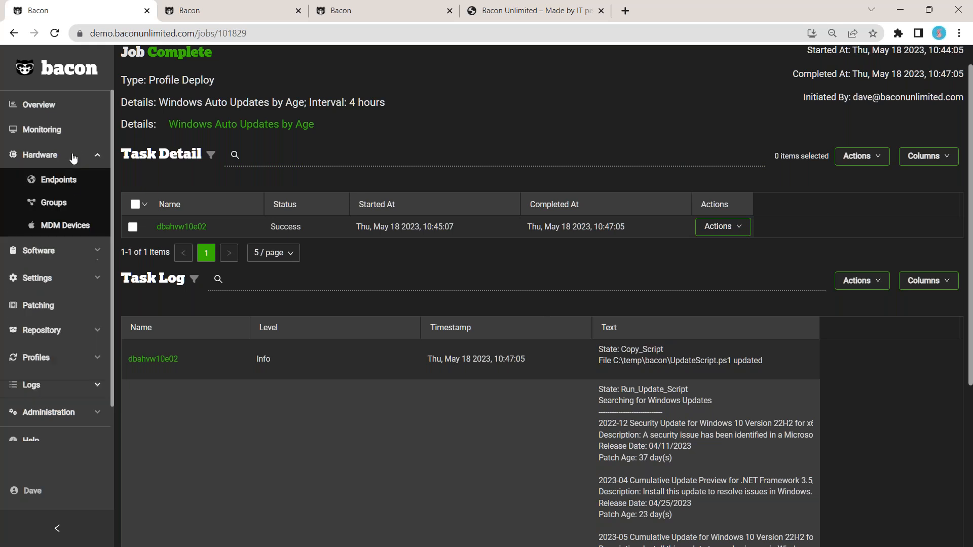
{"action": "left_click", "coordinate": [75, 182]}
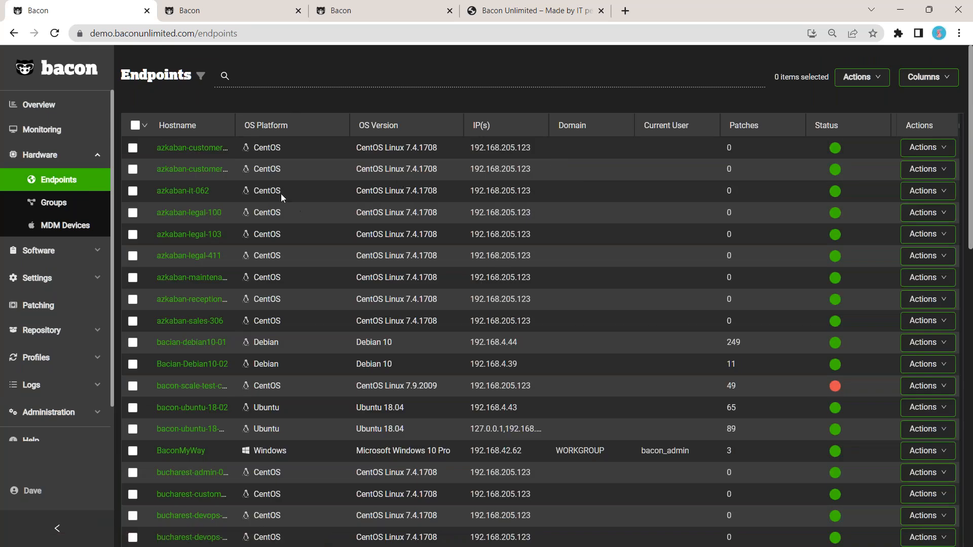
{"action": "scroll", "coordinate": [234, 249], "scroll_direction": "down", "scroll_amount": 1}
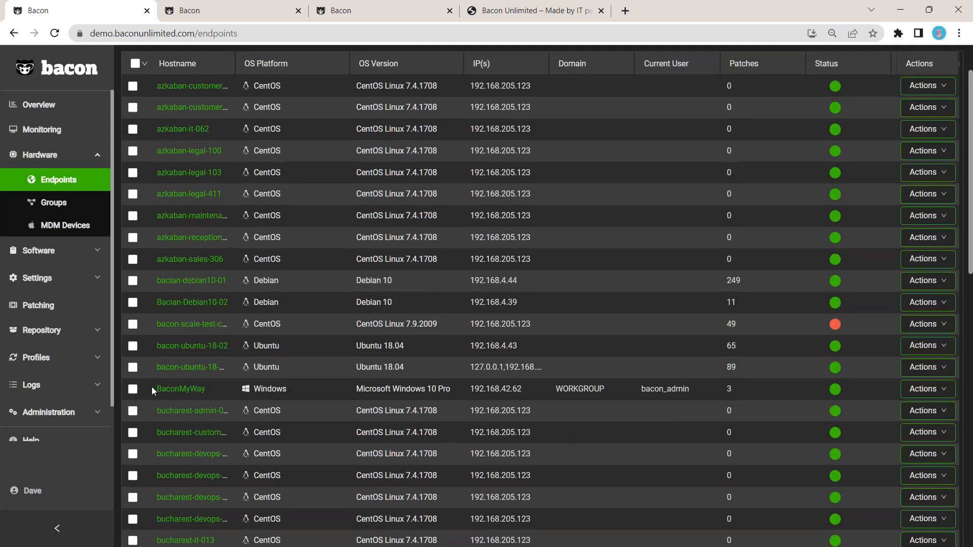
{"action": "left_click", "coordinate": [132, 389]}
{"action": "scroll", "coordinate": [753, 289], "scroll_direction": "up", "scroll_amount": 1}
{"action": "left_click", "coordinate": [860, 76]}
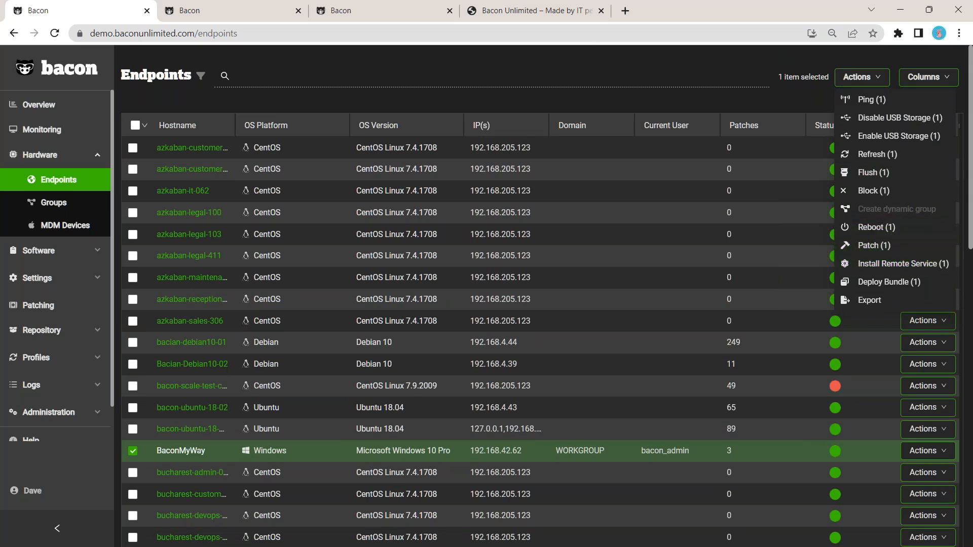
Step: Search the endpoints for w10 and open the DEMO-W10 endpoint
{"action": "left_click", "coordinate": [529, 72]}
{"action": "type", "text": "w10"}
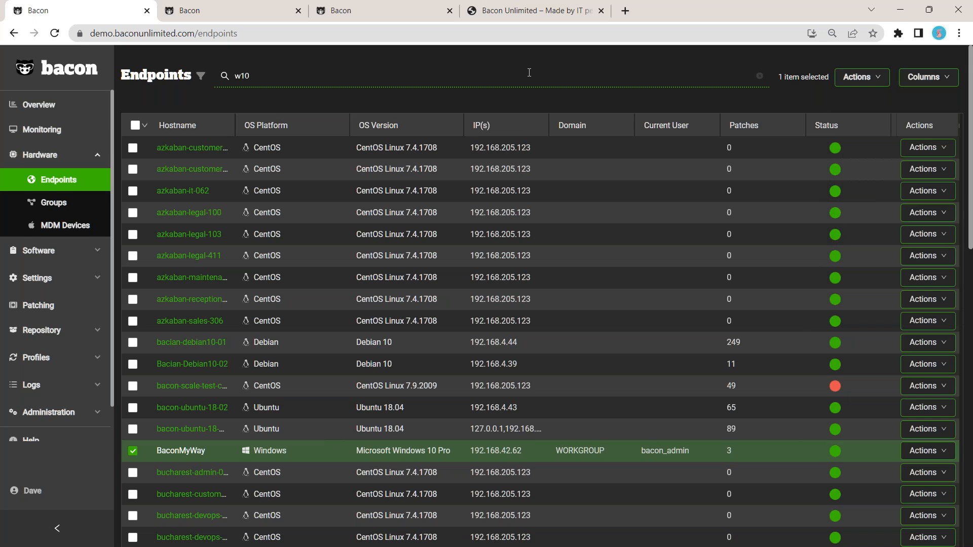
{"action": "key", "text": "Return"}
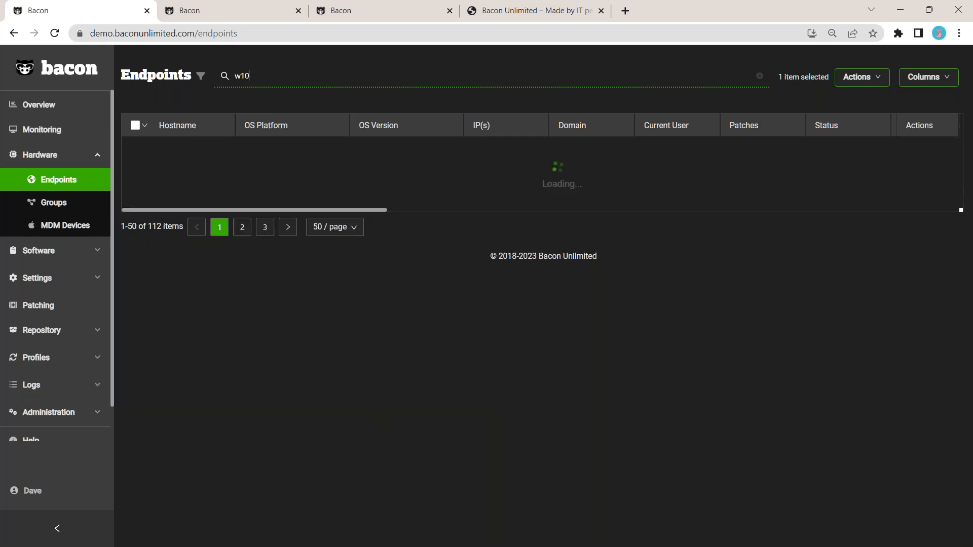
{"action": "left_click", "coordinate": [177, 191]}
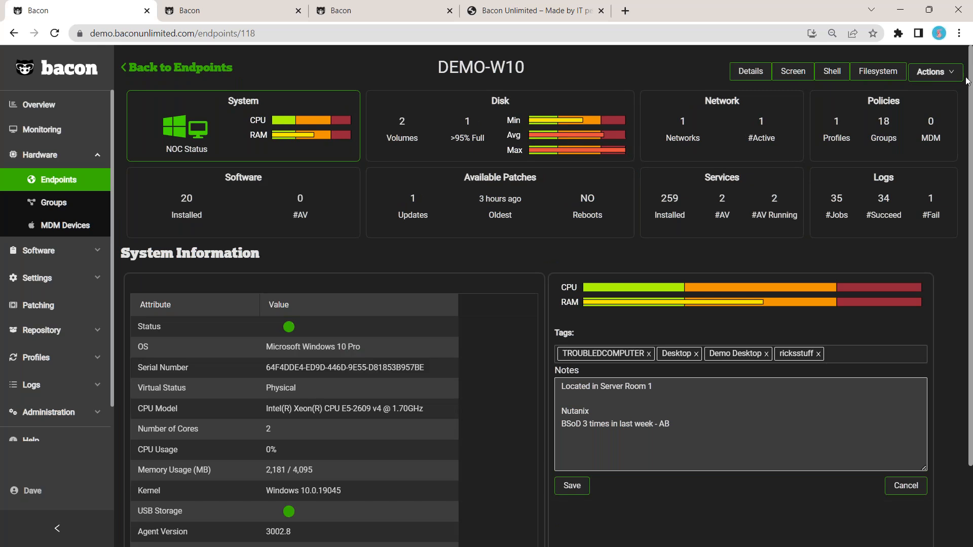
Step: Review the endpoint's Actions menu, then open its Screen view and connect to the remote desktop
{"action": "left_click", "coordinate": [933, 71]}
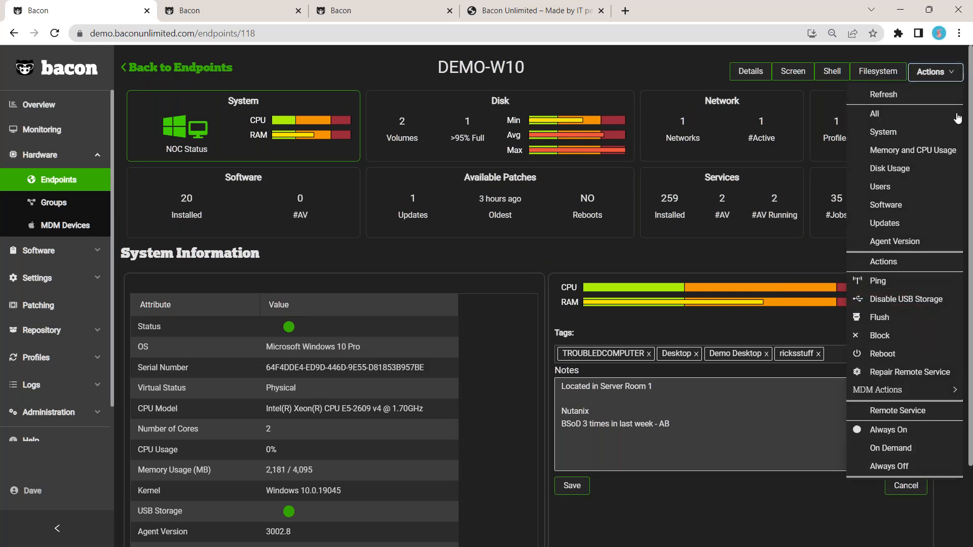
{"action": "left_click", "coordinate": [908, 360]}
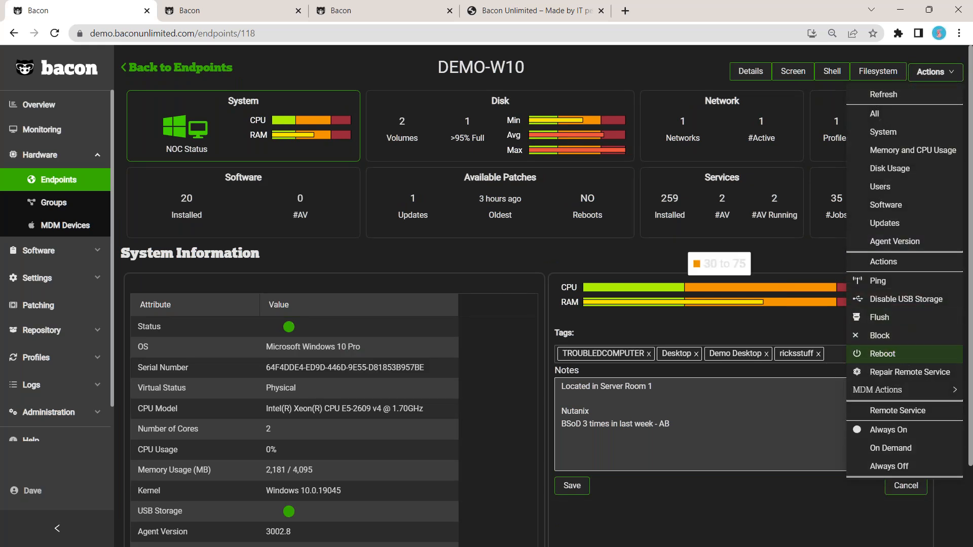
{"action": "left_click", "coordinate": [796, 73]}
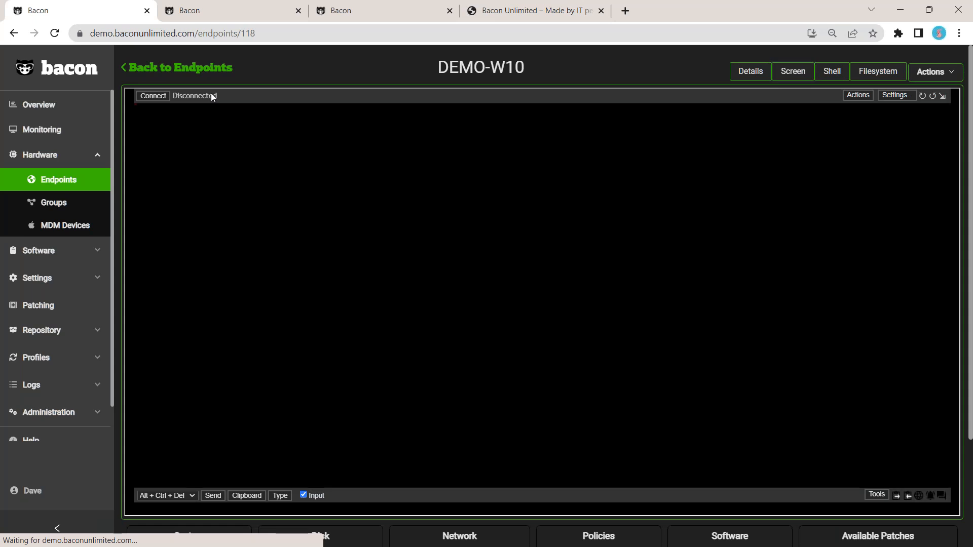
{"action": "left_click", "coordinate": [153, 96]}
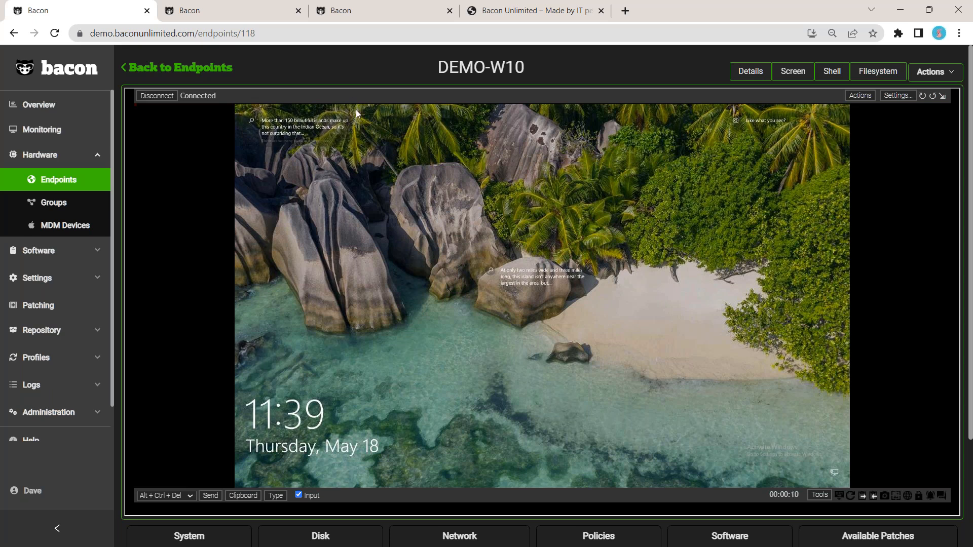
Step: Open the endpoint's Shell, run whoami, and start powershell.exe
{"action": "left_click", "coordinate": [828, 72]}
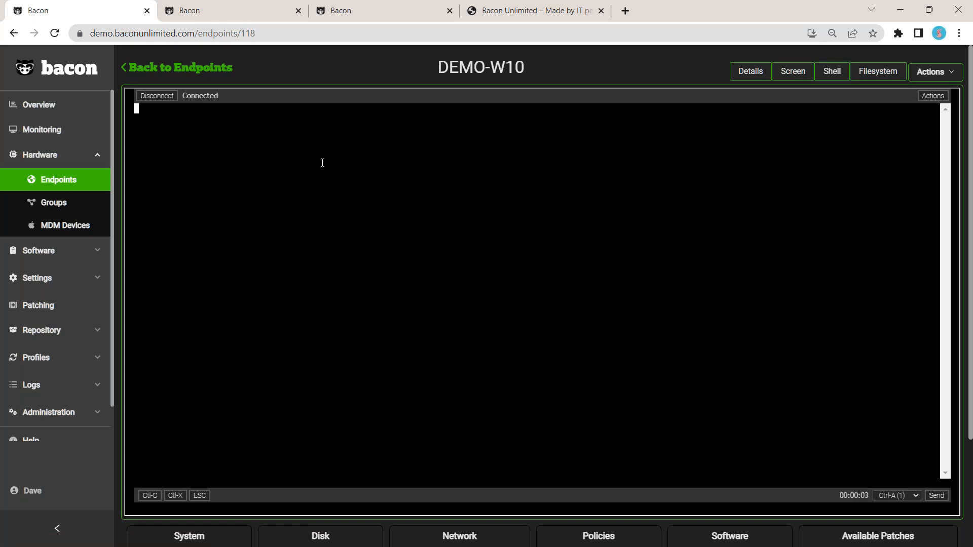
{"action": "type", "text": "whoami"}
{"action": "key", "text": "Return"}
{"action": "type", "text": "po"}
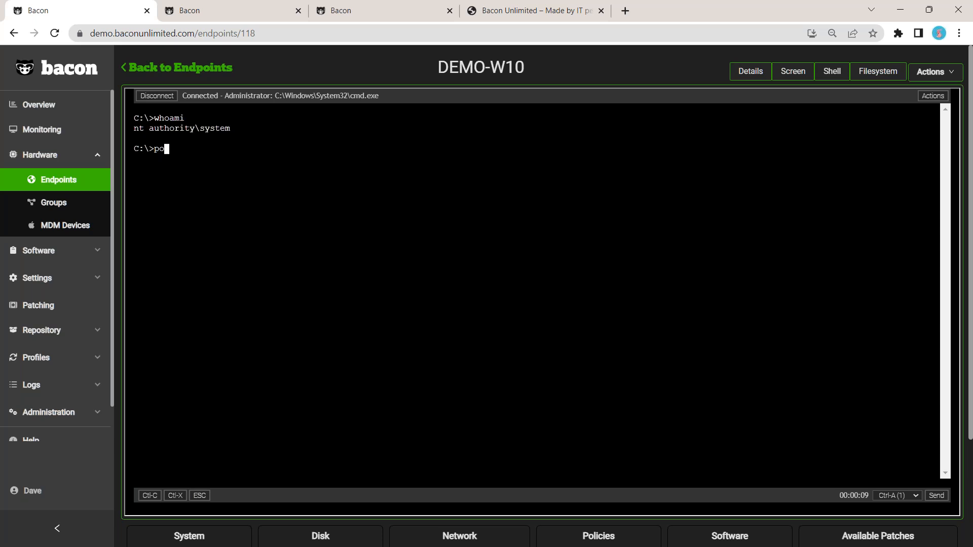
{"action": "type", "text": "wershell.exe"}
{"action": "key", "text": "Return"}
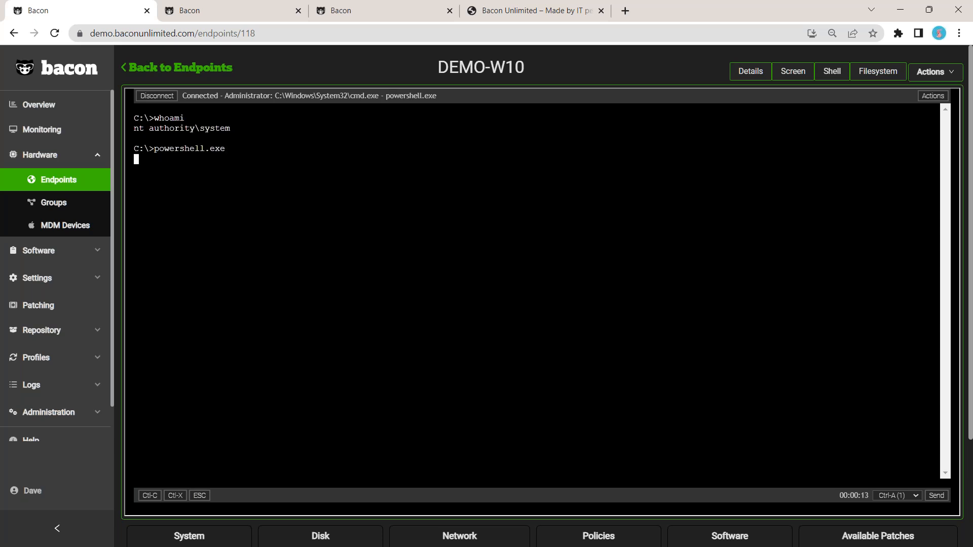
Step: In PowerShell set $date = Get-Date and print $date, then open the endpoint's Filesystem view
{"action": "type", "text": "$date = Get-Date"}
{"action": "key", "text": "Return"}
{"action": "type", "text": "$date"}
{"action": "key", "text": "Return"}
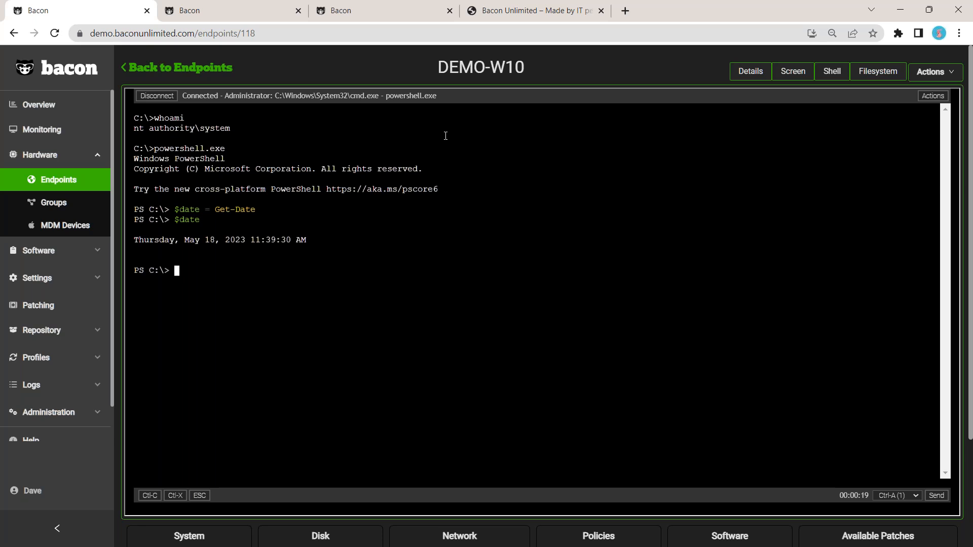
{"action": "left_click", "coordinate": [867, 76]}
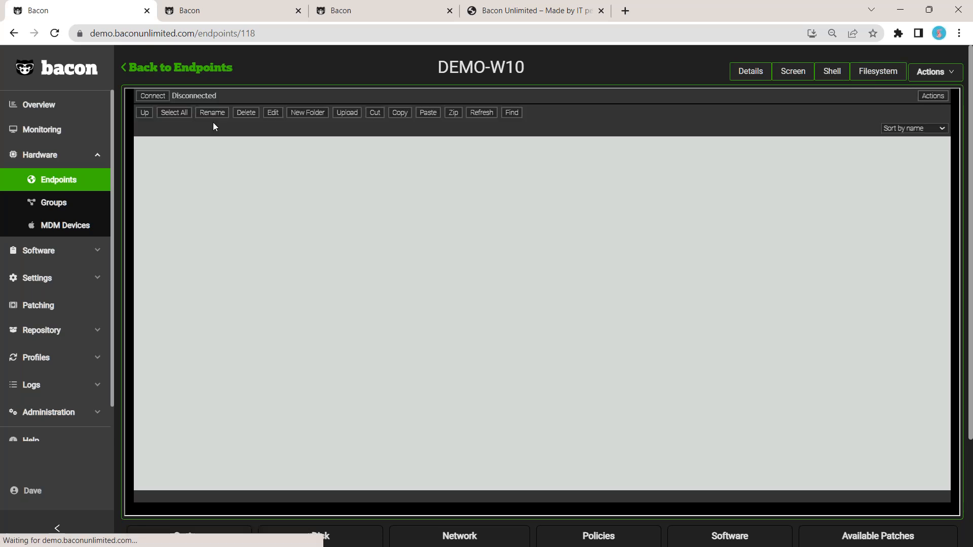
Step: Connect the endpoint's file browser and open the temp folder on drive C:
{"action": "left_click", "coordinate": [162, 97]}
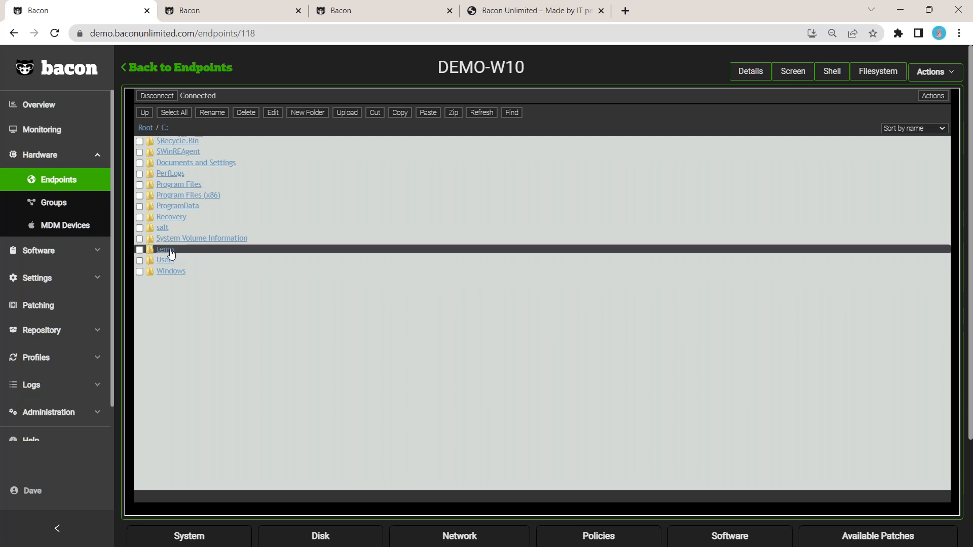
{"action": "left_click", "coordinate": [172, 252]}
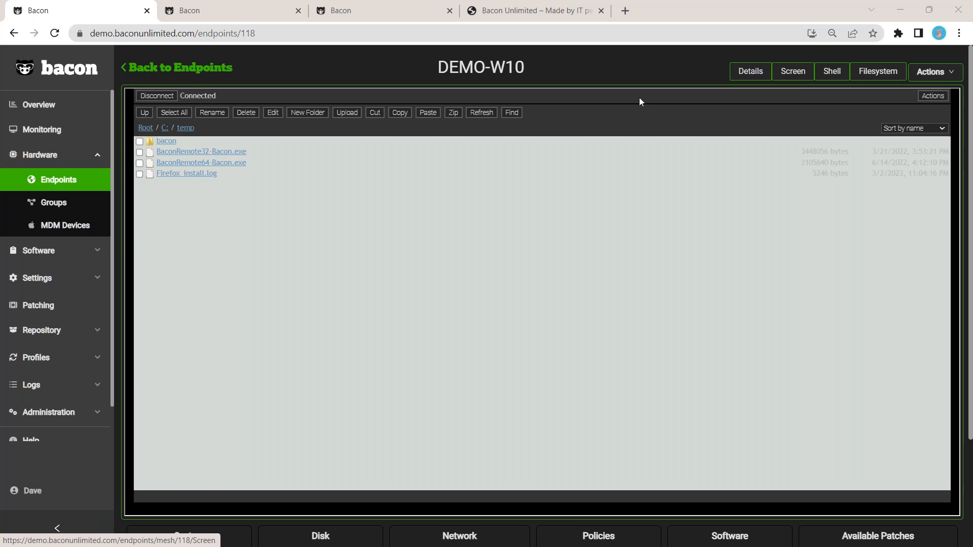
Step: Go to the Access administration page and review its Authentication settings for Active Directory and 2FA
{"action": "left_click", "coordinate": [755, 75]}
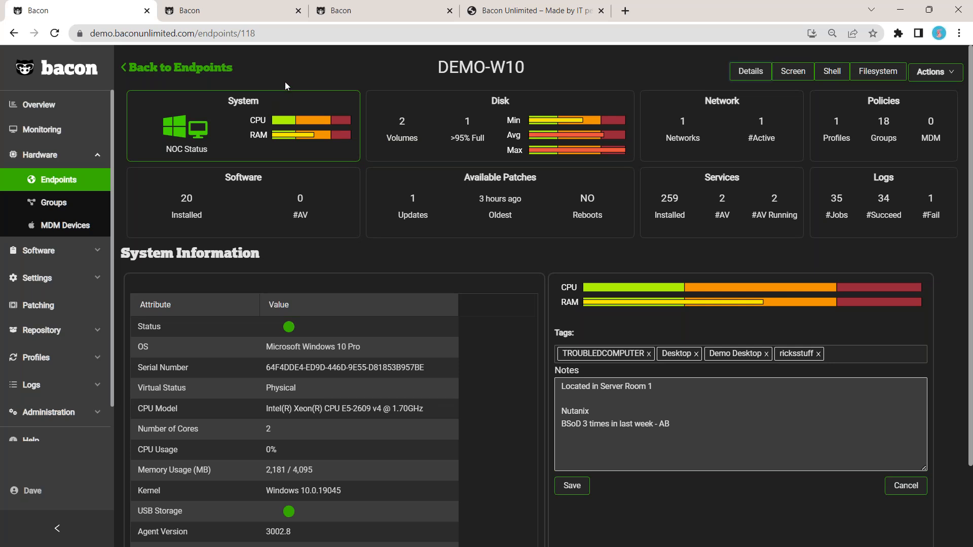
{"action": "left_click", "coordinate": [377, 14]}
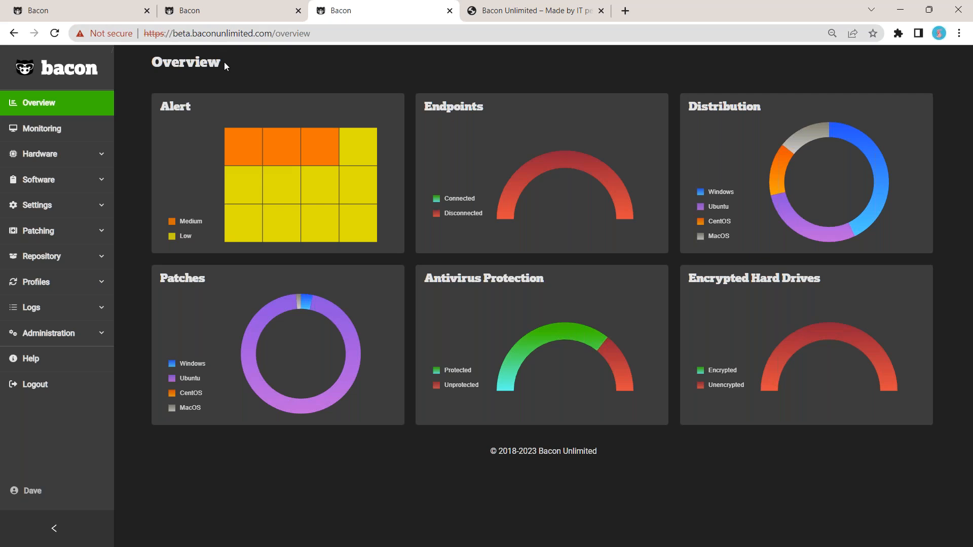
{"action": "left_click", "coordinate": [112, 11]}
{"action": "left_click", "coordinate": [74, 413]}
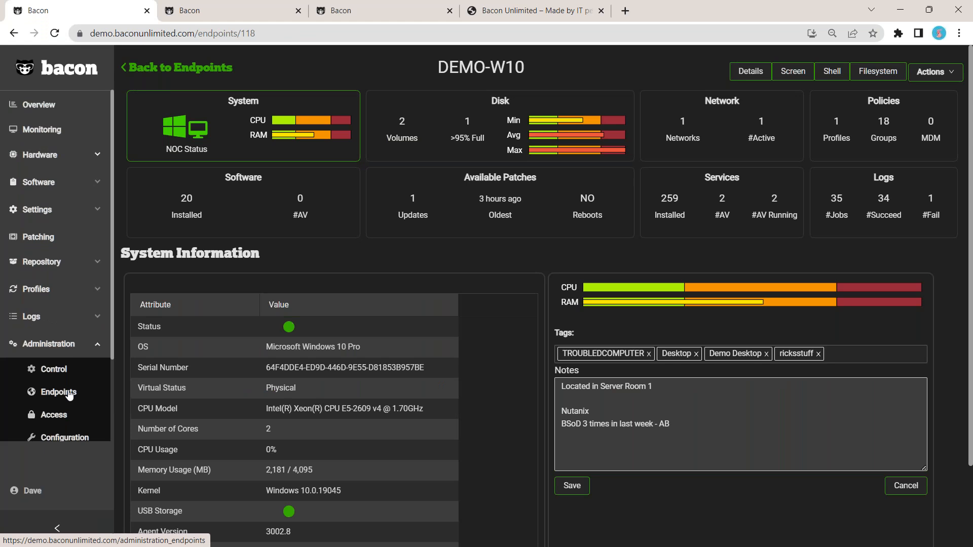
{"action": "left_click", "coordinate": [36, 414]}
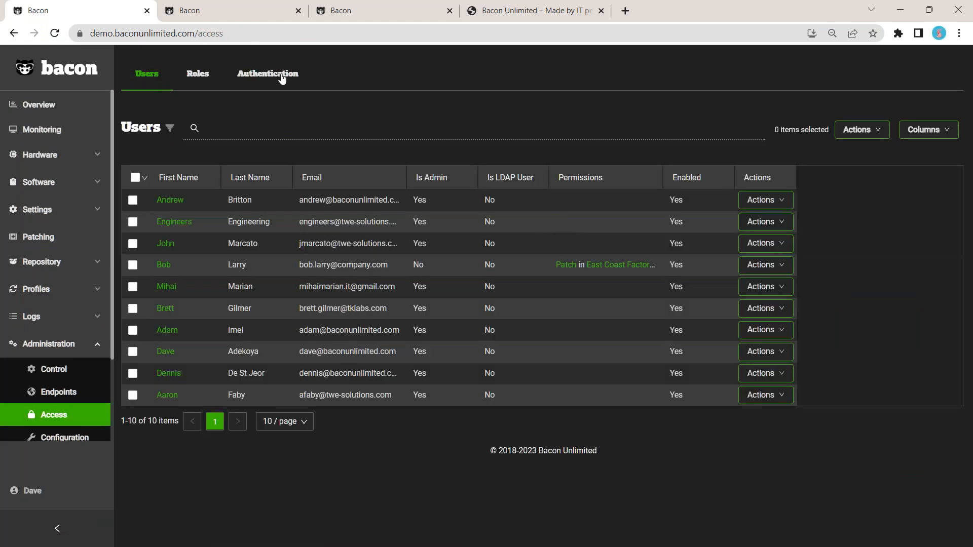
{"action": "left_click", "coordinate": [281, 77]}
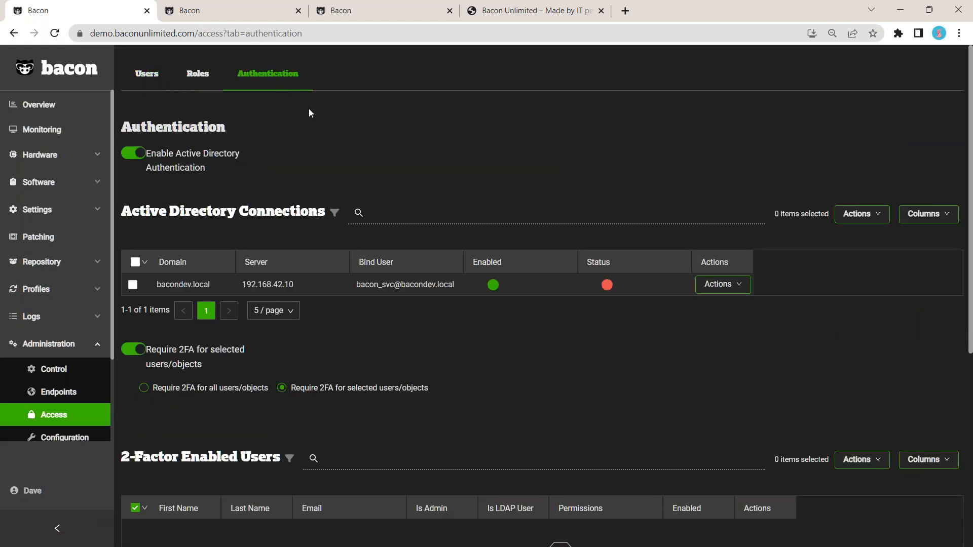
{"action": "scroll", "coordinate": [310, 111], "scroll_direction": "down", "scroll_amount": 3}
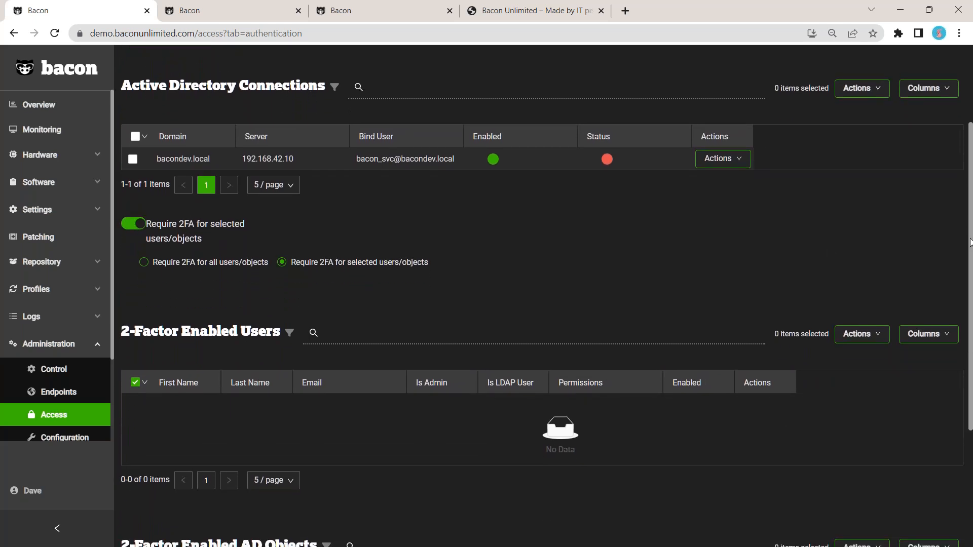
{"action": "scroll", "coordinate": [969, 242], "scroll_direction": "down", "scroll_amount": 1}
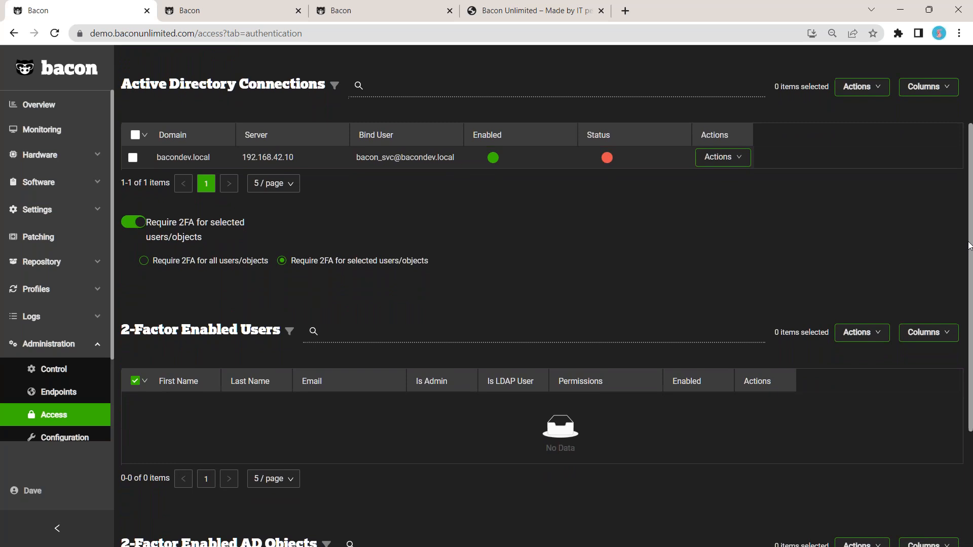
{"action": "scroll", "coordinate": [965, 243], "scroll_direction": "down", "scroll_amount": 2}
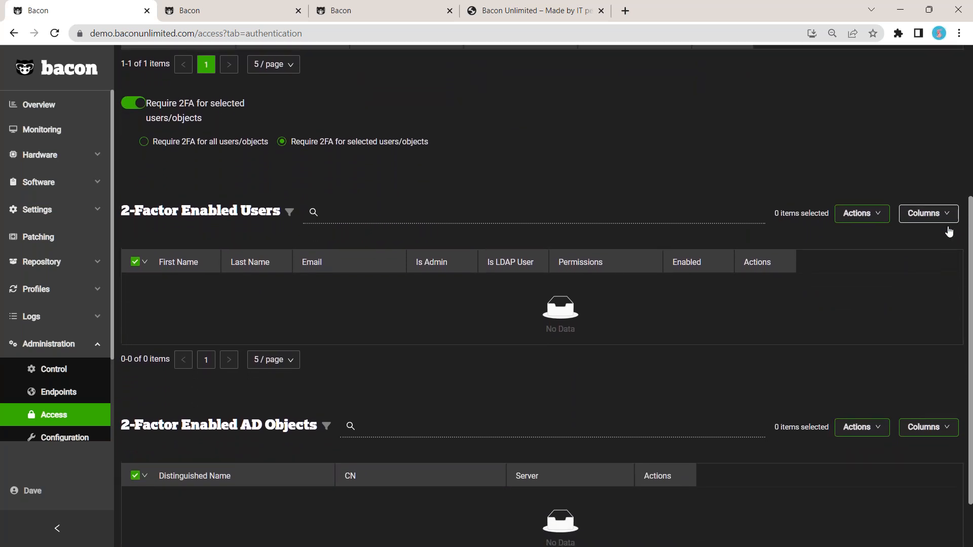
{"action": "scroll", "coordinate": [942, 228], "scroll_direction": "up", "scroll_amount": 6}
Step: Open the Patch role for editing from the Roles list and review its permissions
{"action": "left_click", "coordinate": [197, 68]}
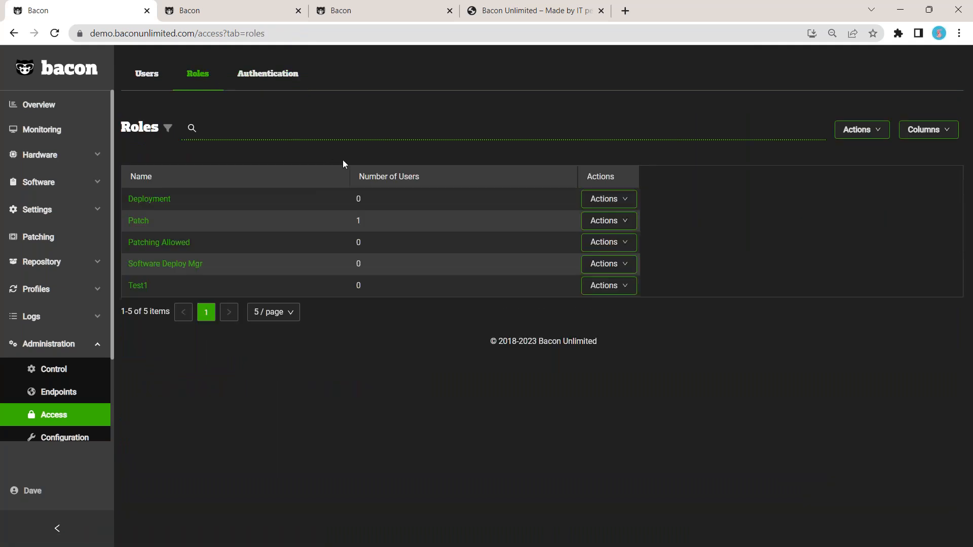
{"action": "left_click", "coordinate": [617, 223]}
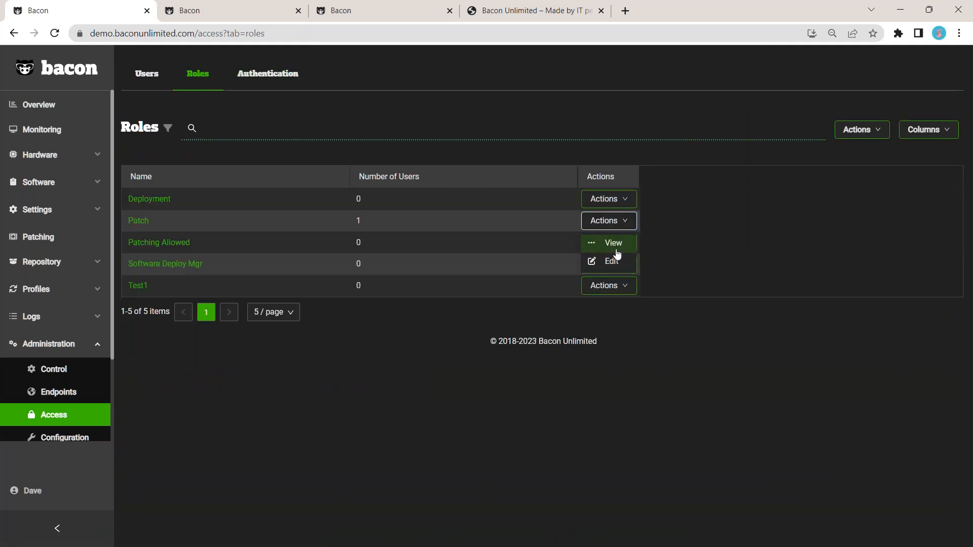
{"action": "left_click", "coordinate": [617, 263]}
{"action": "scroll", "coordinate": [542, 296], "scroll_direction": "down", "scroll_amount": 2}
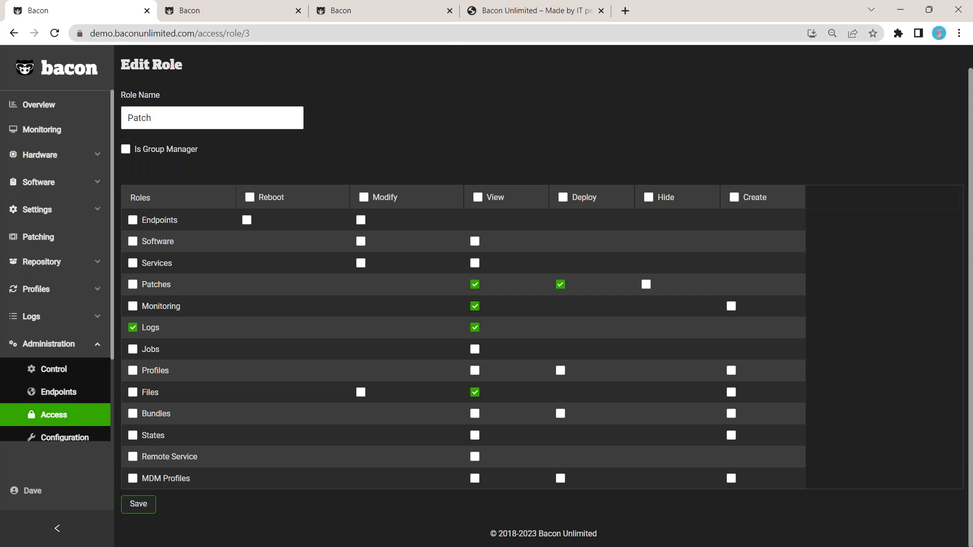
Step: In the beta console, open the repository's Tracked Packages and search for chrome
{"action": "left_click", "coordinate": [397, 14]}
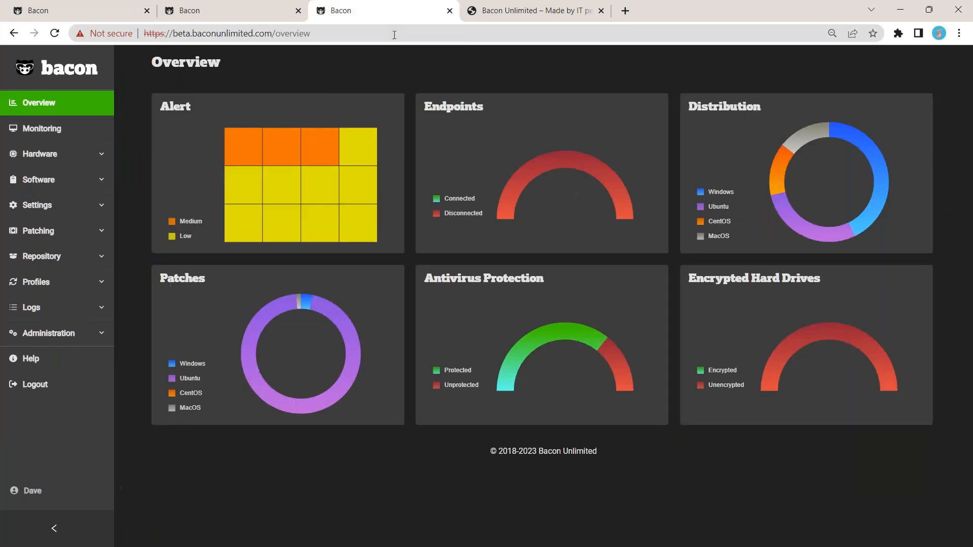
{"action": "left_click", "coordinate": [90, 257]}
{"action": "left_click", "coordinate": [80, 322]}
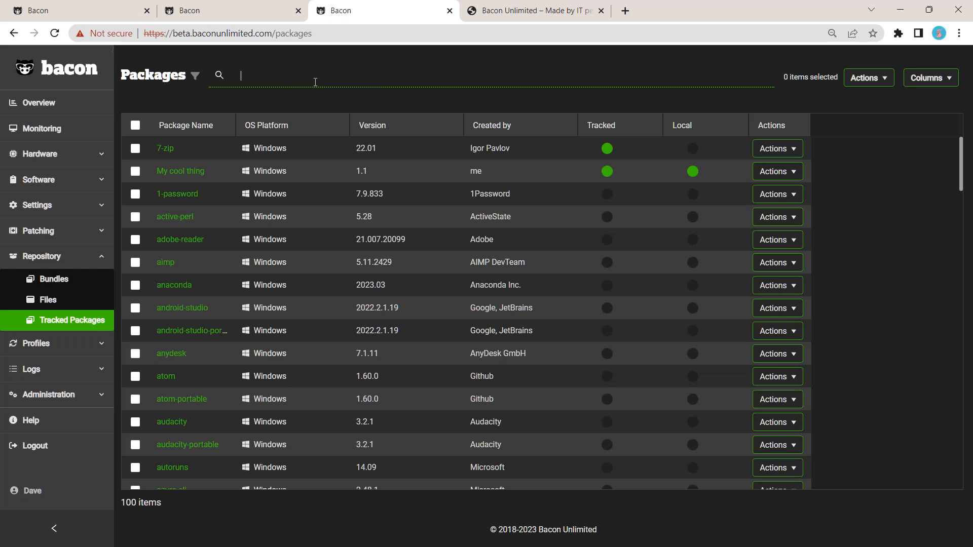
{"action": "type", "text": "chrome"}
{"action": "key", "text": "Return"}
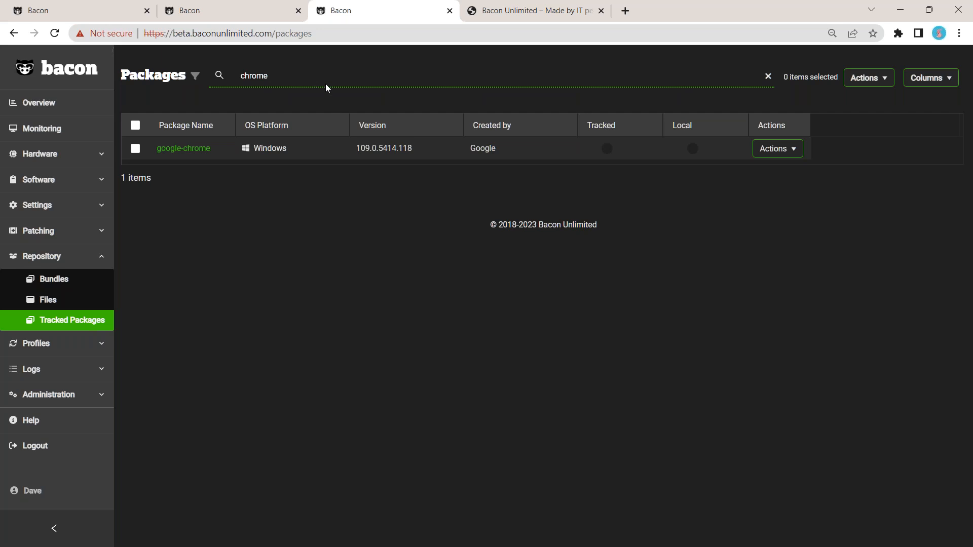
Step: Open the available actions for the google-chrome package
{"action": "left_click", "coordinate": [770, 153]}
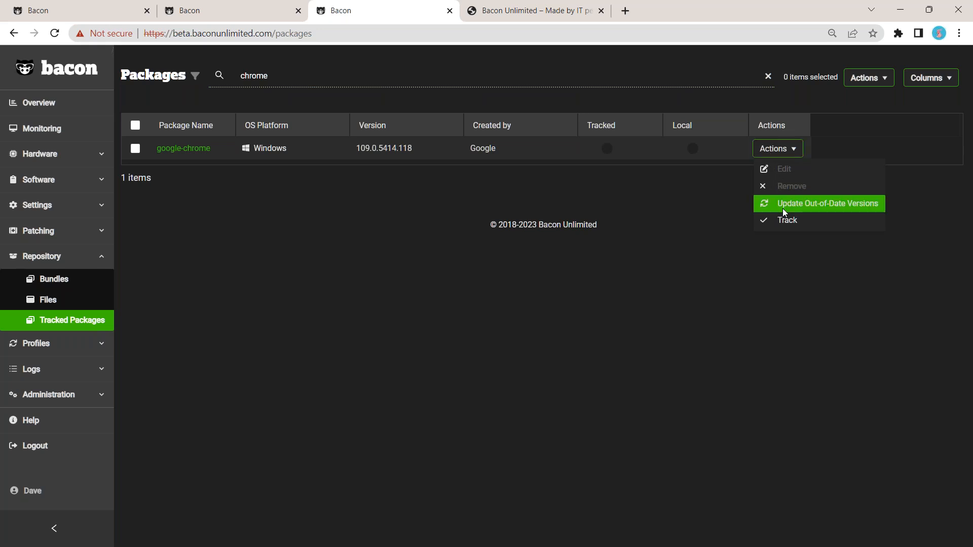
{"action": "left_click", "coordinate": [867, 233]}
{"action": "left_click", "coordinate": [794, 150]}
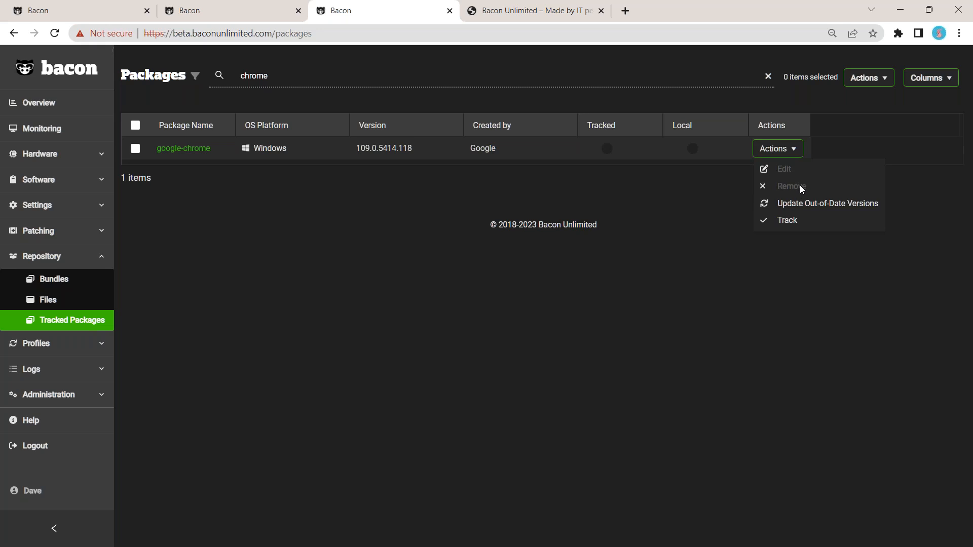
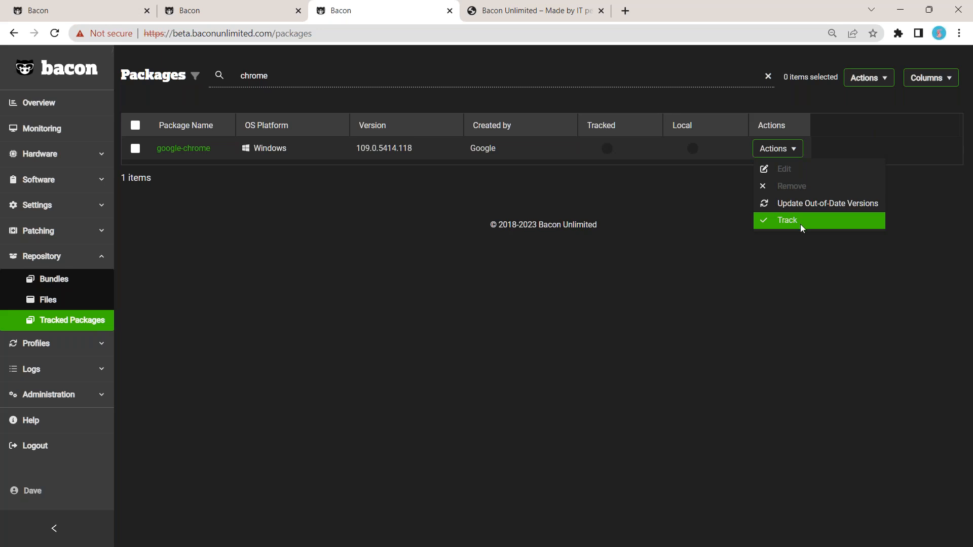
Step: Track the google-chrome package and clear the chrome search from the package list
{"action": "left_click", "coordinate": [801, 226]}
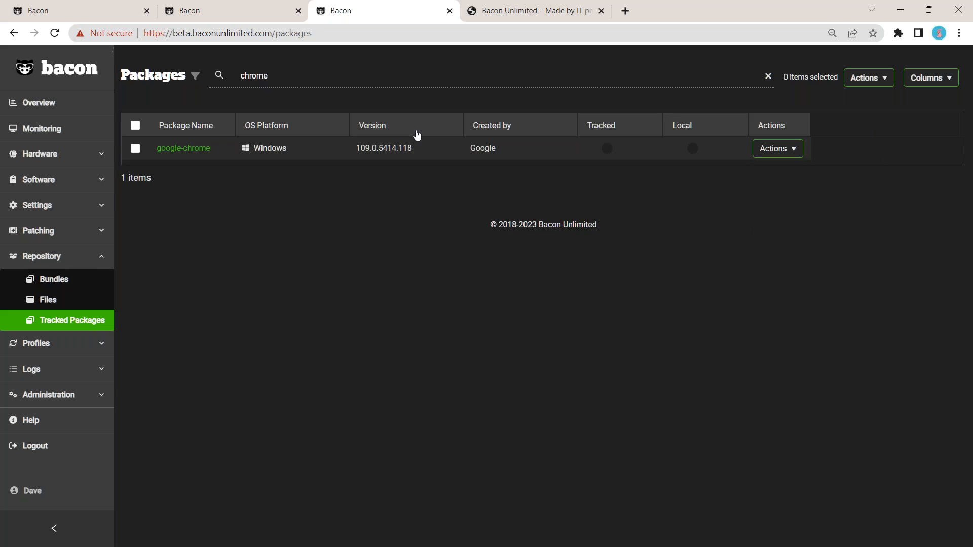
{"action": "double_click", "coordinate": [246, 78]}
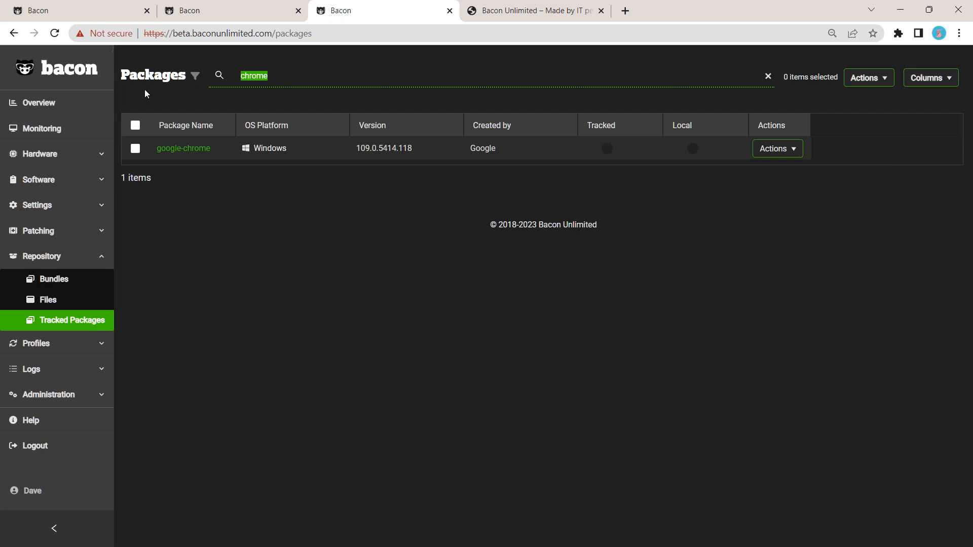
{"action": "key", "text": "BackSpace"}
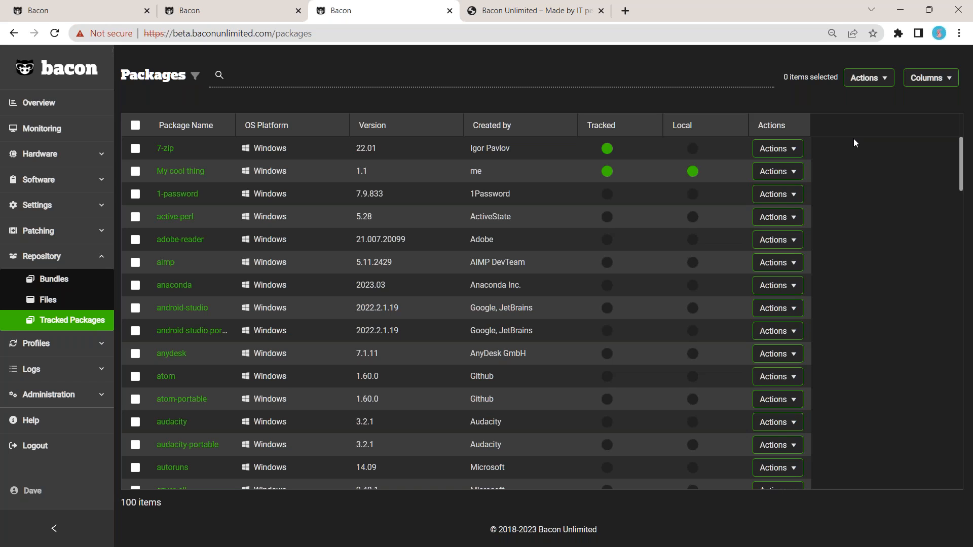
Step: Open the available actions for the tracked 7-zip package and close the menu
{"action": "left_click", "coordinate": [794, 149]}
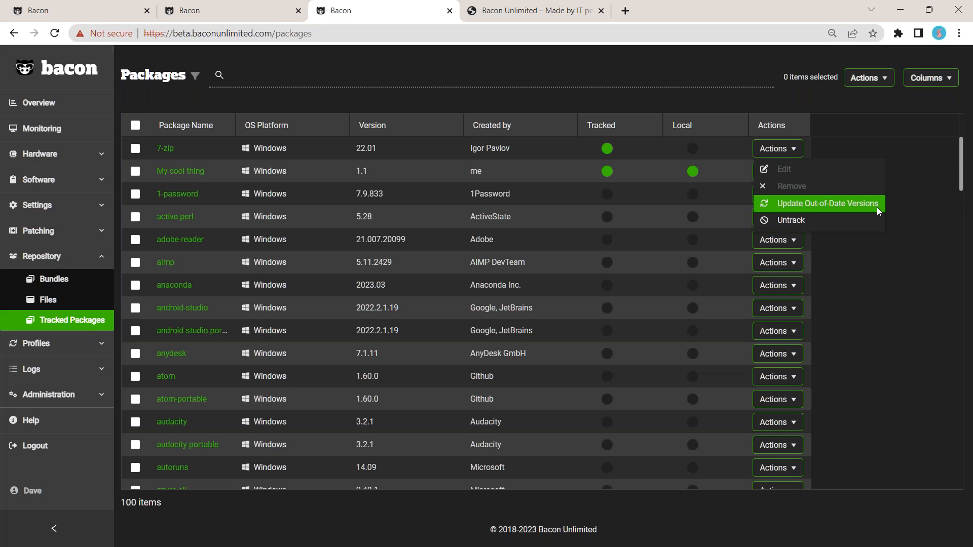
{"action": "left_click", "coordinate": [943, 204]}
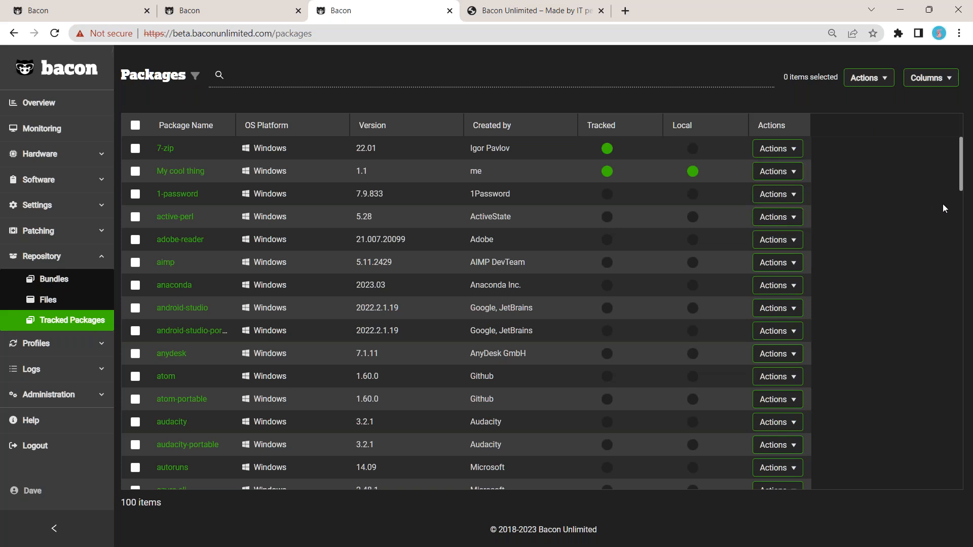
Step: Switch to the demo console tab and open the Hardware Groups list
{"action": "left_click", "coordinate": [110, 17]}
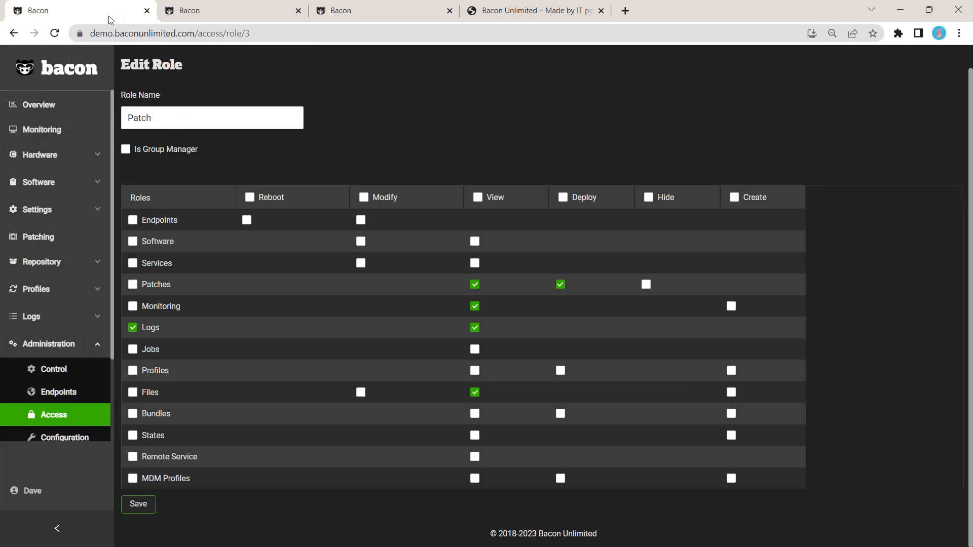
{"action": "left_click", "coordinate": [43, 159]}
{"action": "left_click", "coordinate": [53, 203]}
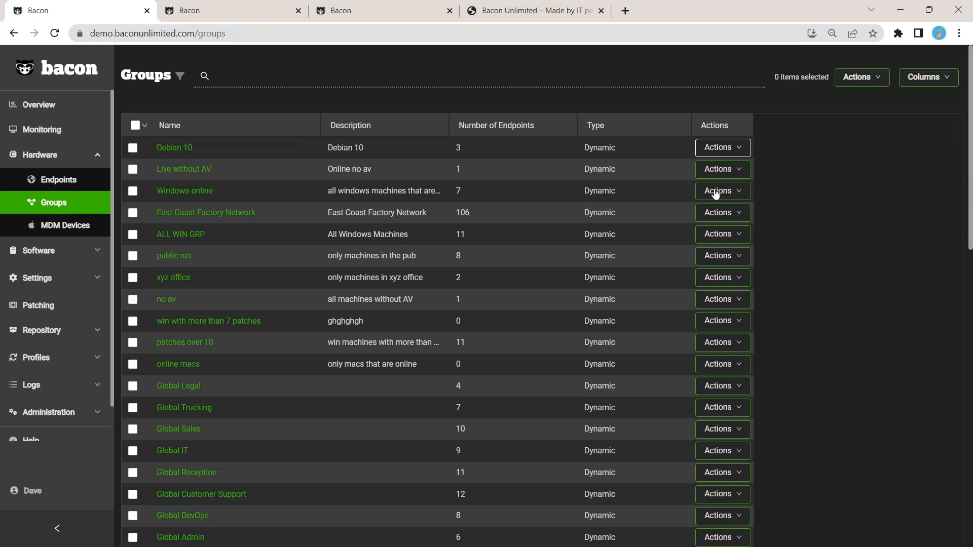
Step: Open the East Coast Factory Network dynamic group for editing
{"action": "left_click", "coordinate": [730, 219]}
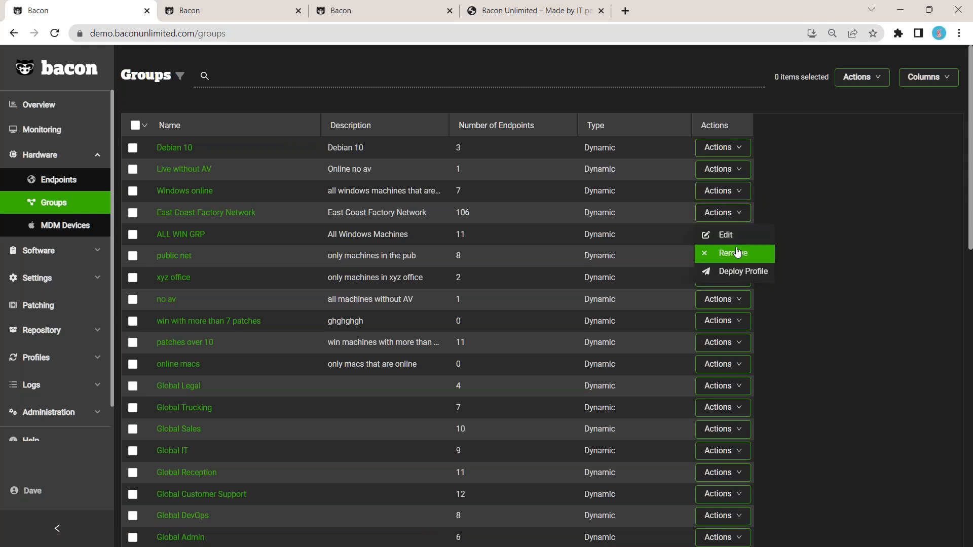
{"action": "left_click", "coordinate": [725, 234]}
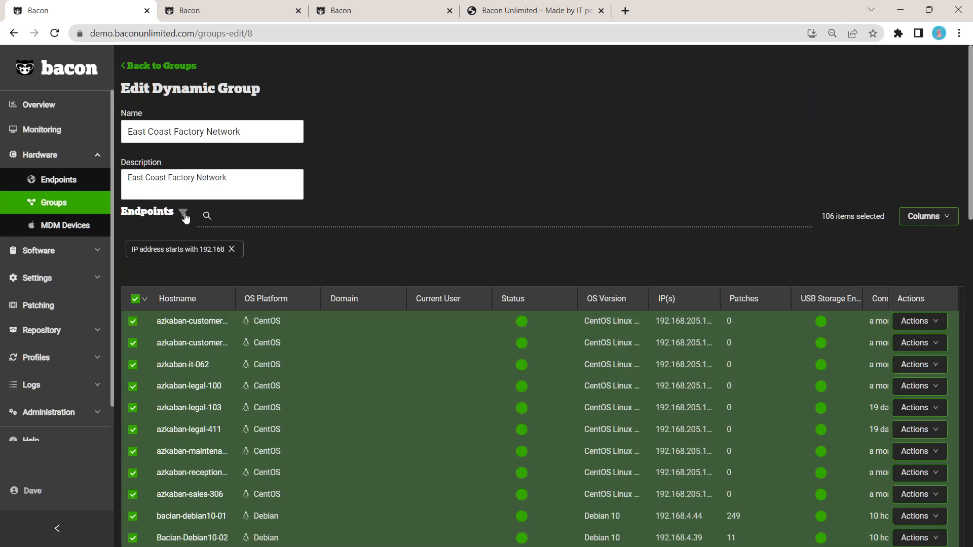
Step: Add an endpoint filter to the group for OS Platform is equal to Windows
{"action": "left_click", "coordinate": [183, 213]}
{"action": "left_click", "coordinate": [227, 251]}
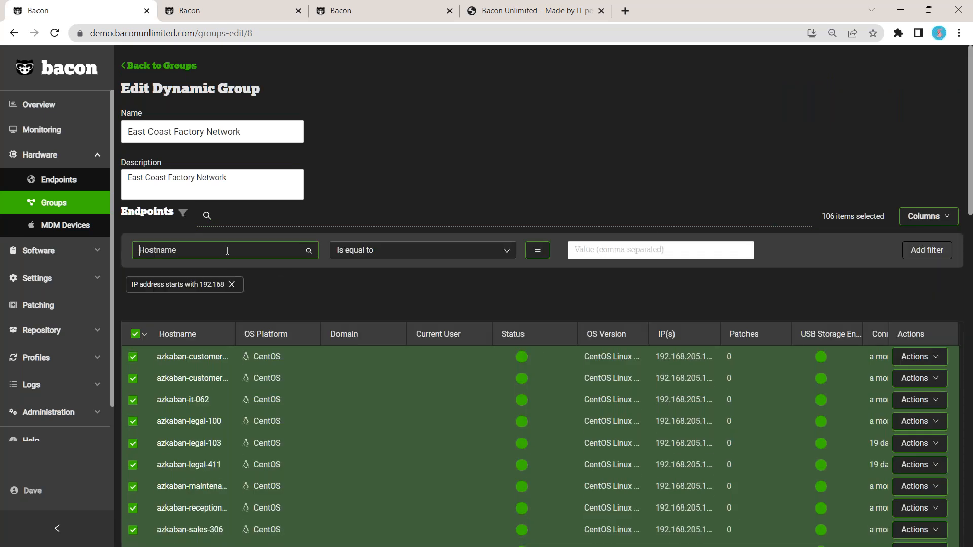
{"action": "left_click", "coordinate": [652, 251]}
{"action": "left_click", "coordinate": [646, 346]}
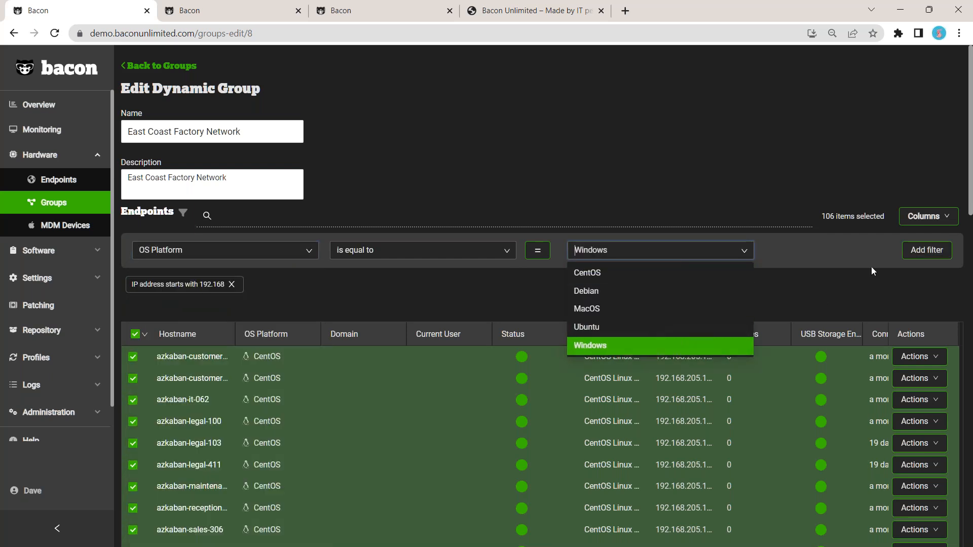
{"action": "left_click", "coordinate": [943, 254]}
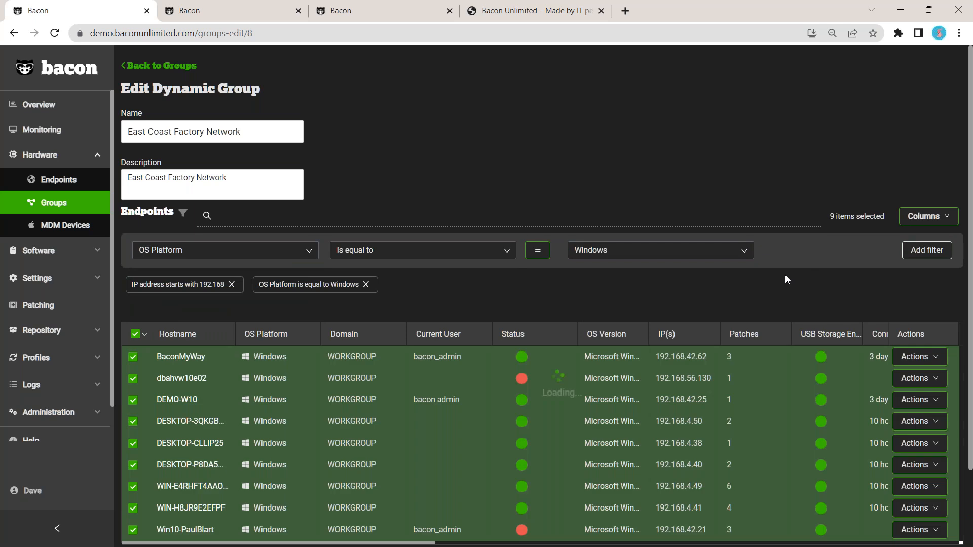
Step: Review the filtered Windows endpoints in the group, then return to the beta console tab
{"action": "scroll", "coordinate": [779, 279], "scroll_direction": "down", "scroll_amount": 1}
{"action": "scroll", "coordinate": [779, 275], "scroll_direction": "down", "scroll_amount": 1}
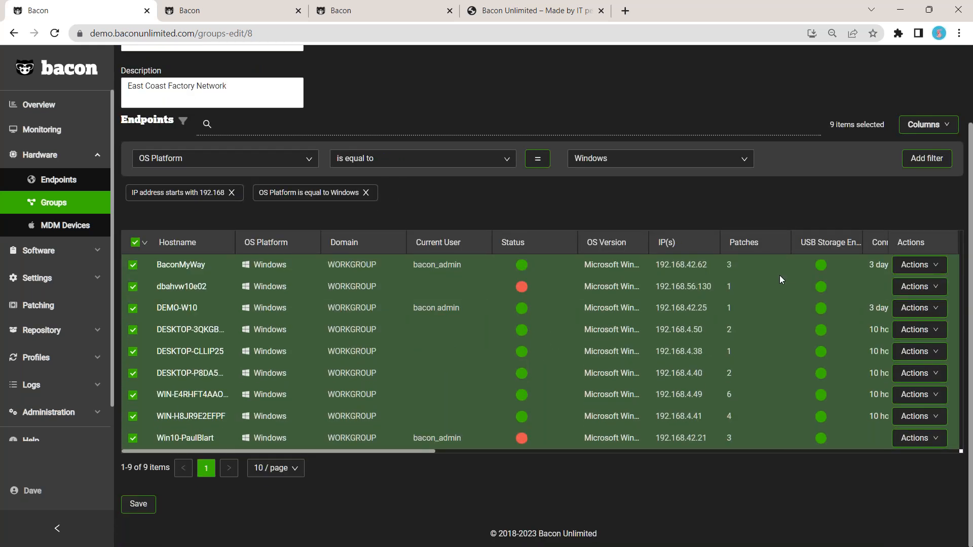
{"action": "scroll", "coordinate": [779, 275], "scroll_direction": "up", "scroll_amount": 2}
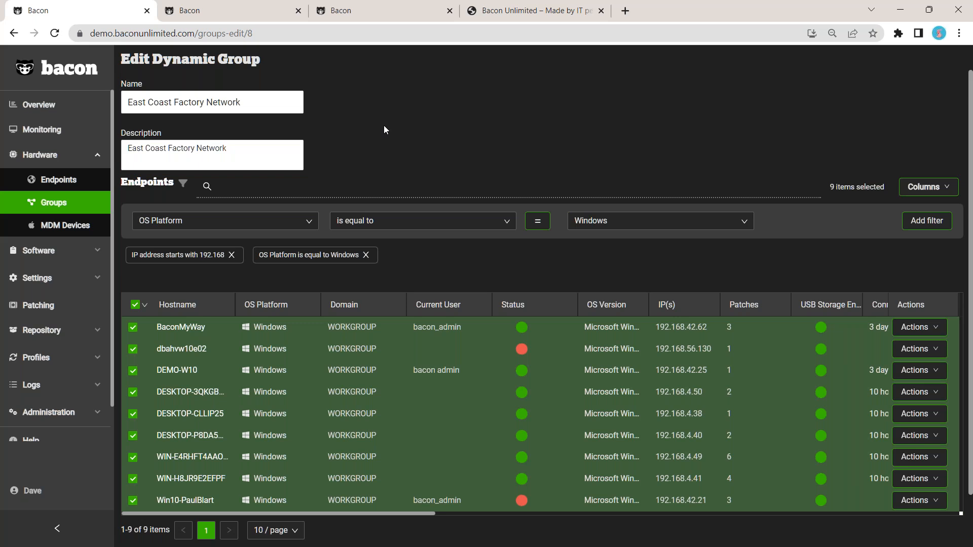
{"action": "left_click", "coordinate": [384, 15]}
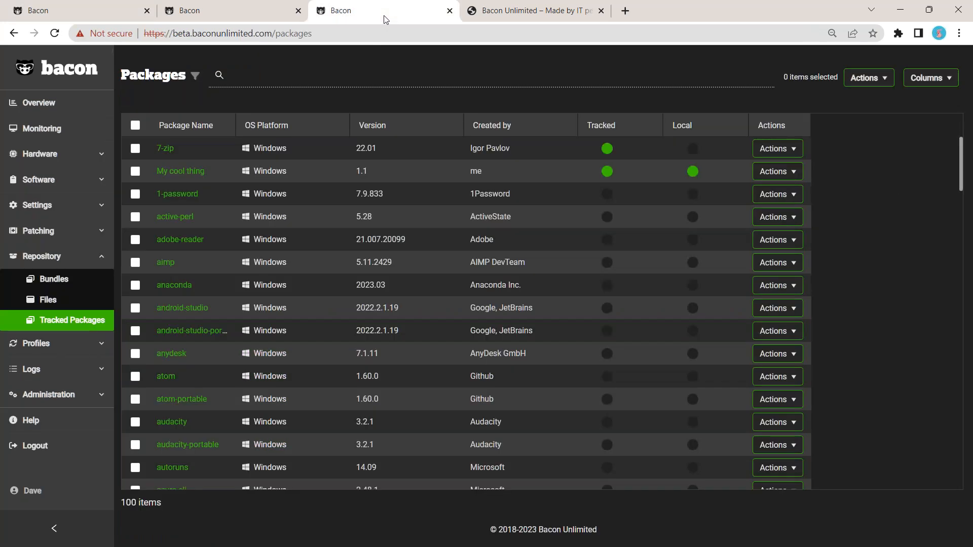